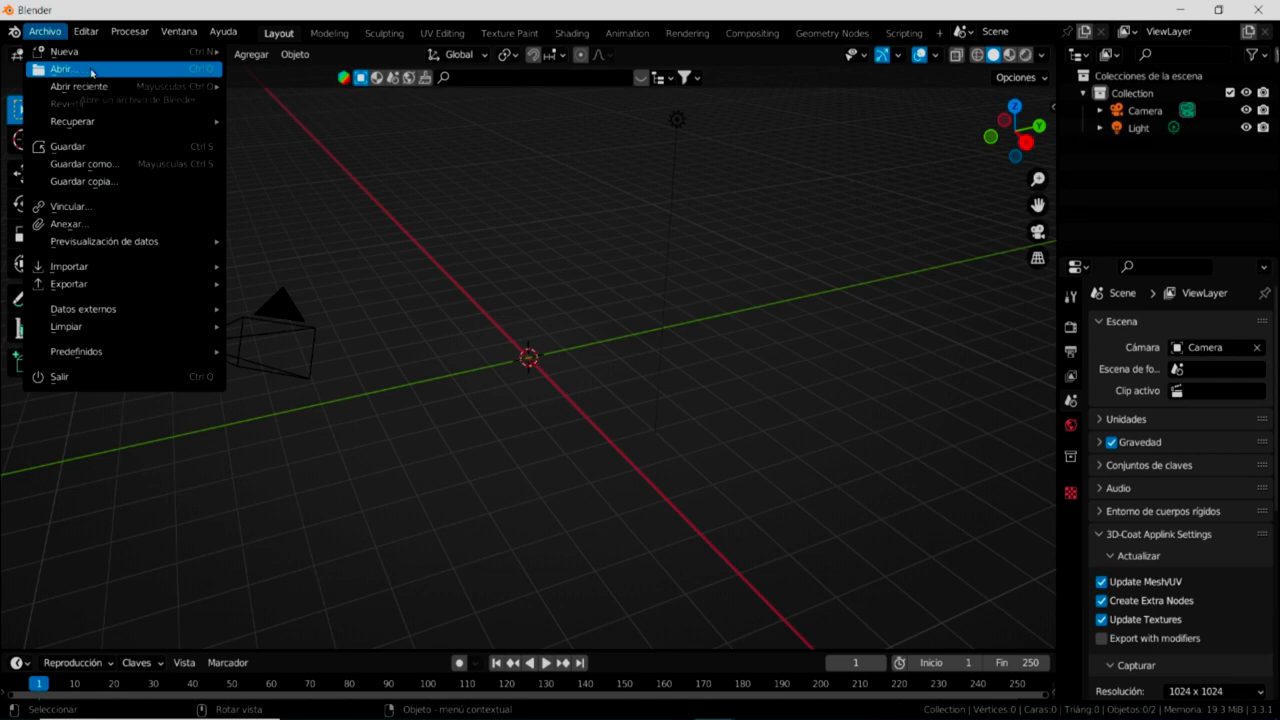
Step: Open the untitled.blend spoon file from the Cucharilla con Blender folder
left_click(91, 72)
left_click(670, 398)
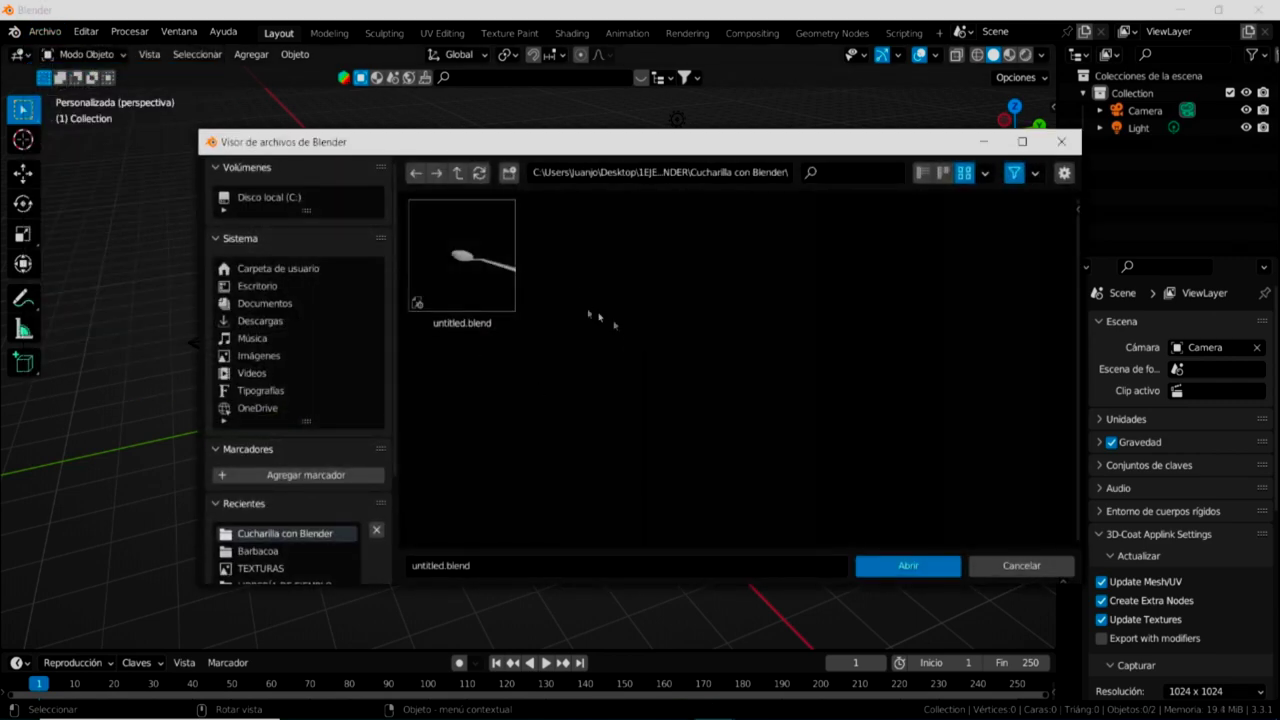
left_click(463, 272)
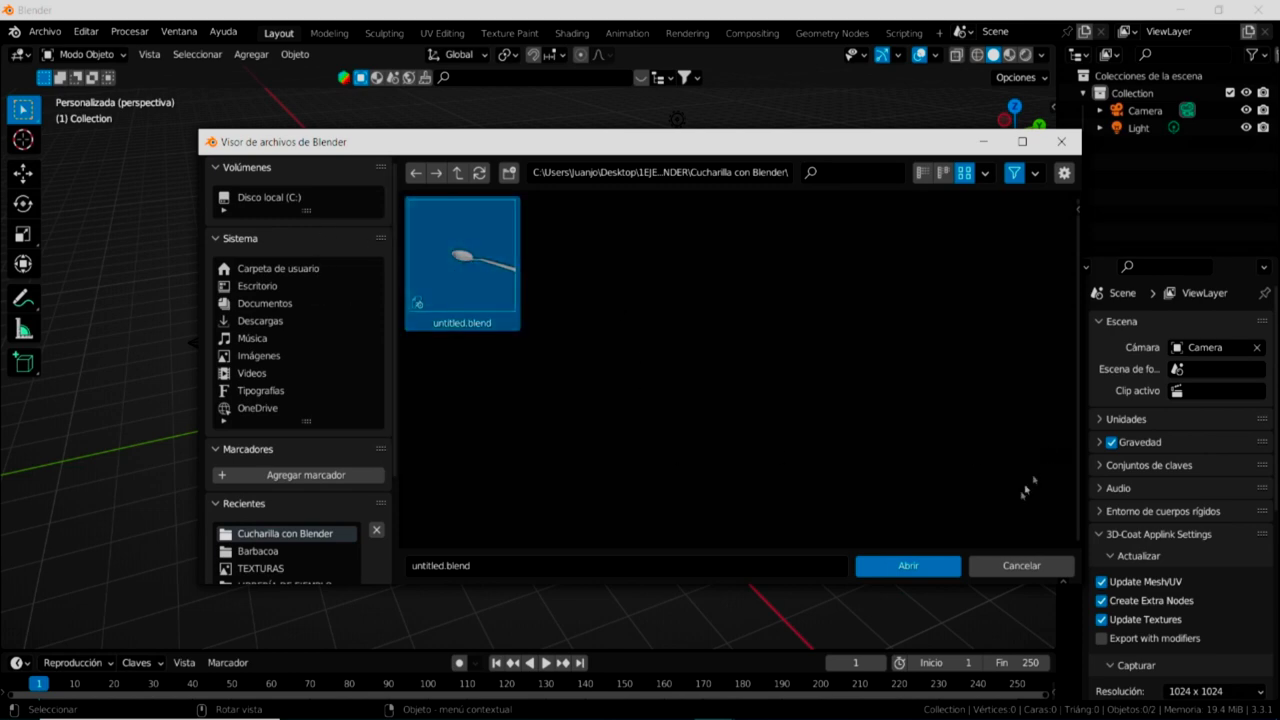
left_click(908, 565)
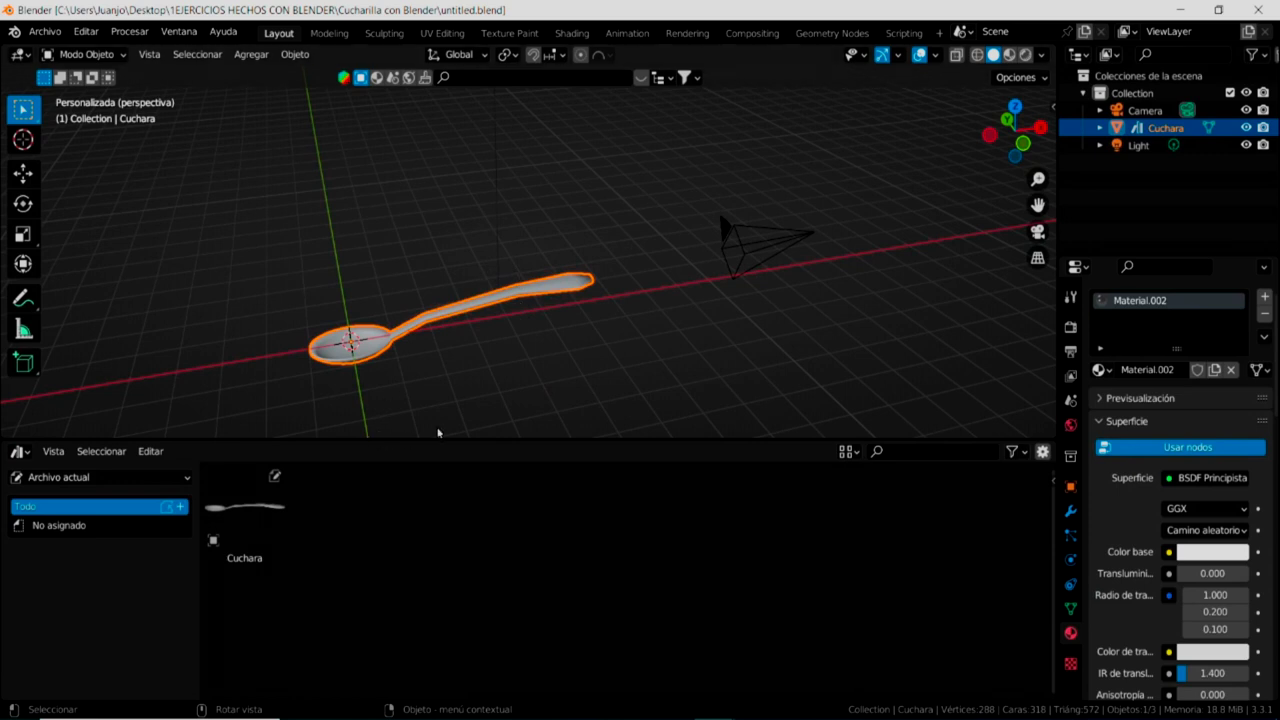
Step: Change the asset browser area below the viewport into a Timeline and reduce its height to a narrow strip
left_click(245, 515)
left_click(22, 451)
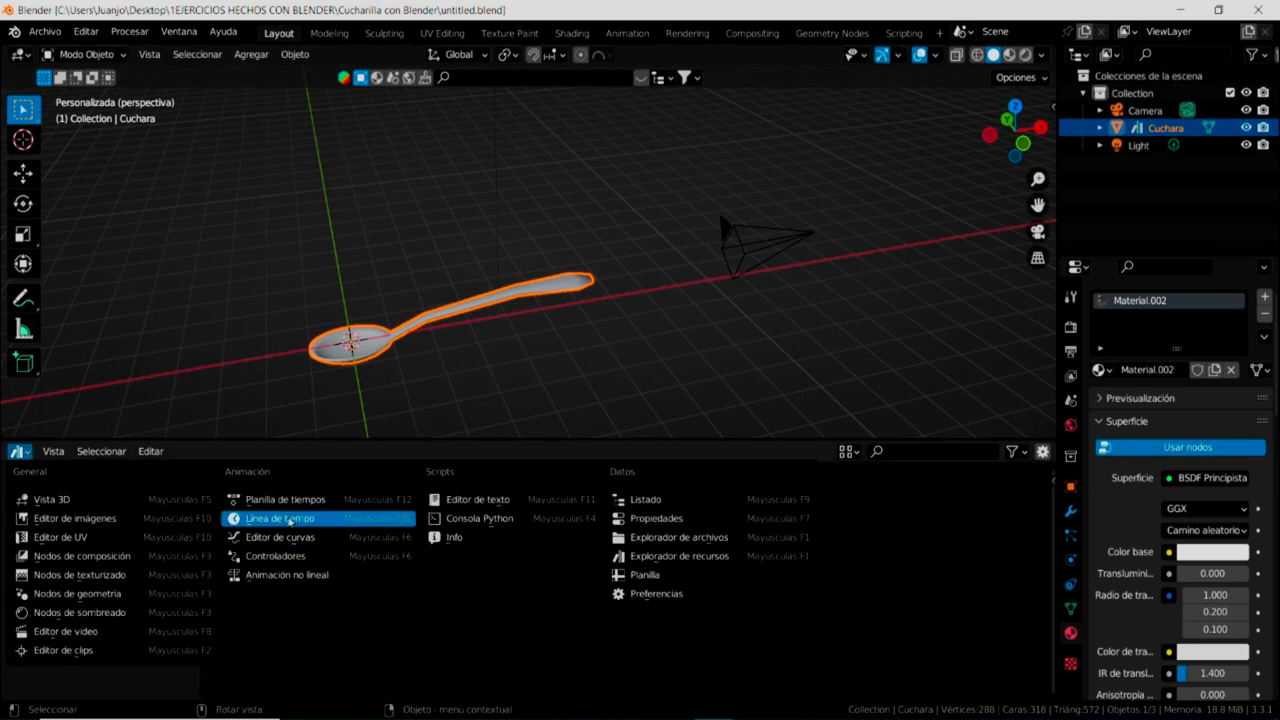
left_click(253, 520)
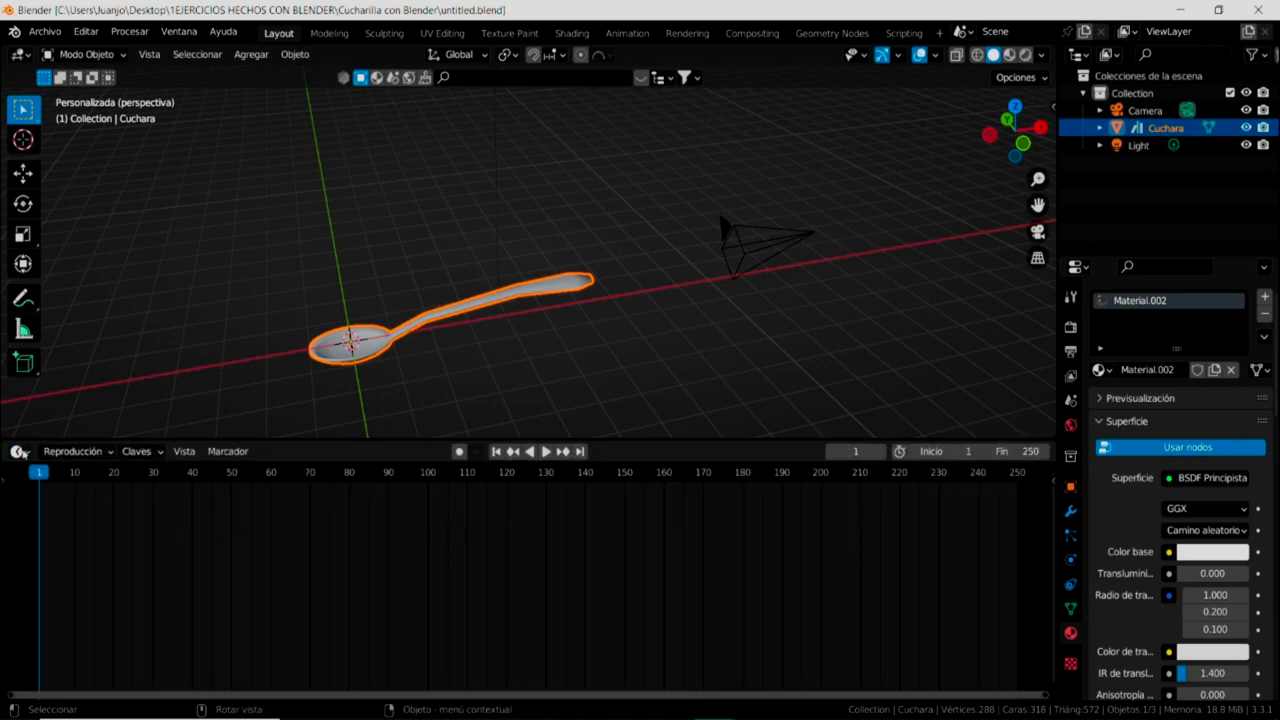
left_click_drag(326, 439, 303, 622)
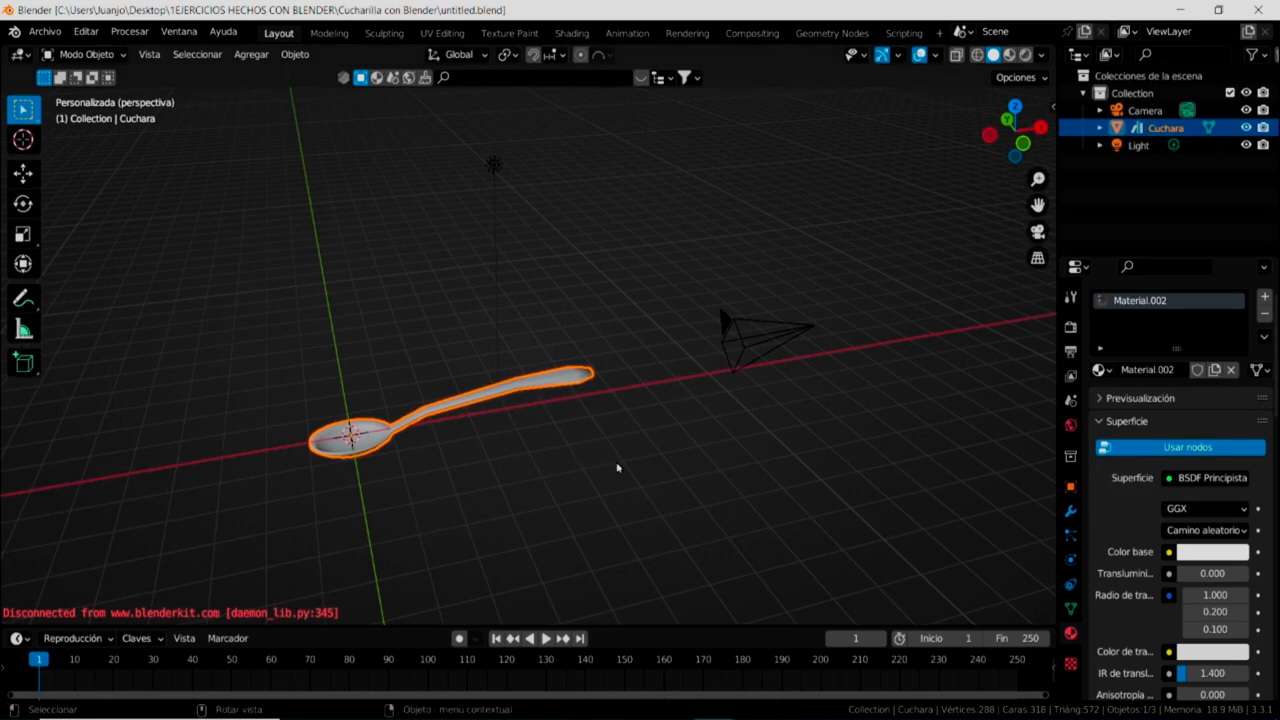
Step: Play the animation briefly, stop it, and return the playhead to frame 1
middle_click_drag(617, 468, 680, 347, "shift")
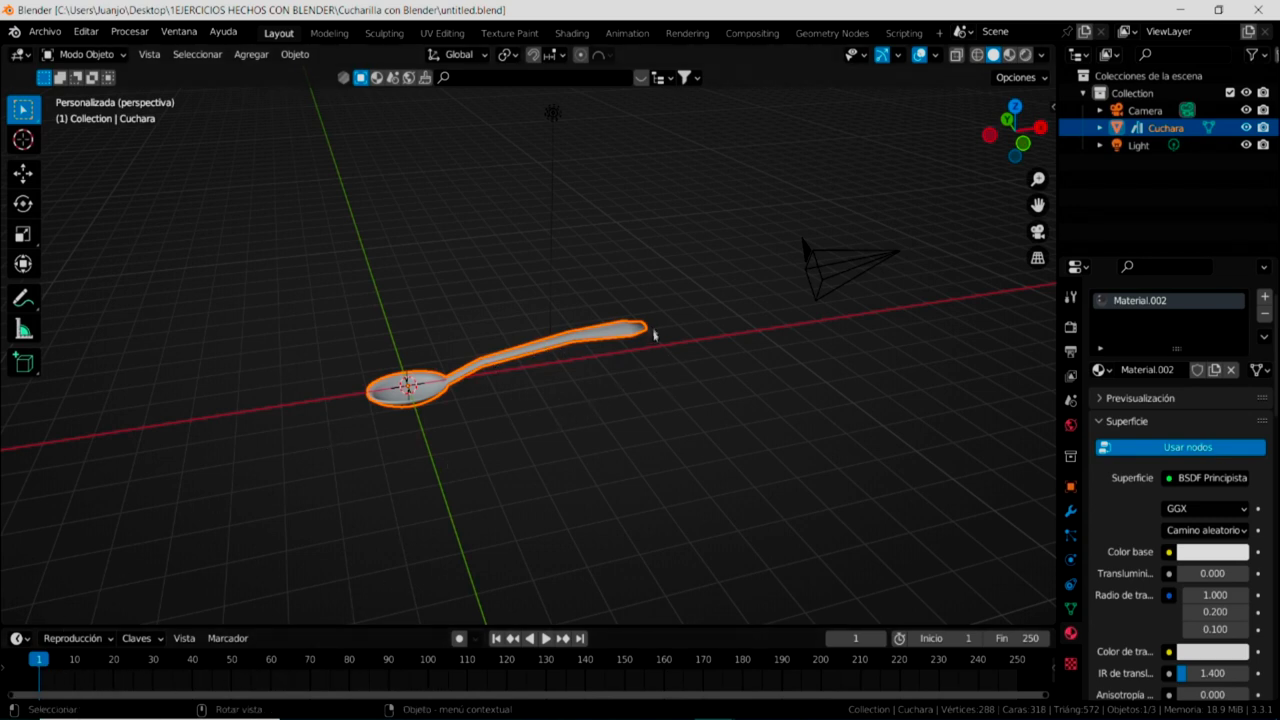
key("space")
key("space")
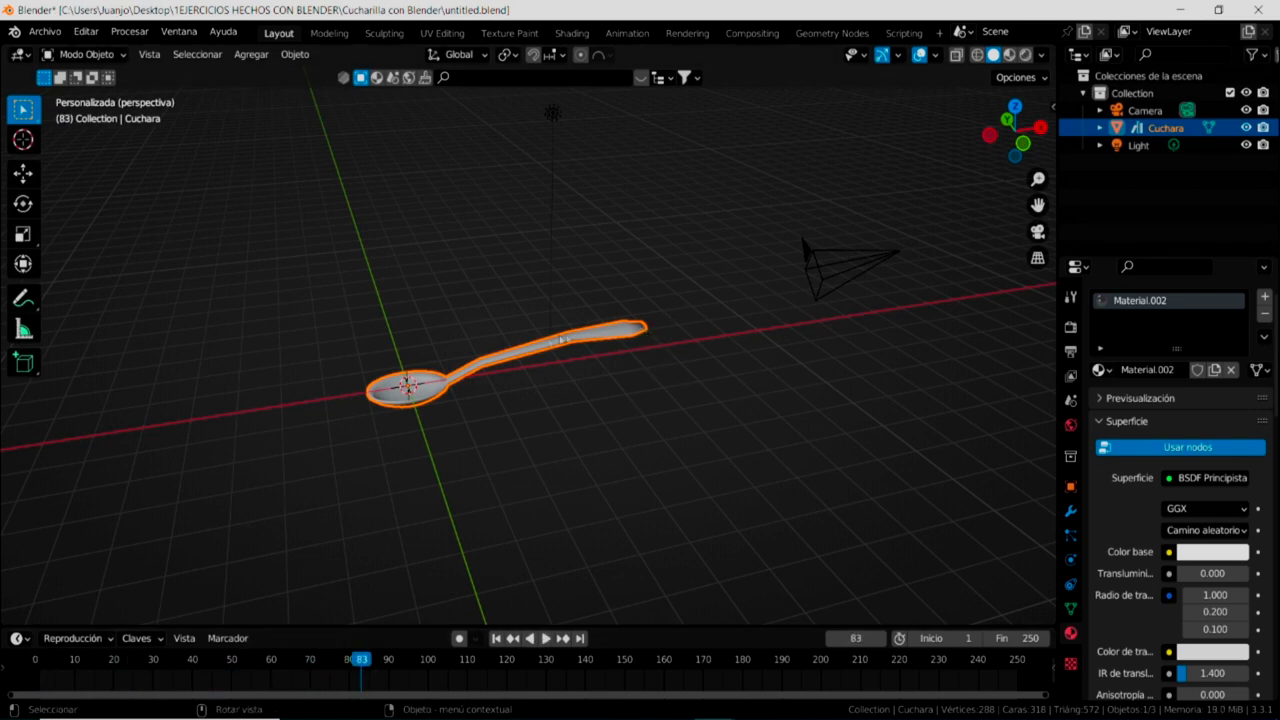
left_click(359, 661)
left_click_drag(359, 661, 39, 665)
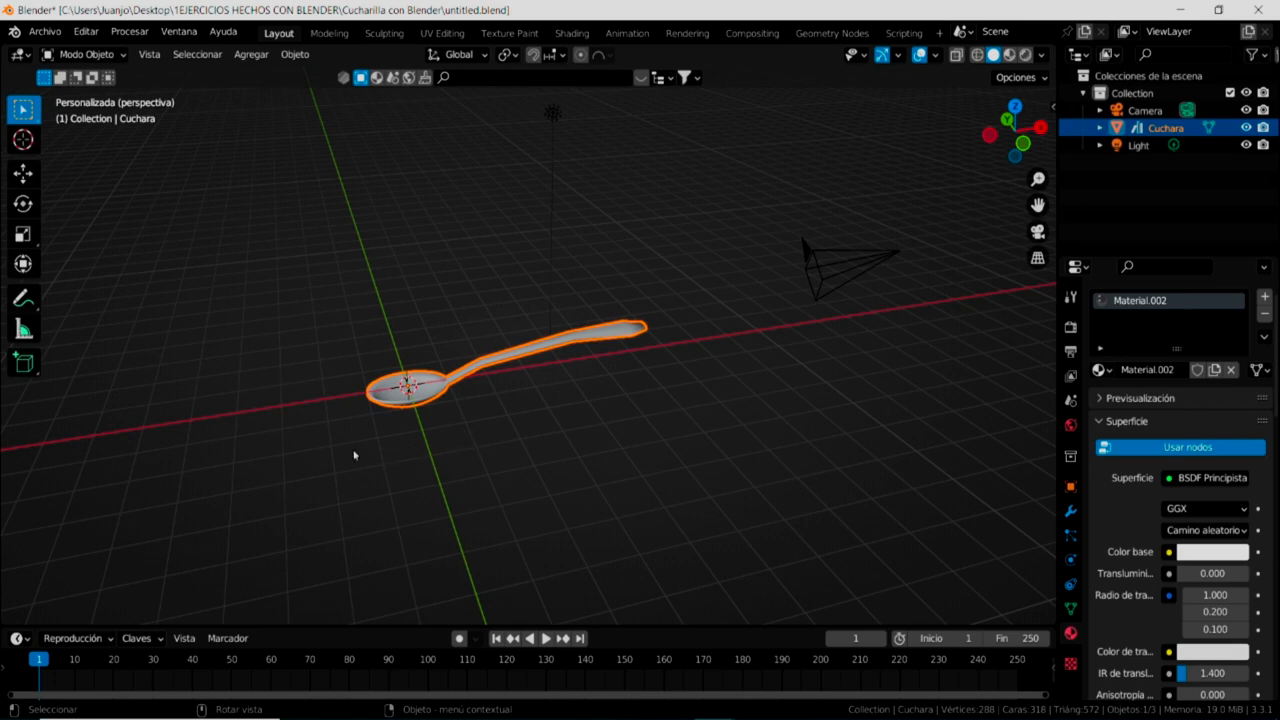
Step: In Weight Paint mode, apply a linear weight gradient along the spoon, from beyond the bowl tip to beyond the handle end
middle_click_drag(419, 486, 480, 419)
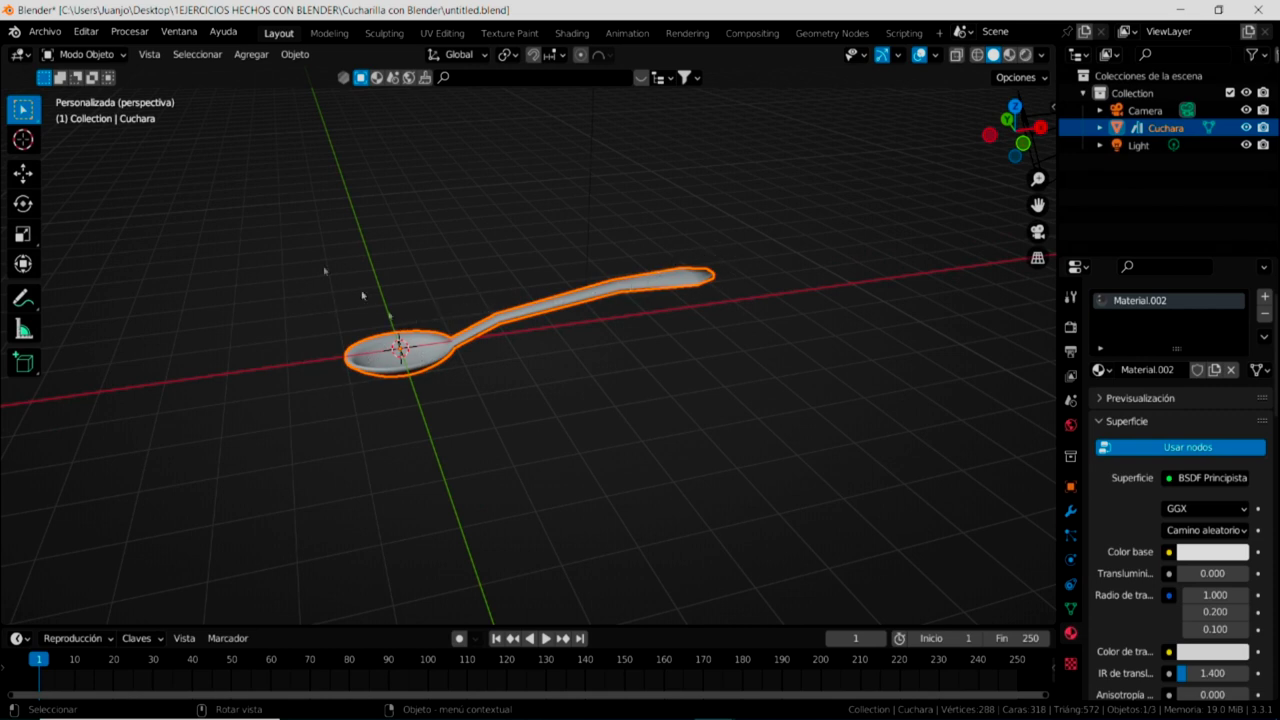
left_click(88, 56)
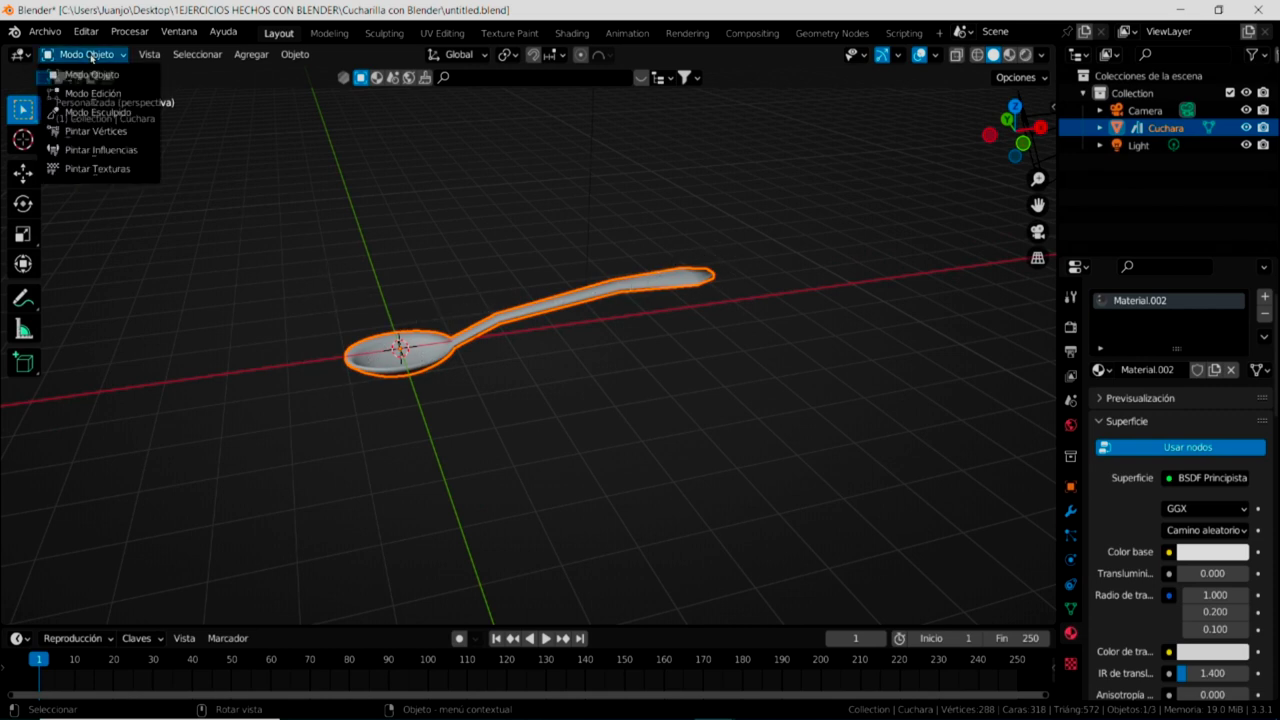
left_click(92, 150)
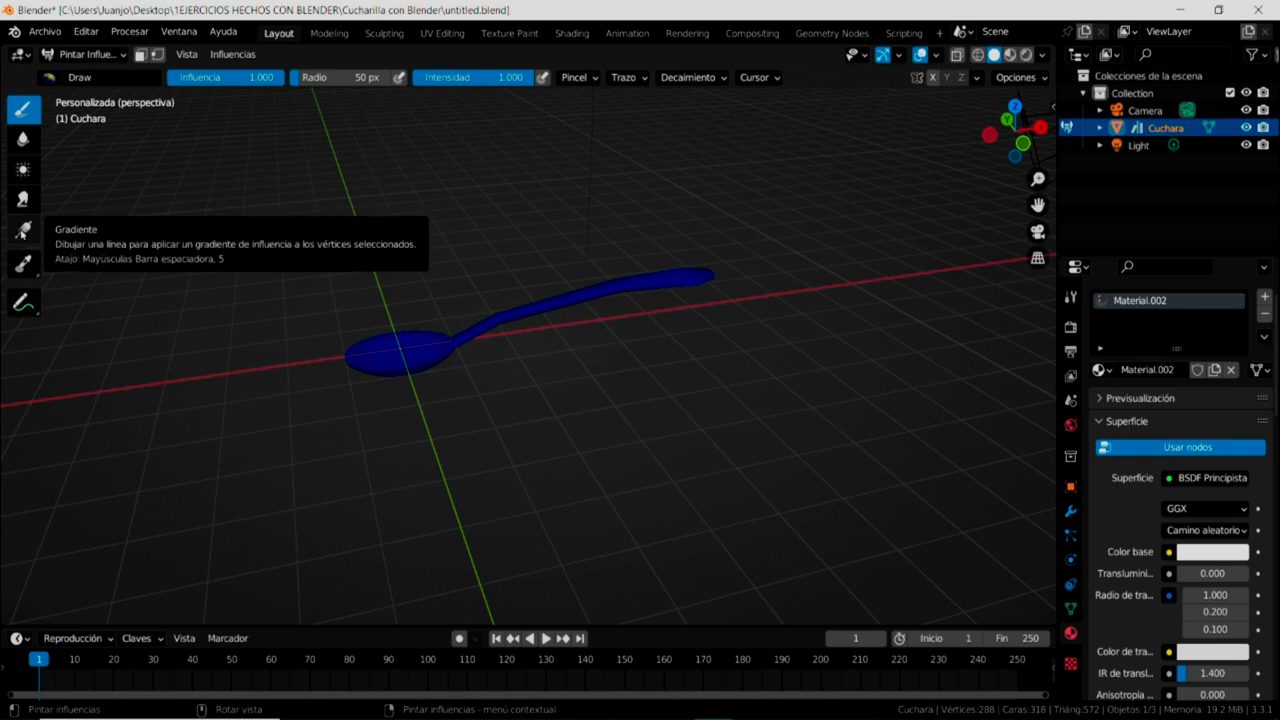
left_click(22, 231)
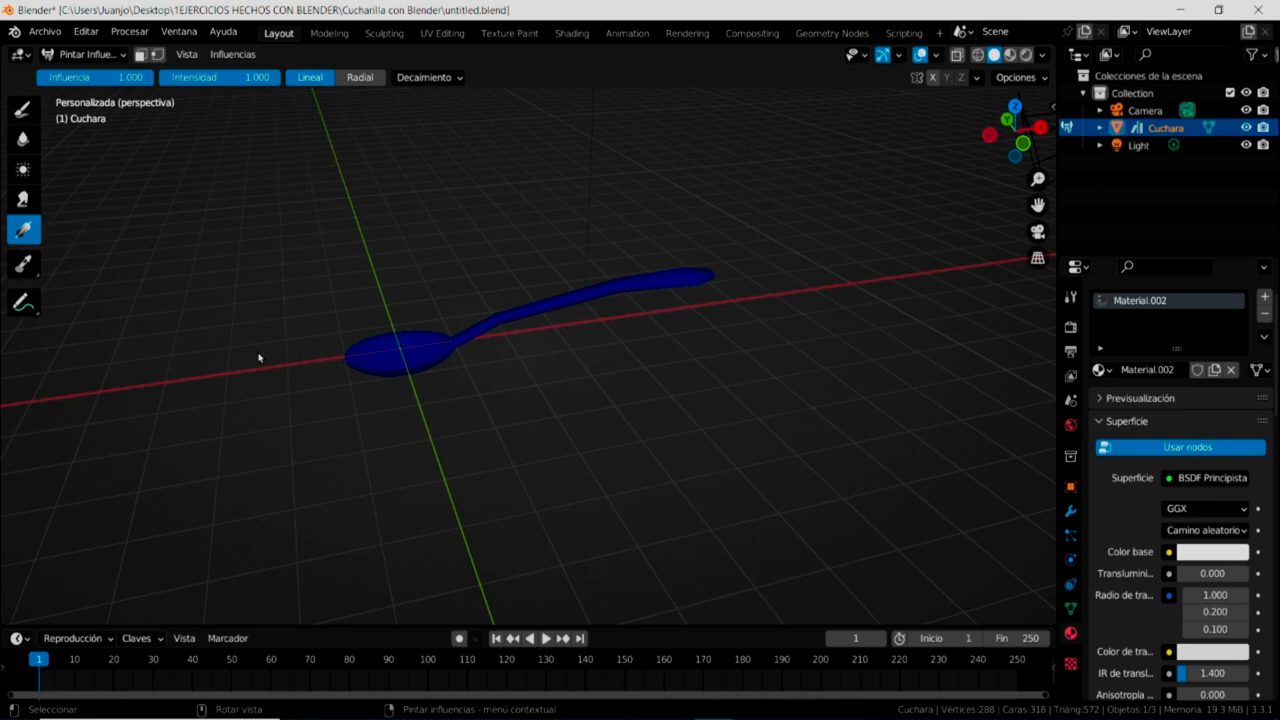
left_click_drag(255, 369, 801, 256)
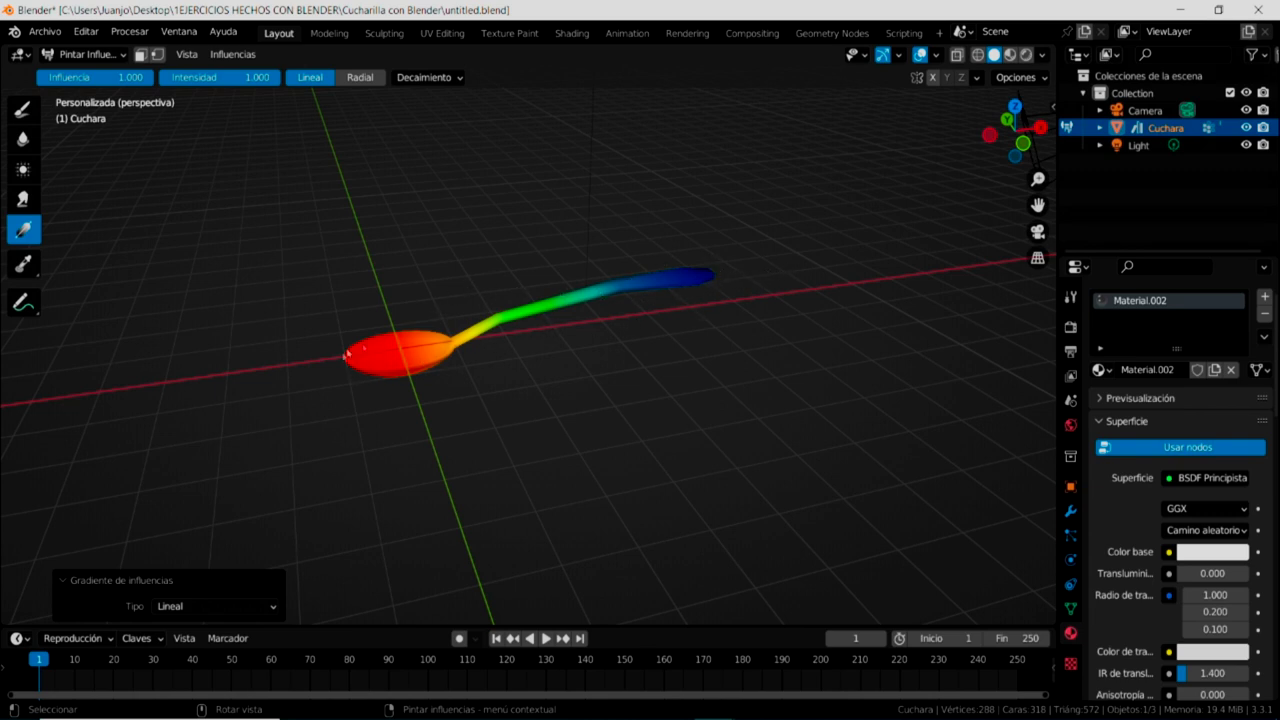
Step: Rename the spoon's vertex group to "Aparece cuchara"
left_click(1069, 608)
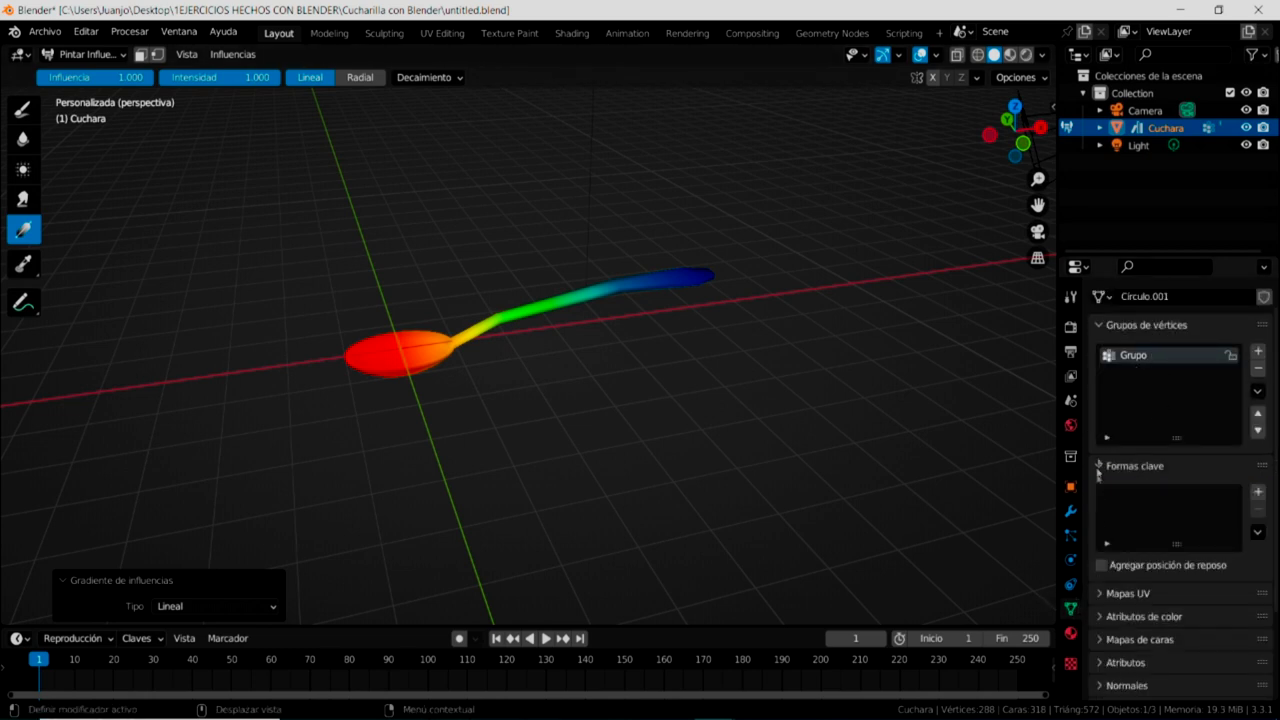
double_click(1139, 356)
type("D")
key("BackSpace")
type("Aparece cuchara")
key("Return")
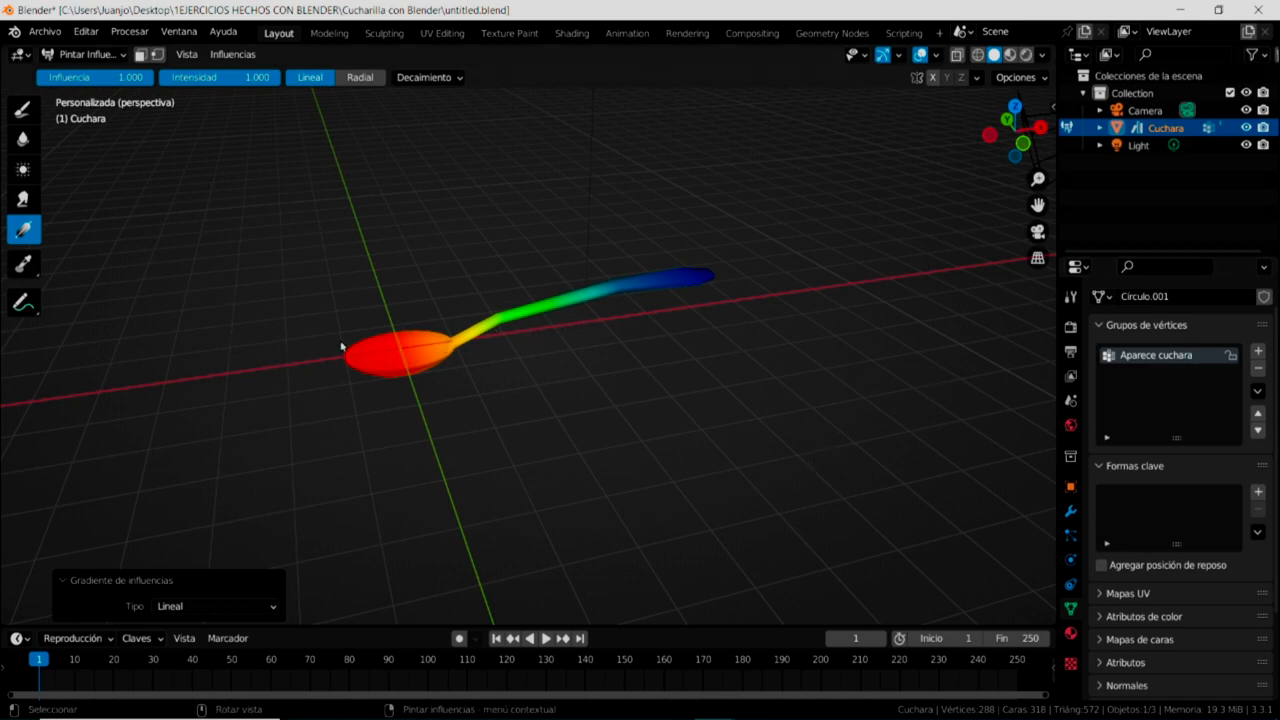
Step: Return to Object Mode and add a Mask modifier to the spoon using the Aparece cuchara vertex group
left_click(82, 55)
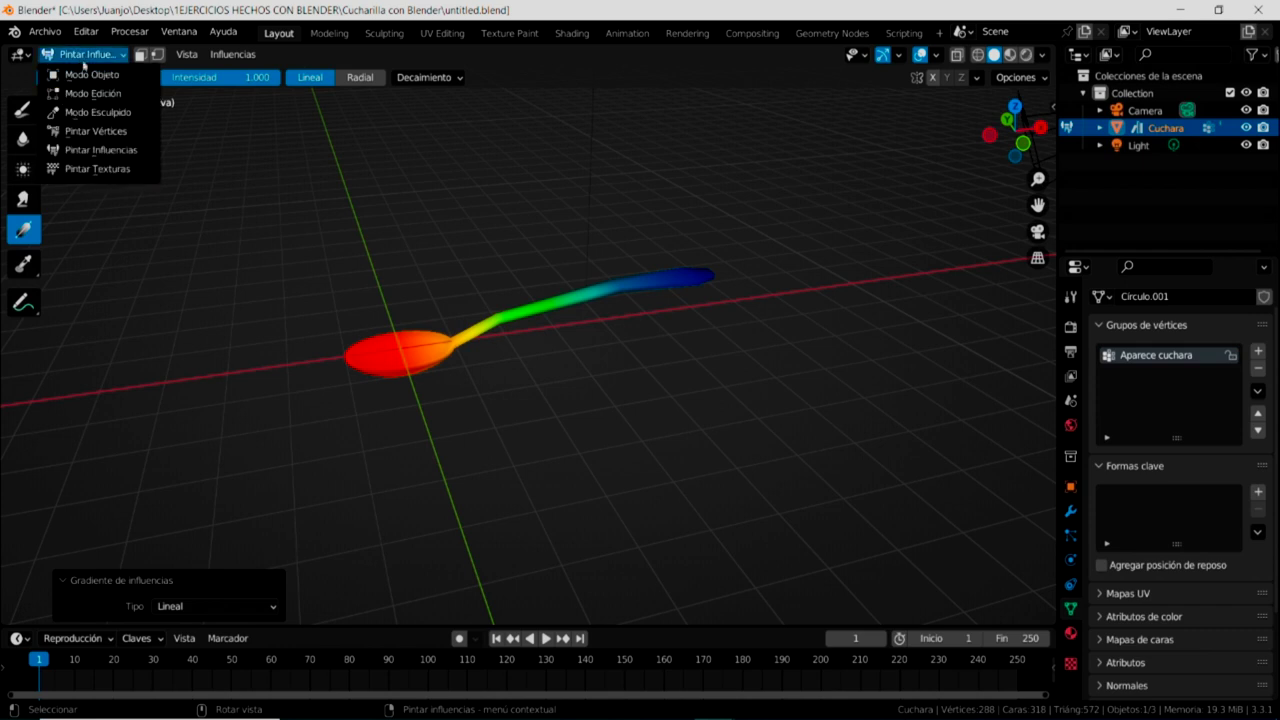
left_click(82, 76)
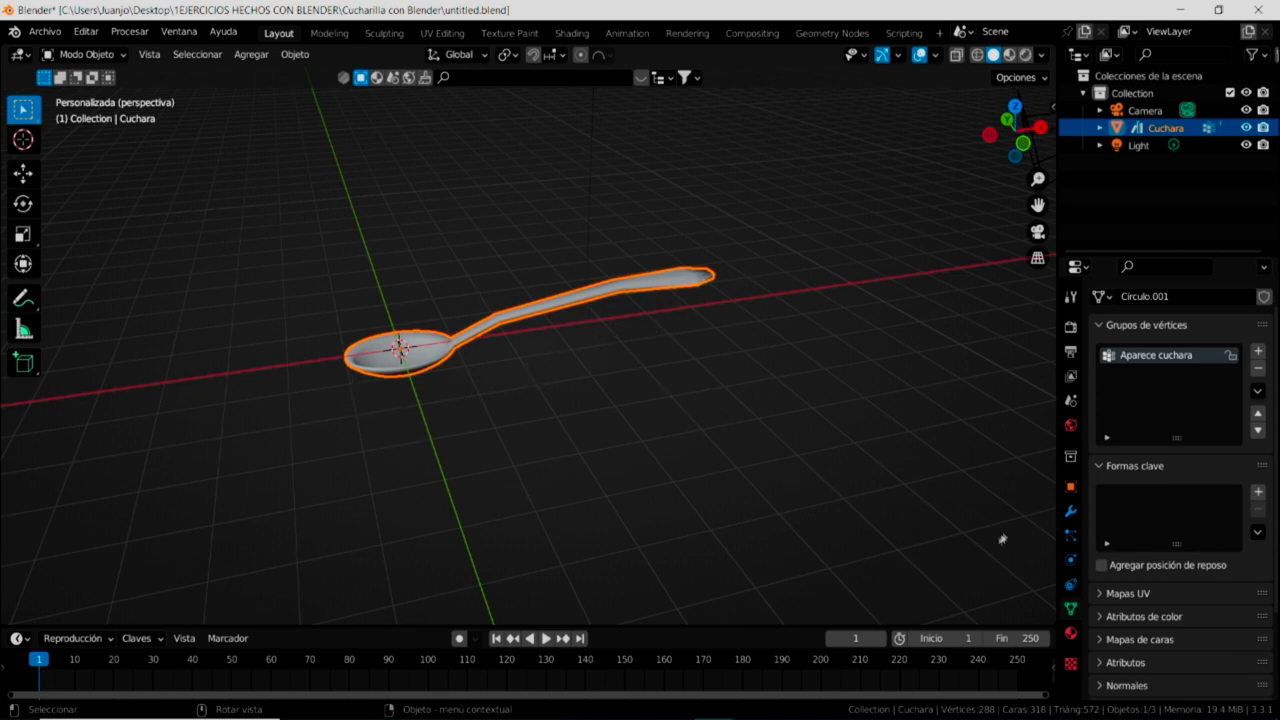
left_click(1070, 511)
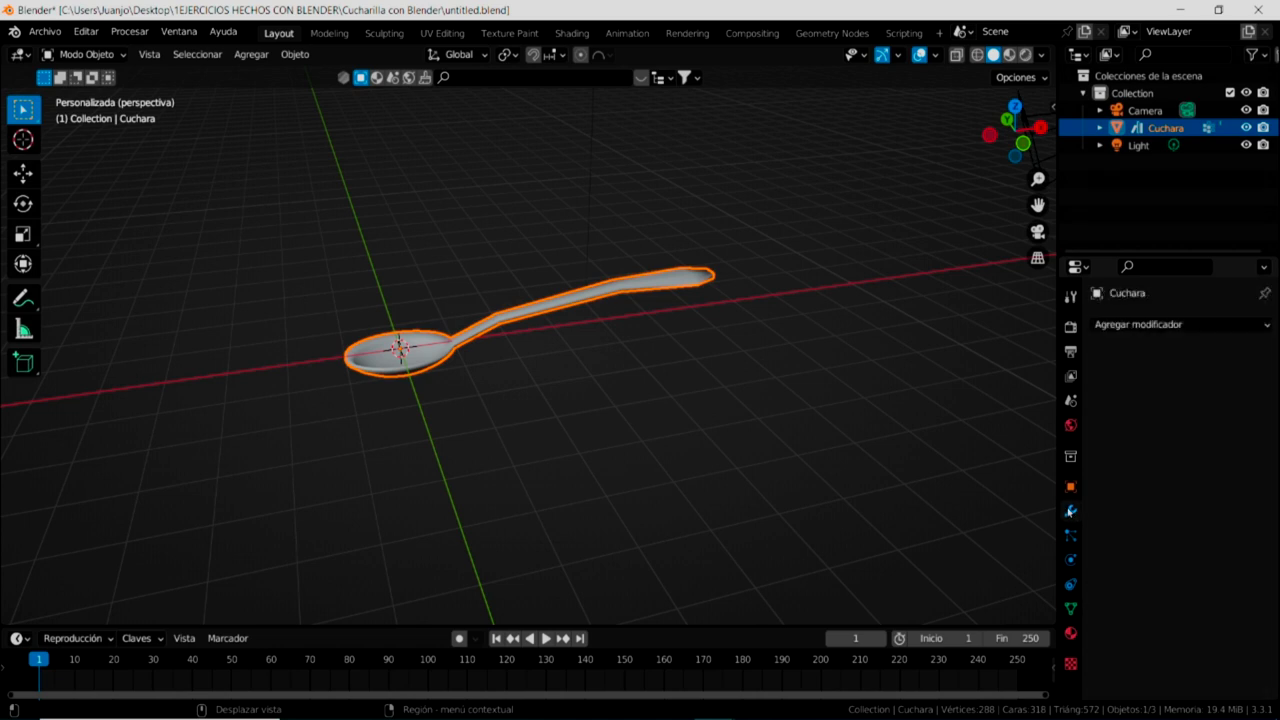
left_click(1168, 326)
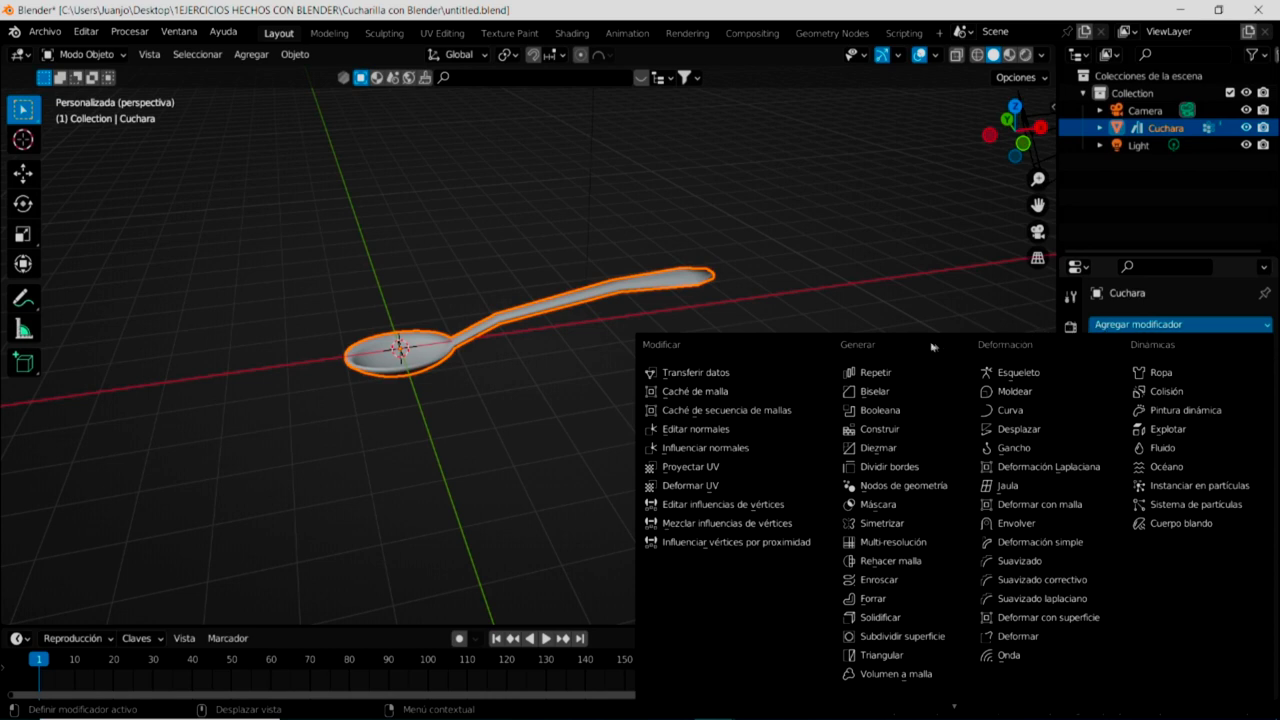
left_click(876, 506)
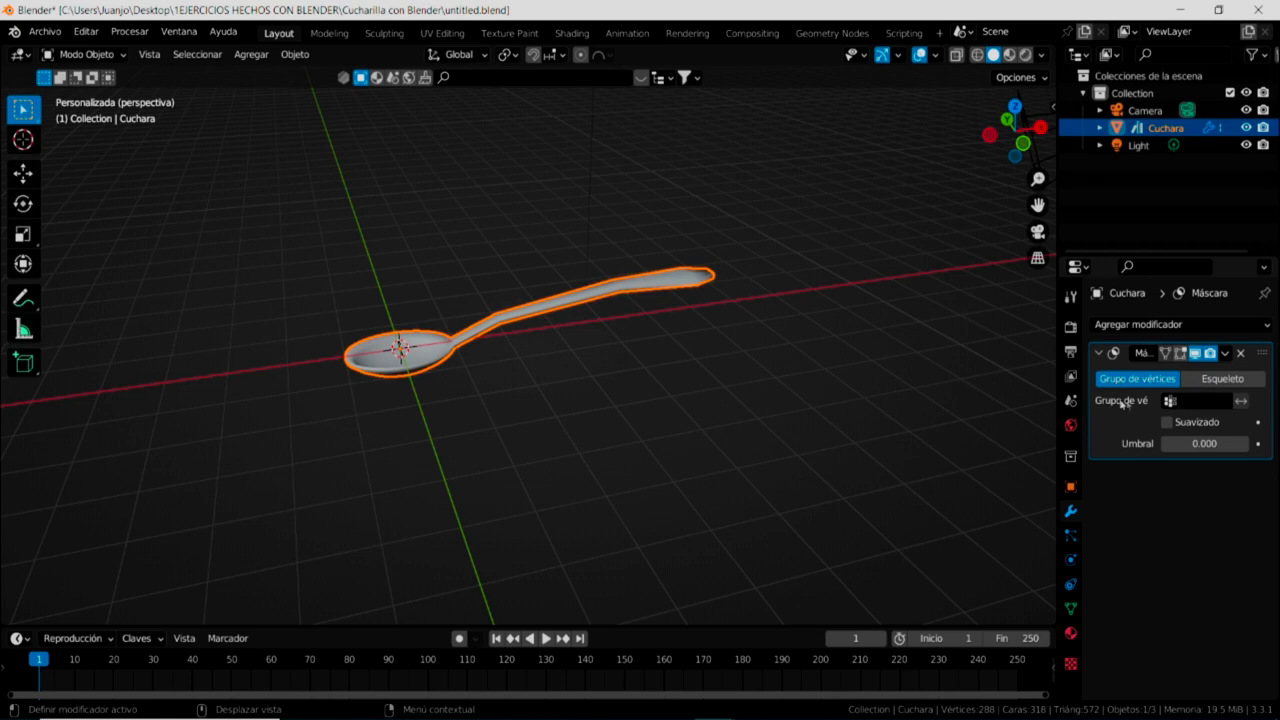
left_click(1170, 402)
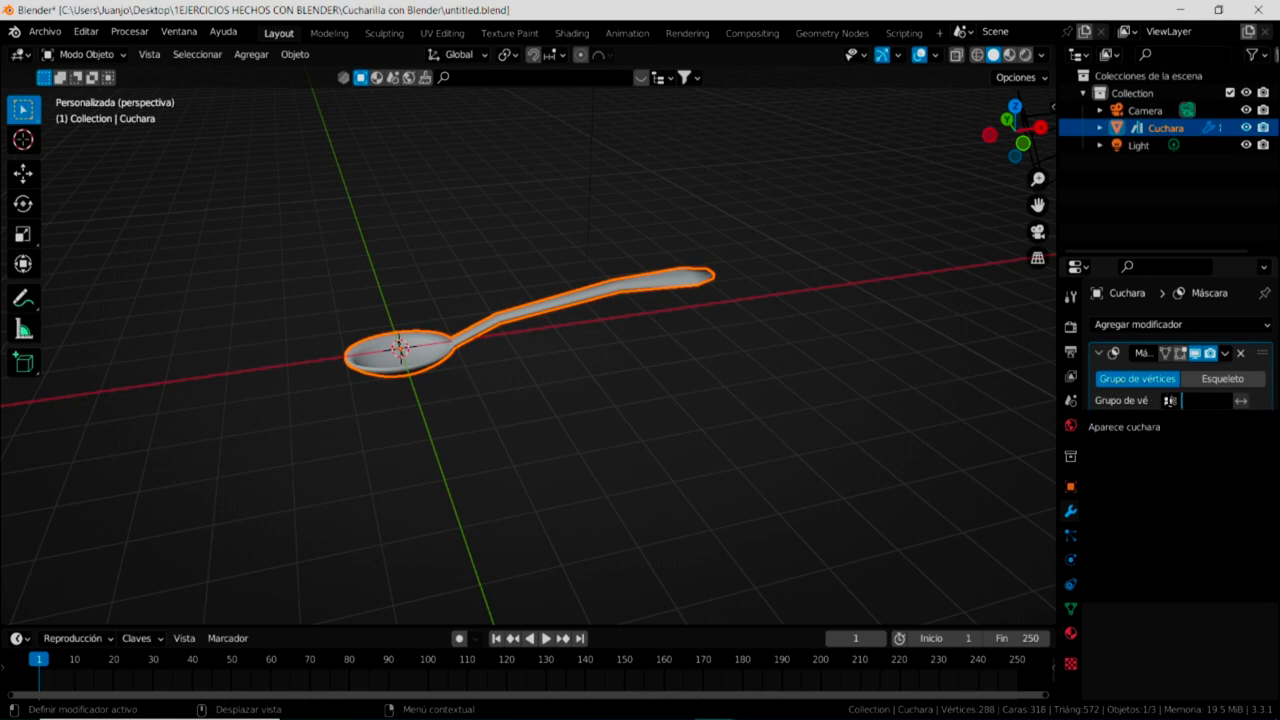
left_click(1156, 427)
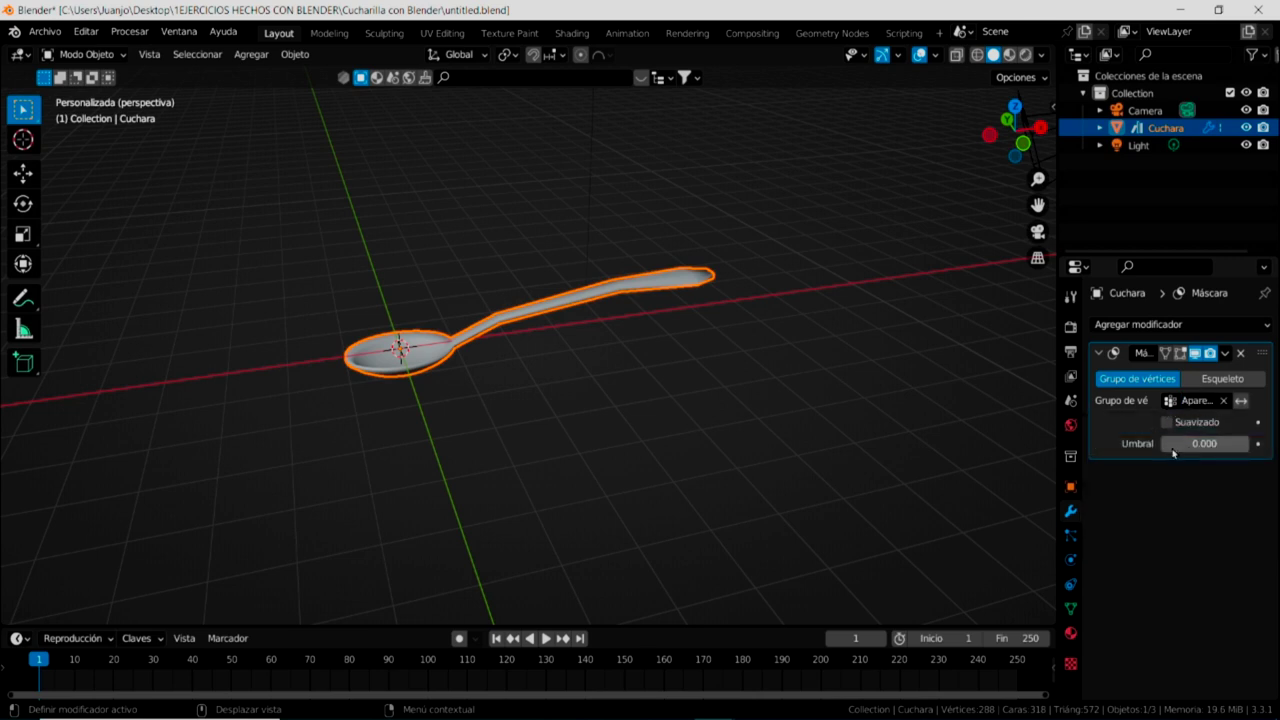
Step: Make the Timeline area slightly taller and set the Mask modifier's threshold (Umbral) to 1.000
left_click(1170, 444)
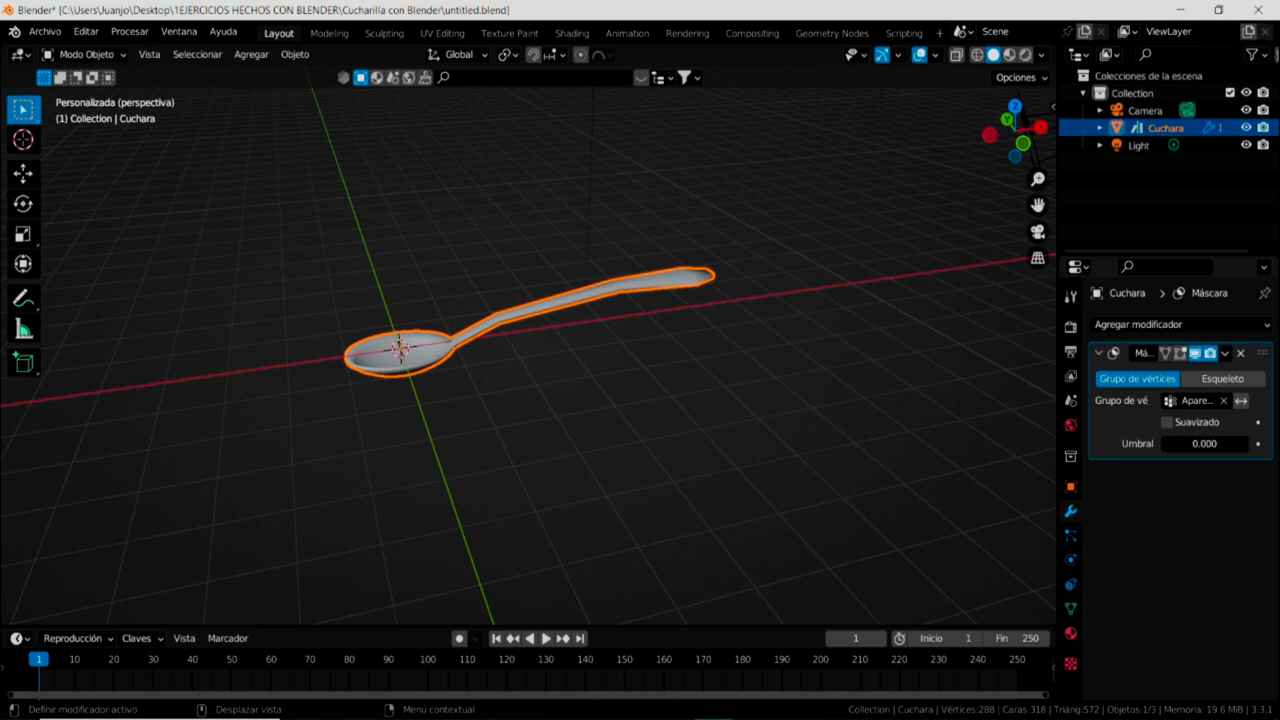
mouse_move(1170, 444)
left_mouse_down()
mouse_move(1250, 444)
mouse_move(1162, 444)
left_mouse_up()
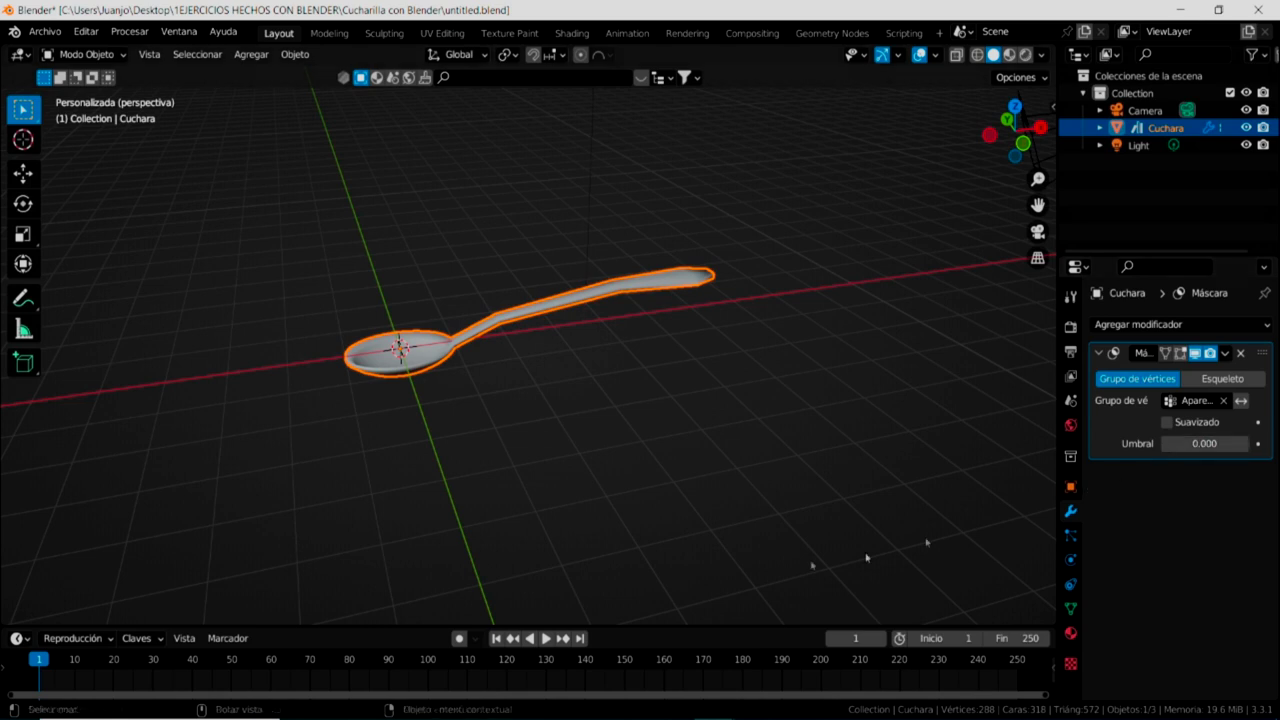
left_click_drag(398, 624, 399, 588)
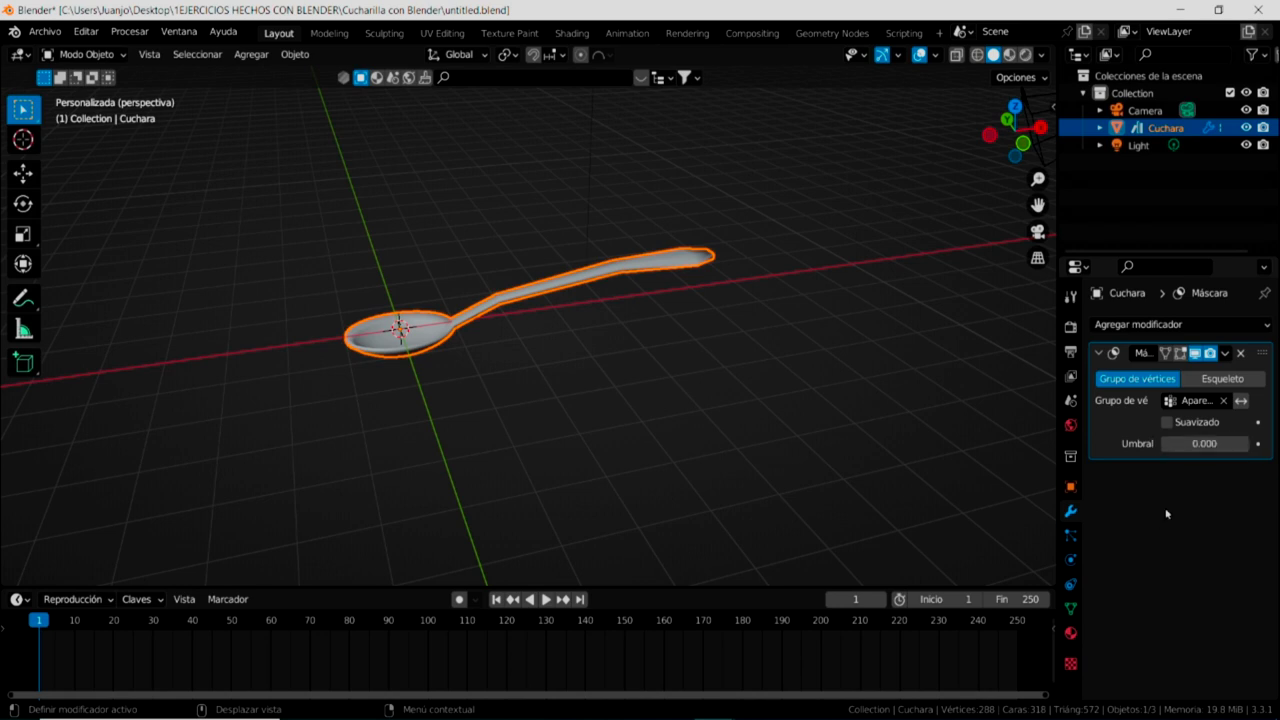
left_click(1205, 443)
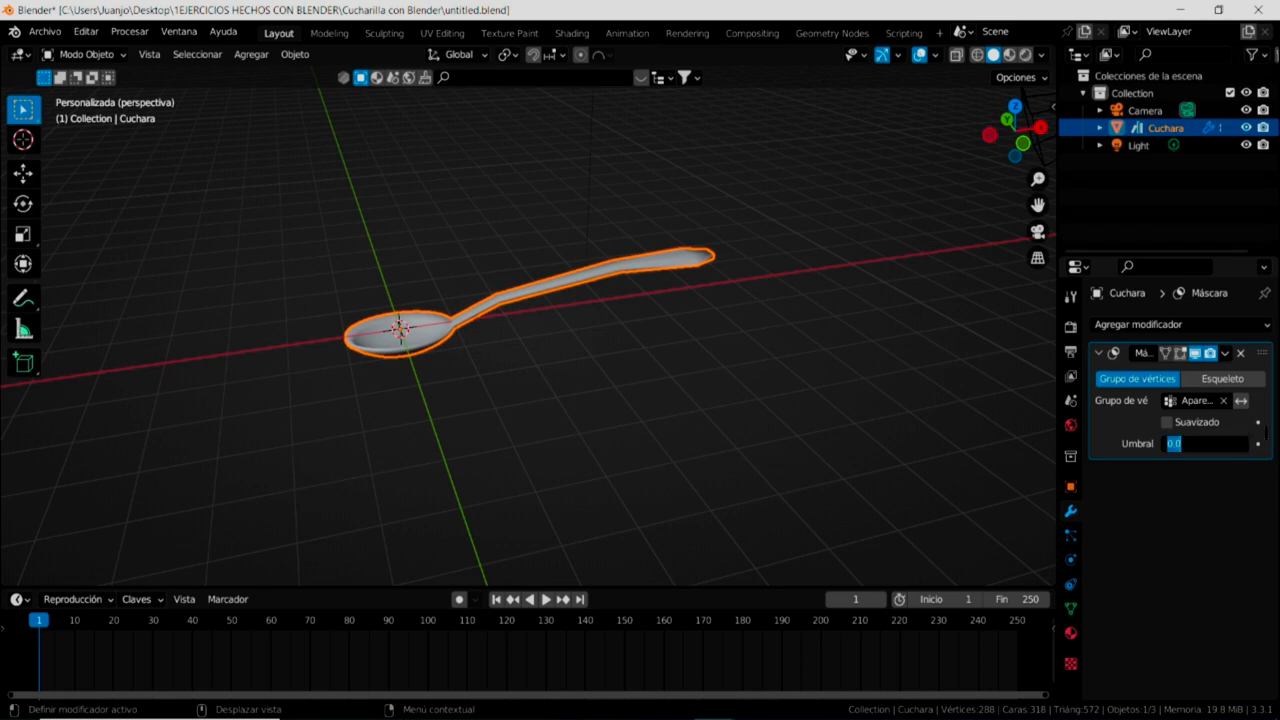
key("Escape")
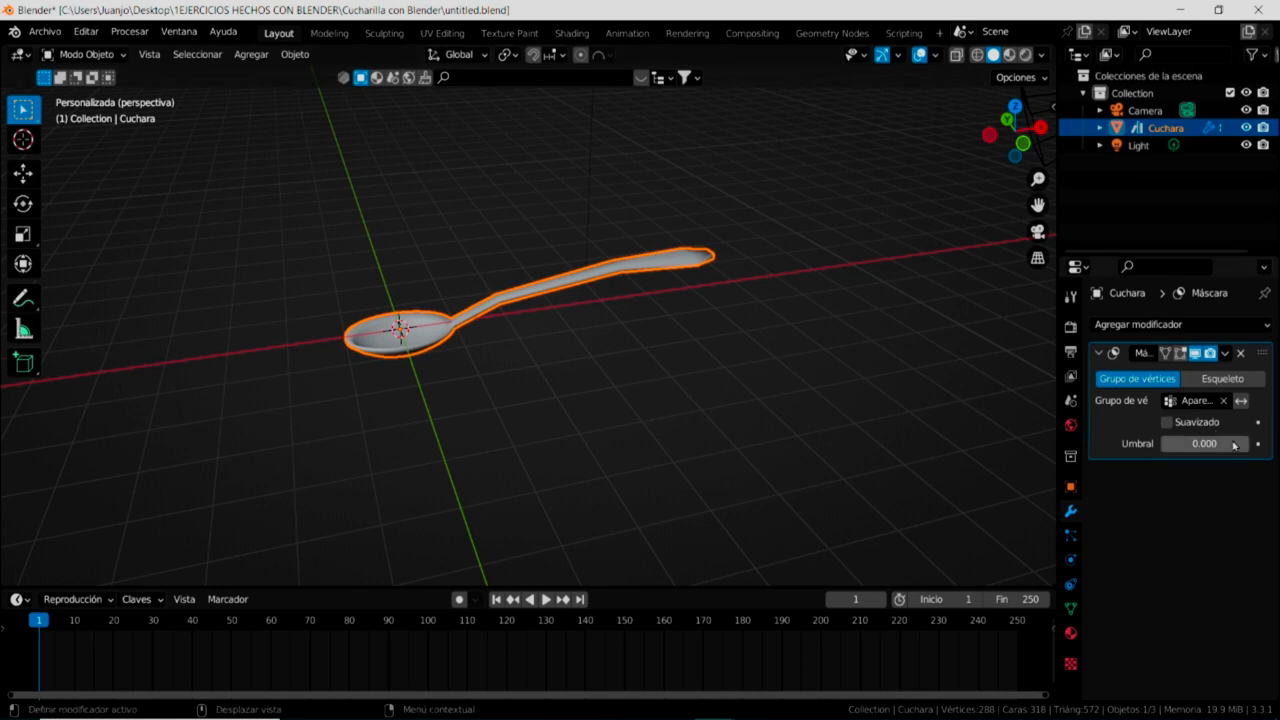
left_click_drag(1205, 443, 1250, 443)
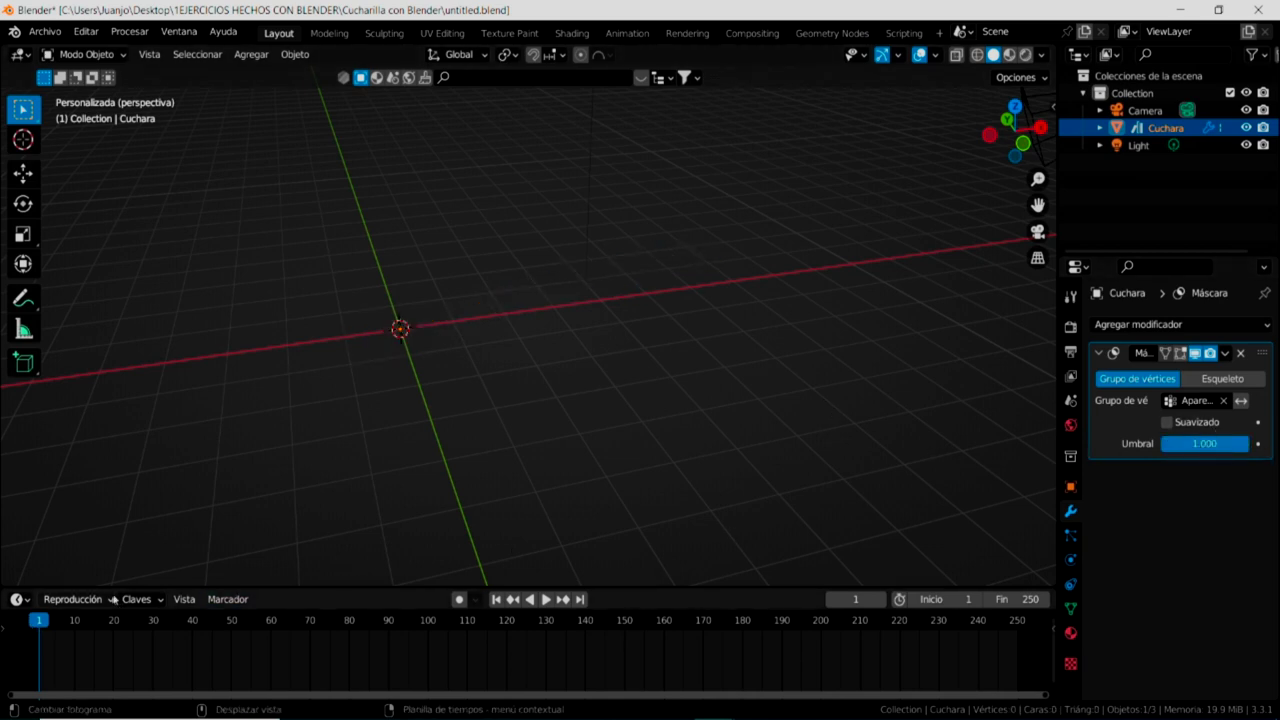
Step: Set the active keying set to Location, Rotation & Scale and insert a keyframe for the spoon at frame 1
left_click(157, 602)
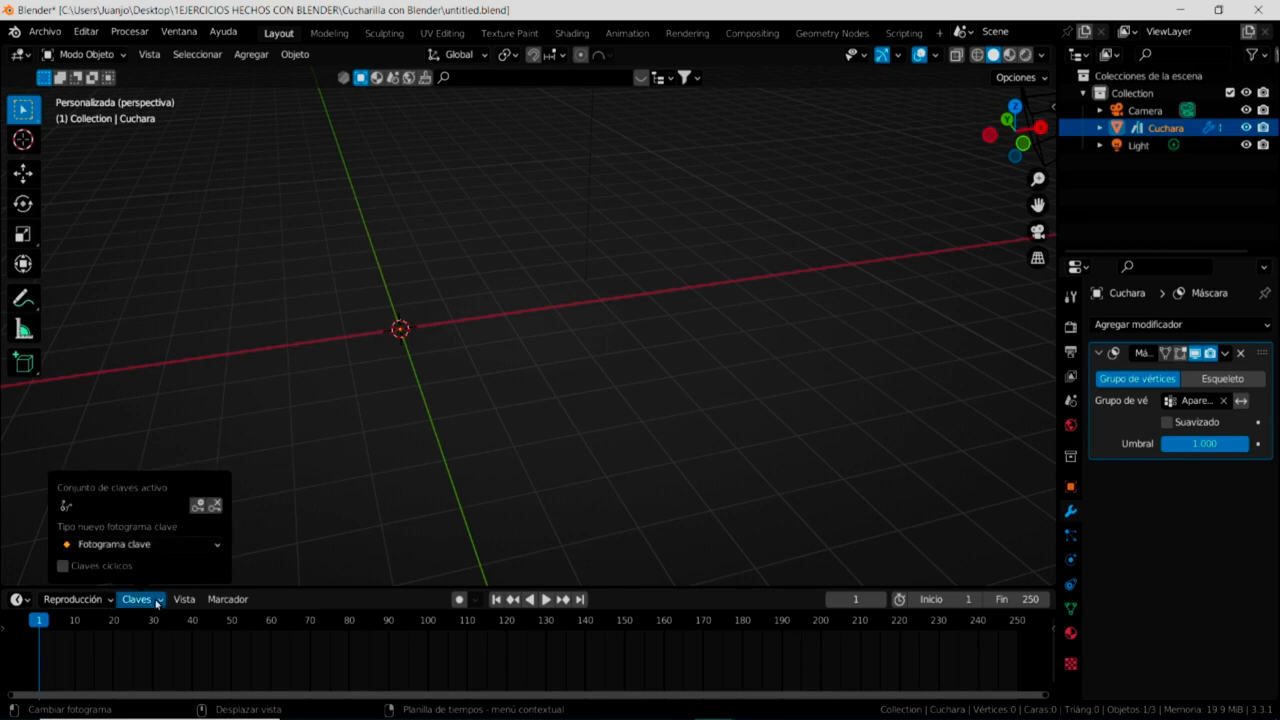
left_click(68, 505)
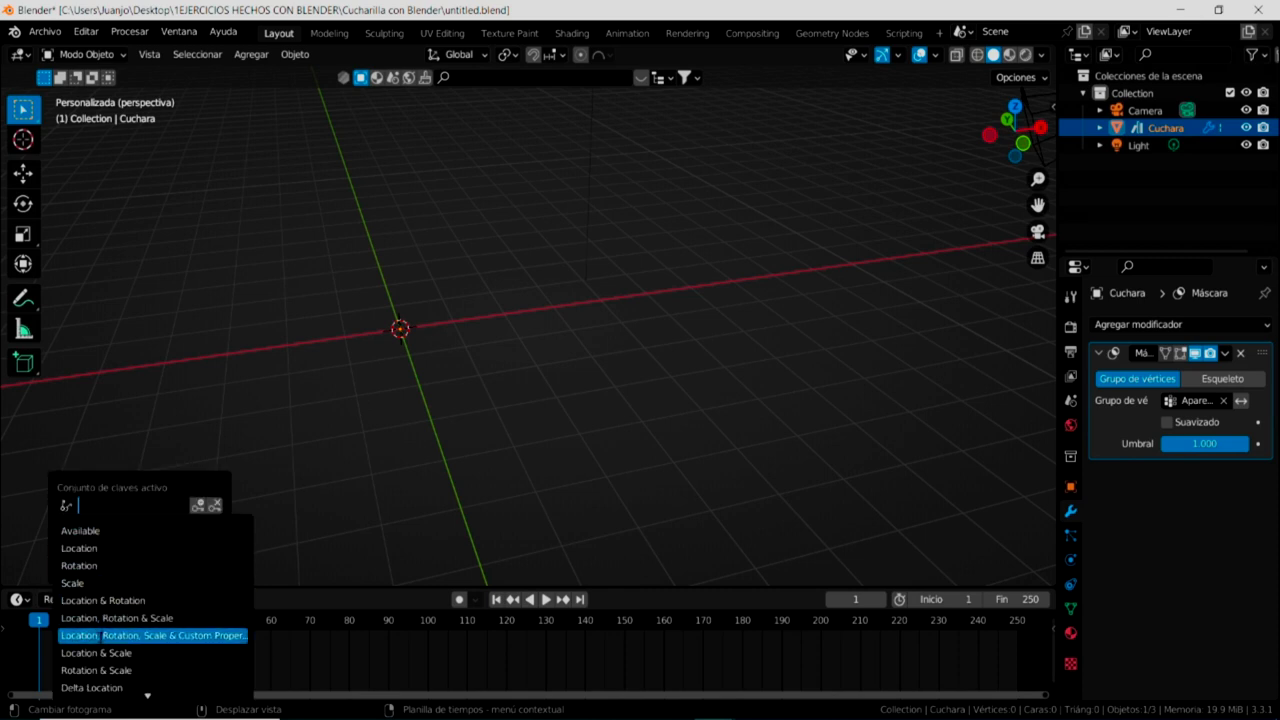
left_click(125, 619)
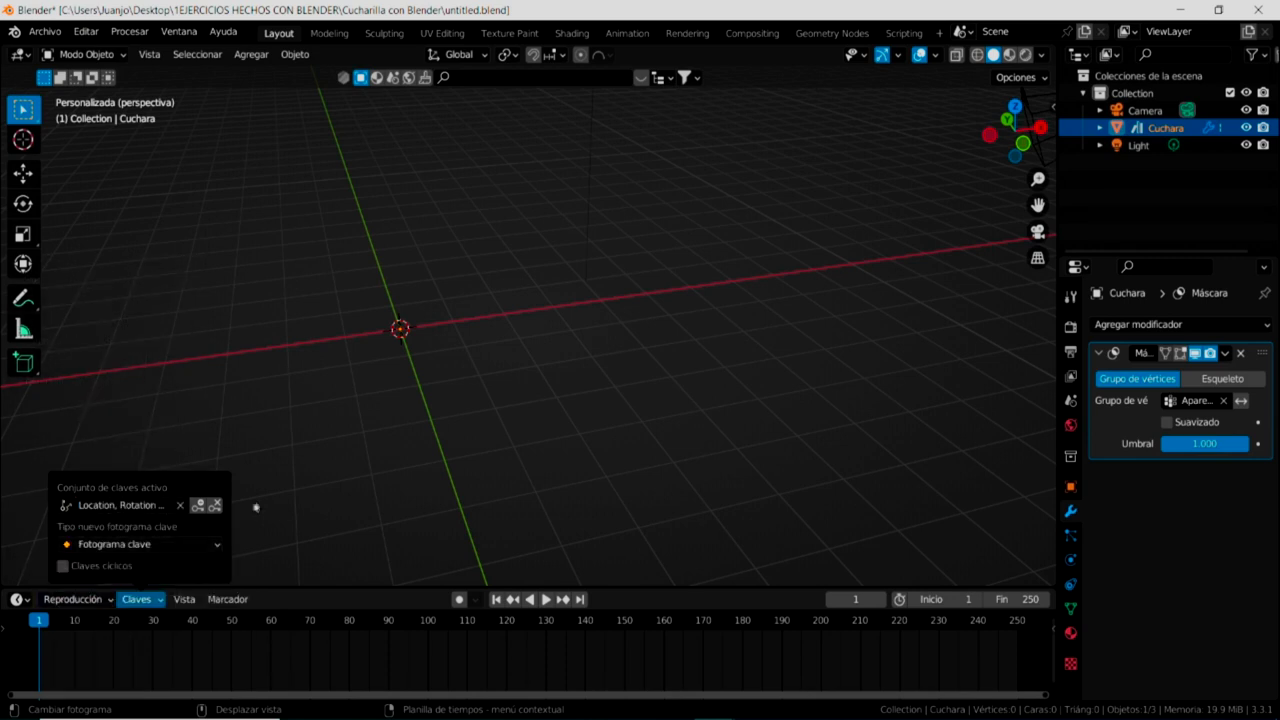
left_click(200, 505)
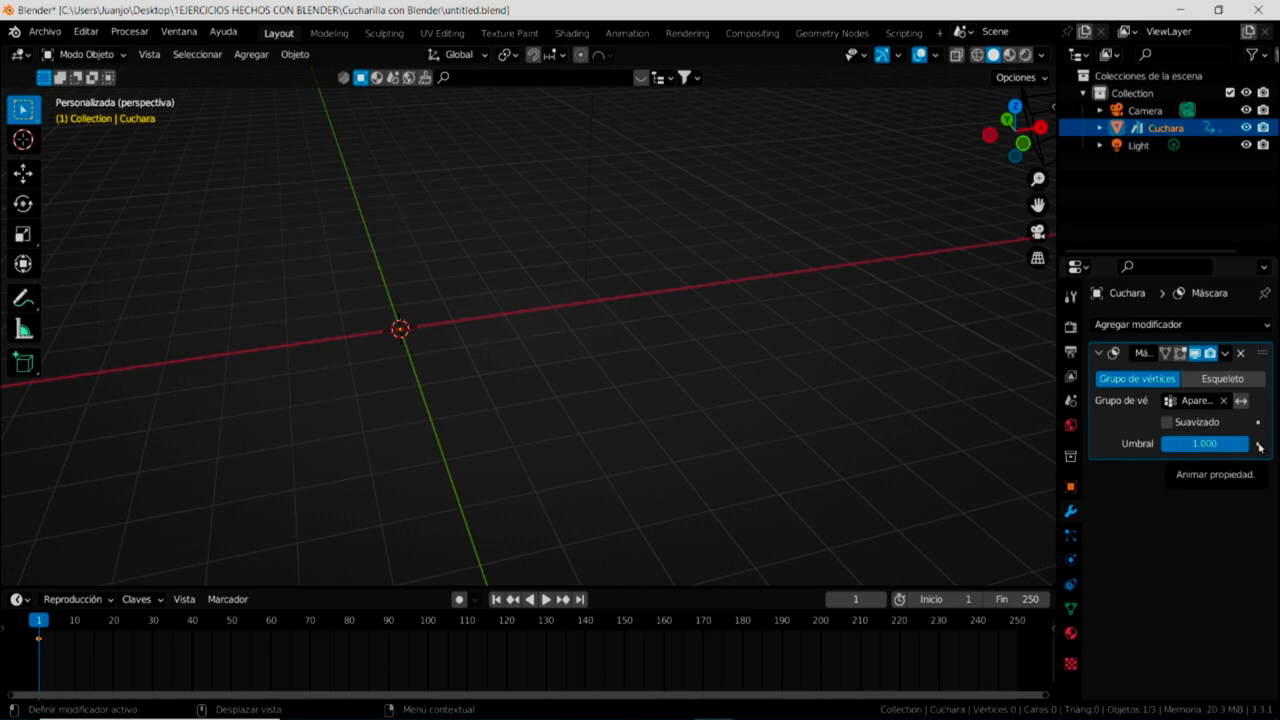
Step: Keyframe the Mask modifier's threshold (Umbral) of 1.000 at frame 1
left_click(1259, 445)
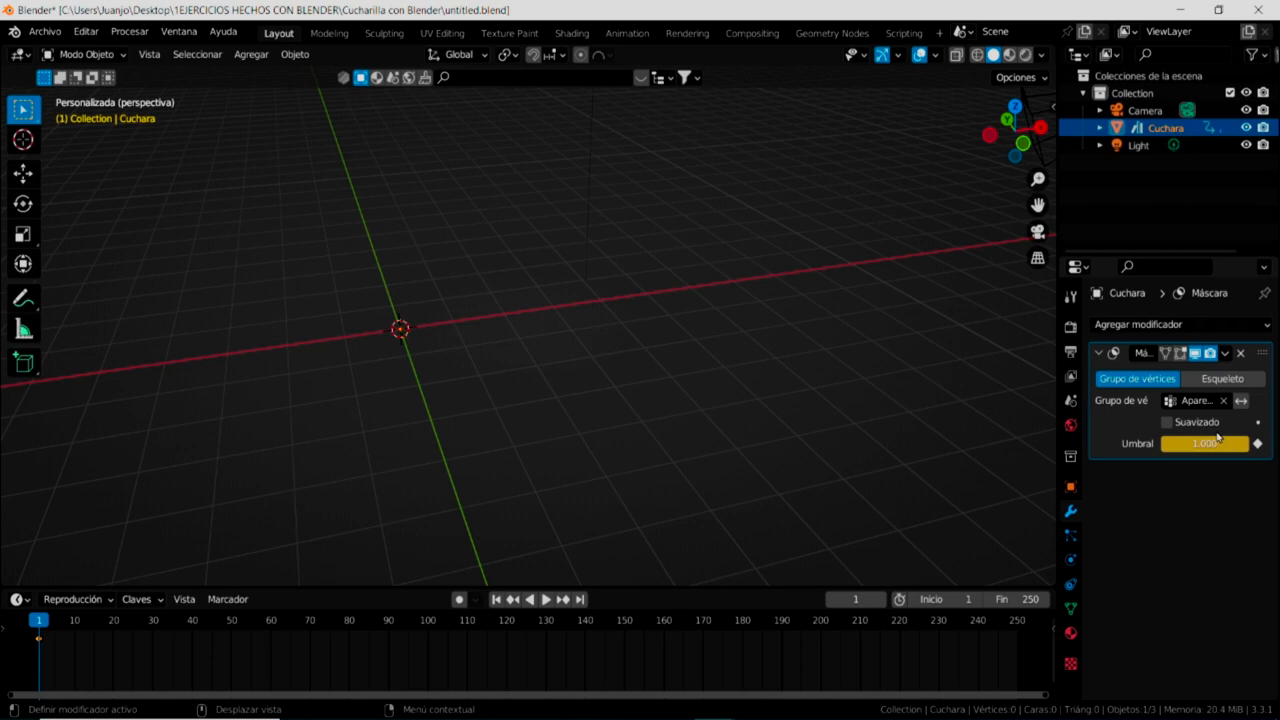
left_click(1258, 444)
left_click(1258, 444)
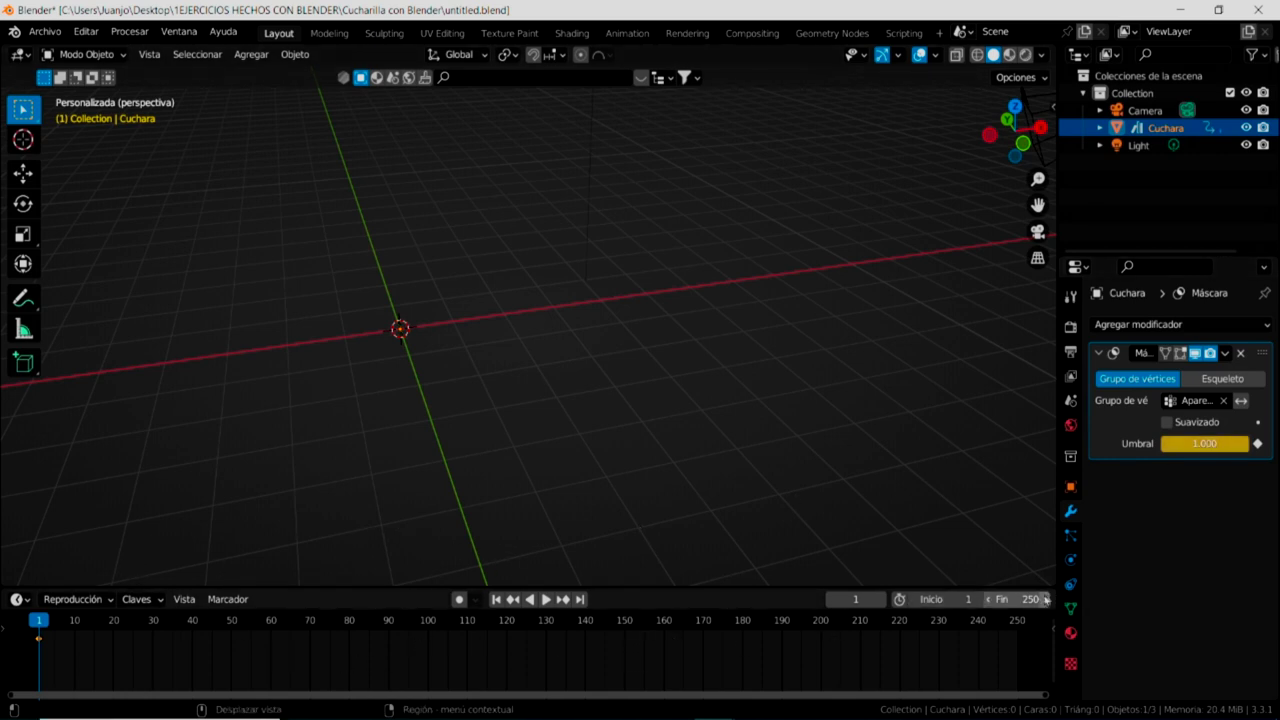
Step: Set the animation's end frame to 60
left_click(1028, 599)
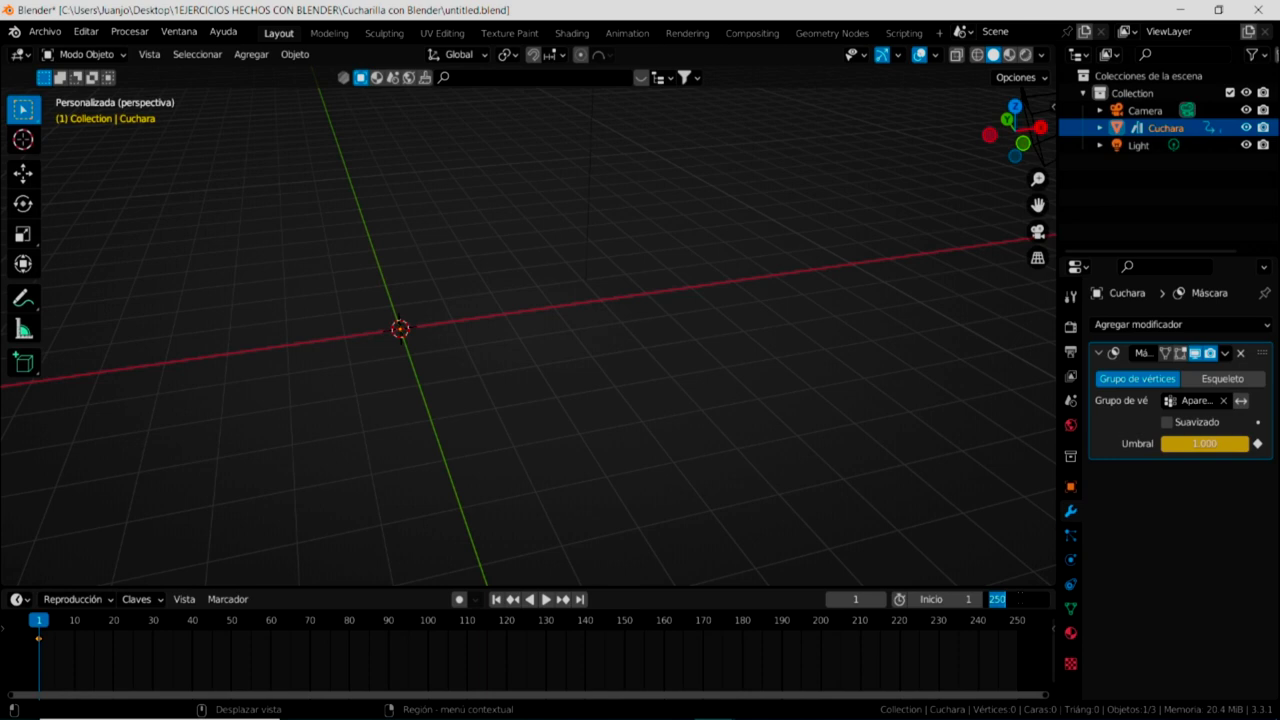
type("60")
key("Return")
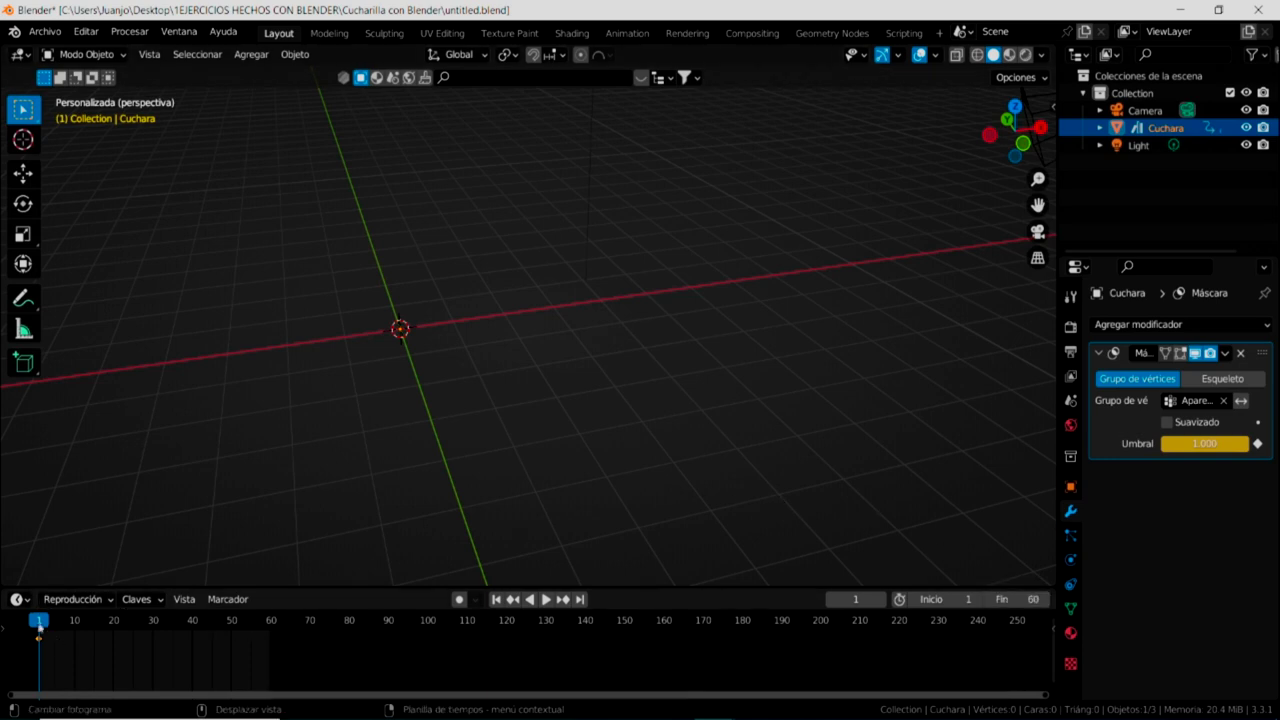
Step: Move to frame 60 and keyframe the Mask modifier's threshold (Umbral) there at 0.000
key("space")
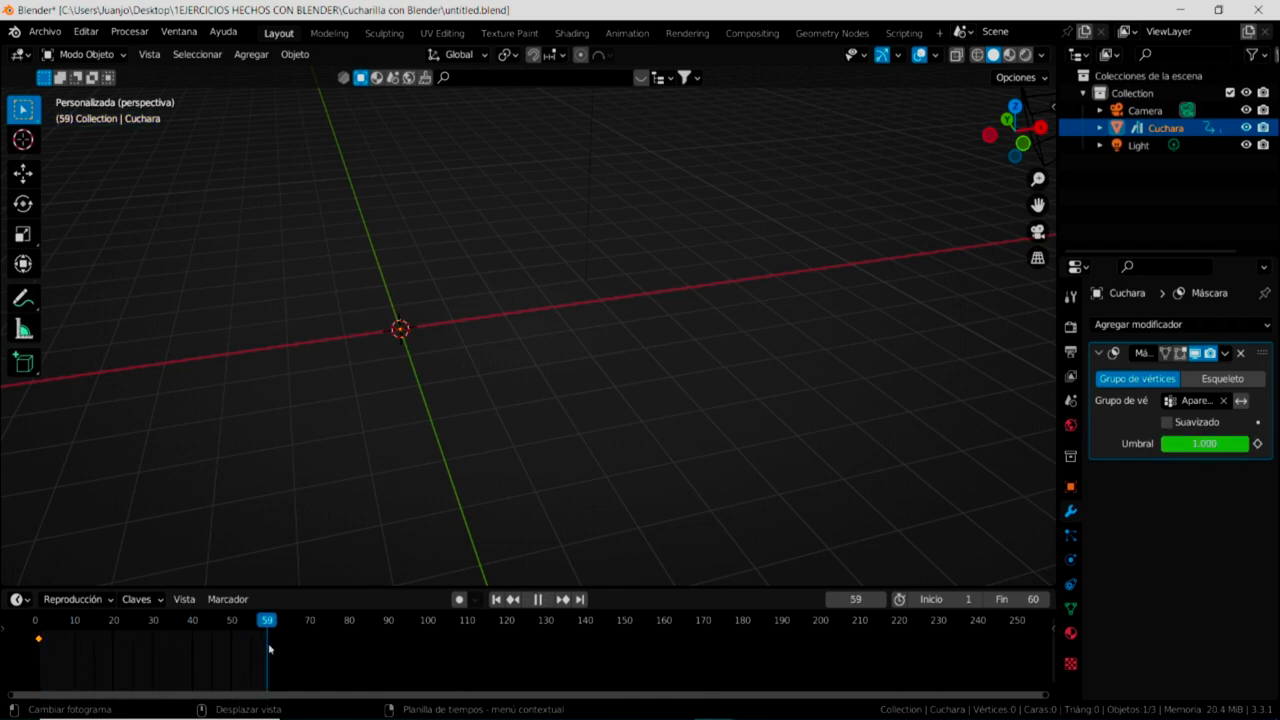
key("space")
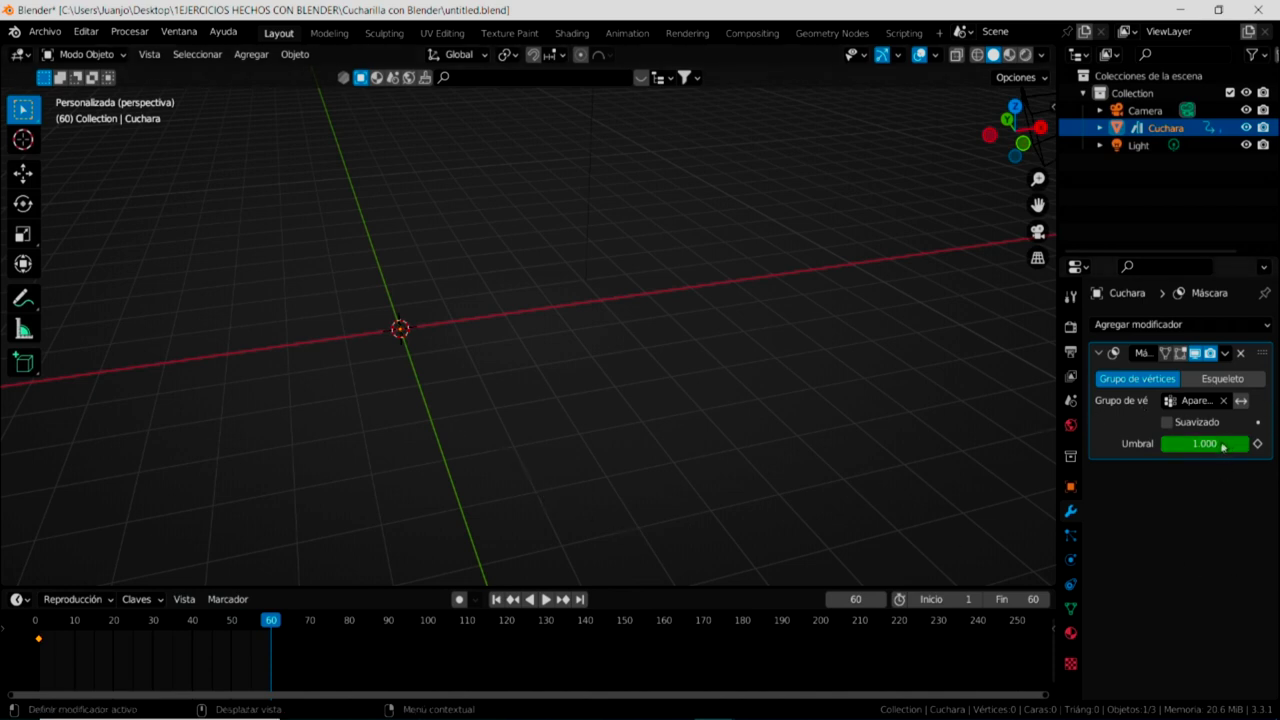
left_click_drag(1237, 447, 1165, 444)
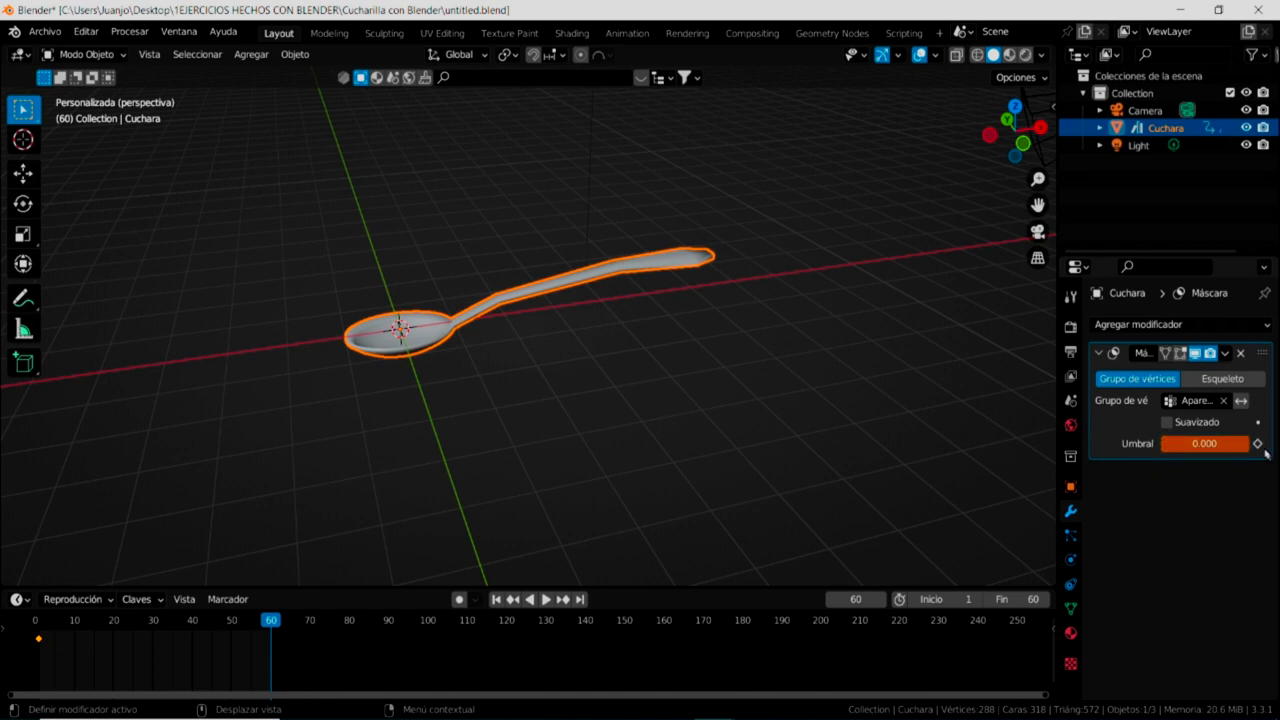
left_click(1257, 444)
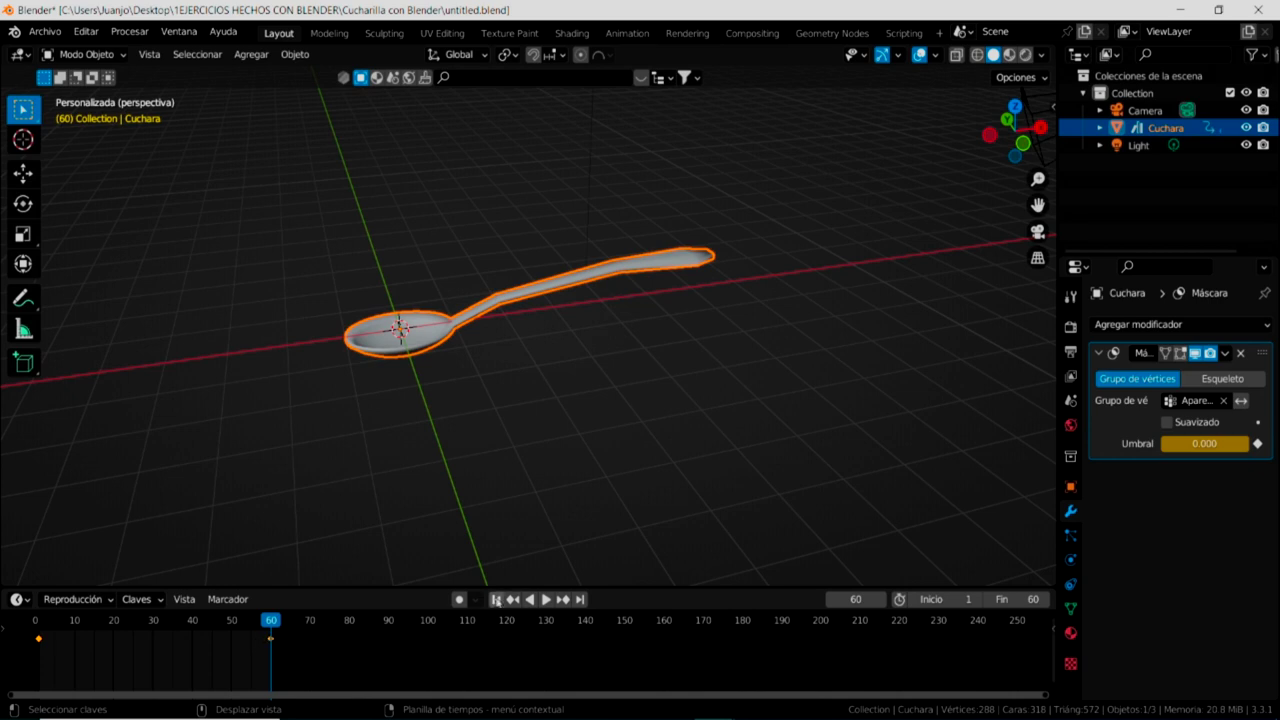
Step: Return to frame 1 and play the spoon's appearance animation in solid shading
left_click(495, 600)
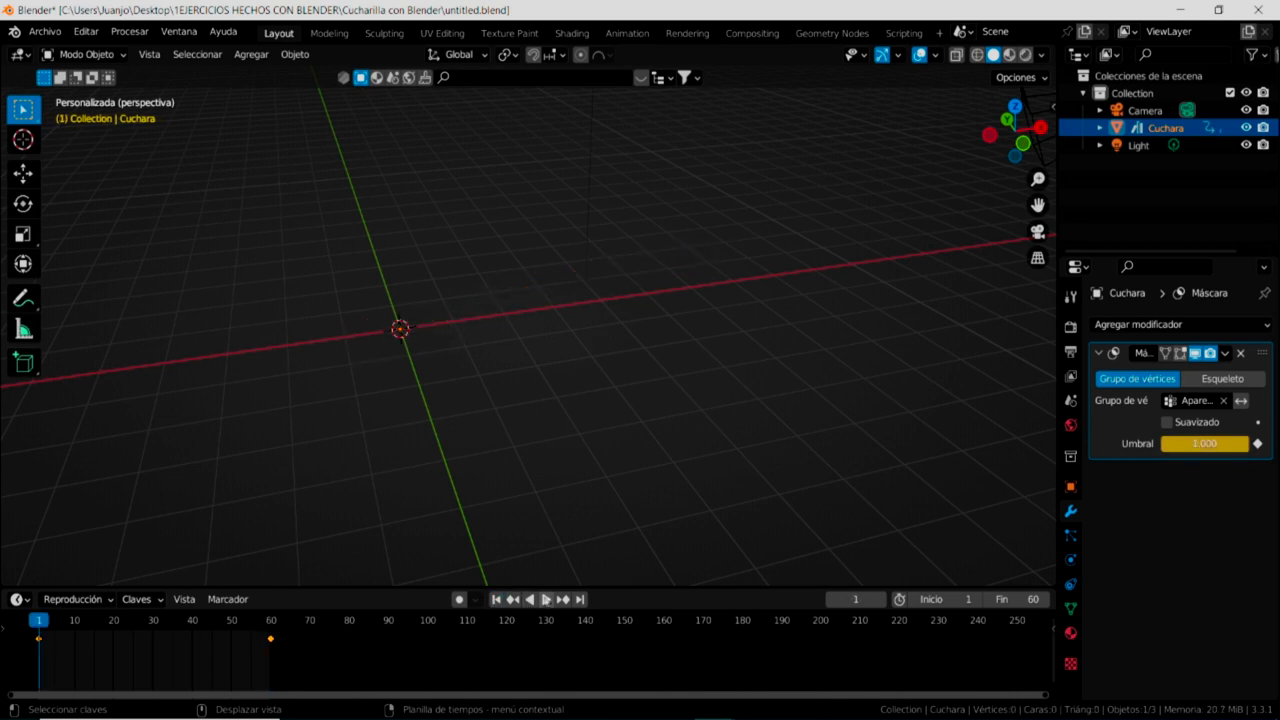
left_click(545, 600)
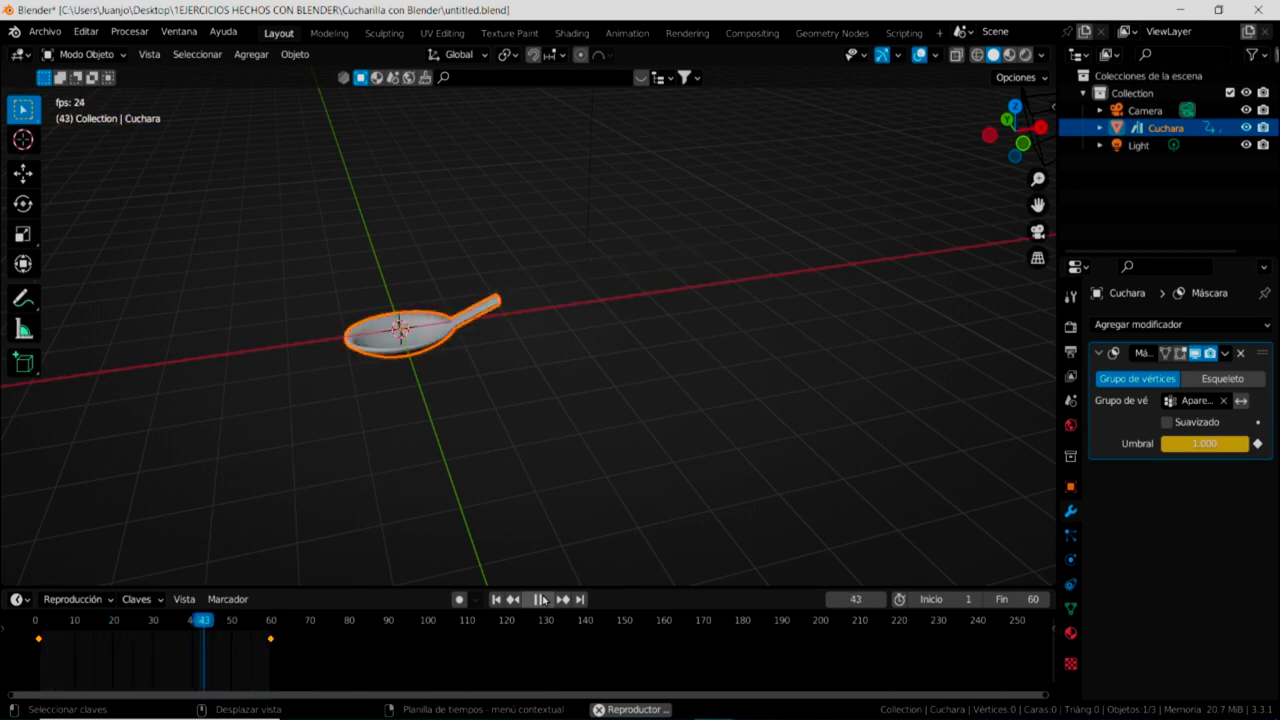
left_click(538, 600)
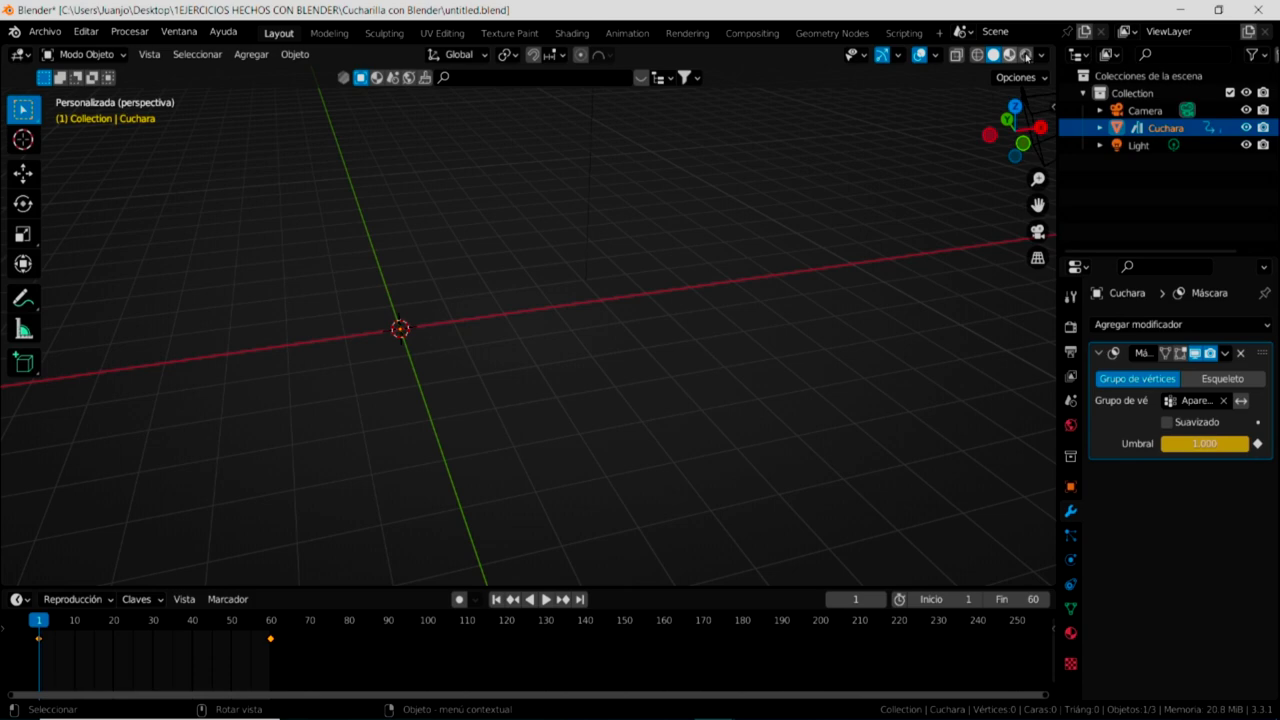
Step: Try Rendered viewport shading and settle on Material Preview for the spoon scene
left_click(1025, 56)
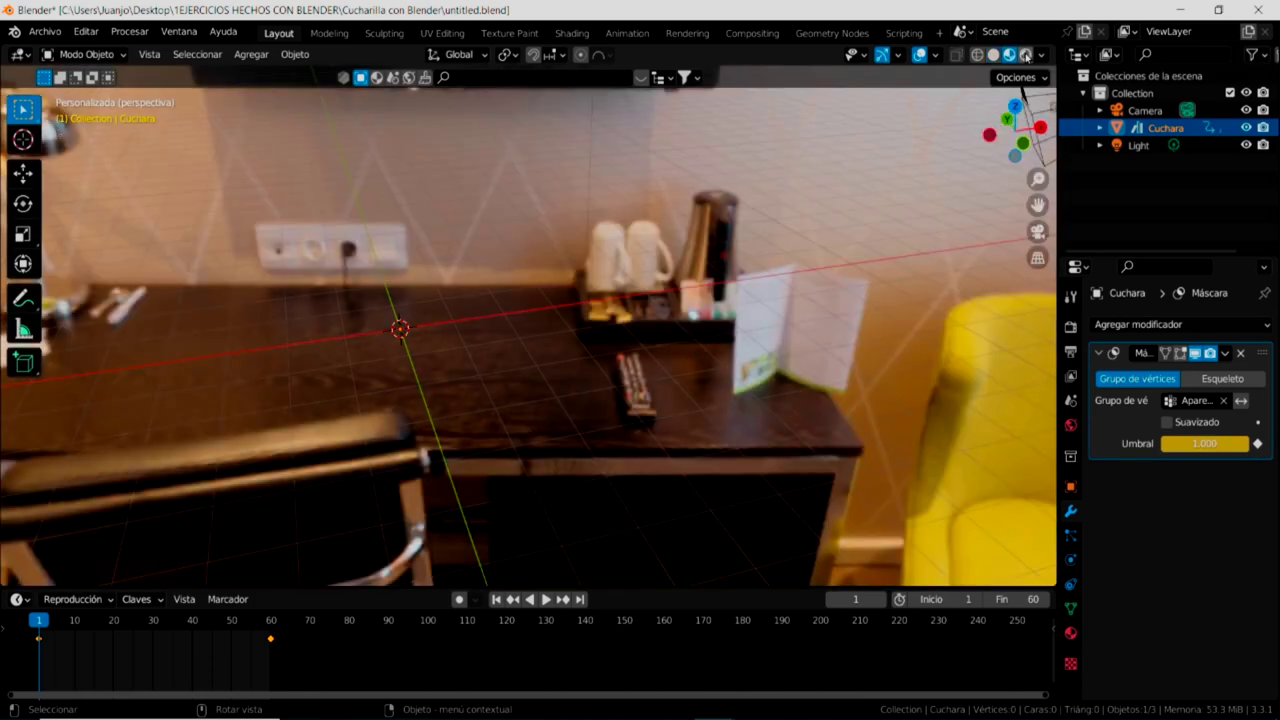
left_click(1025, 56)
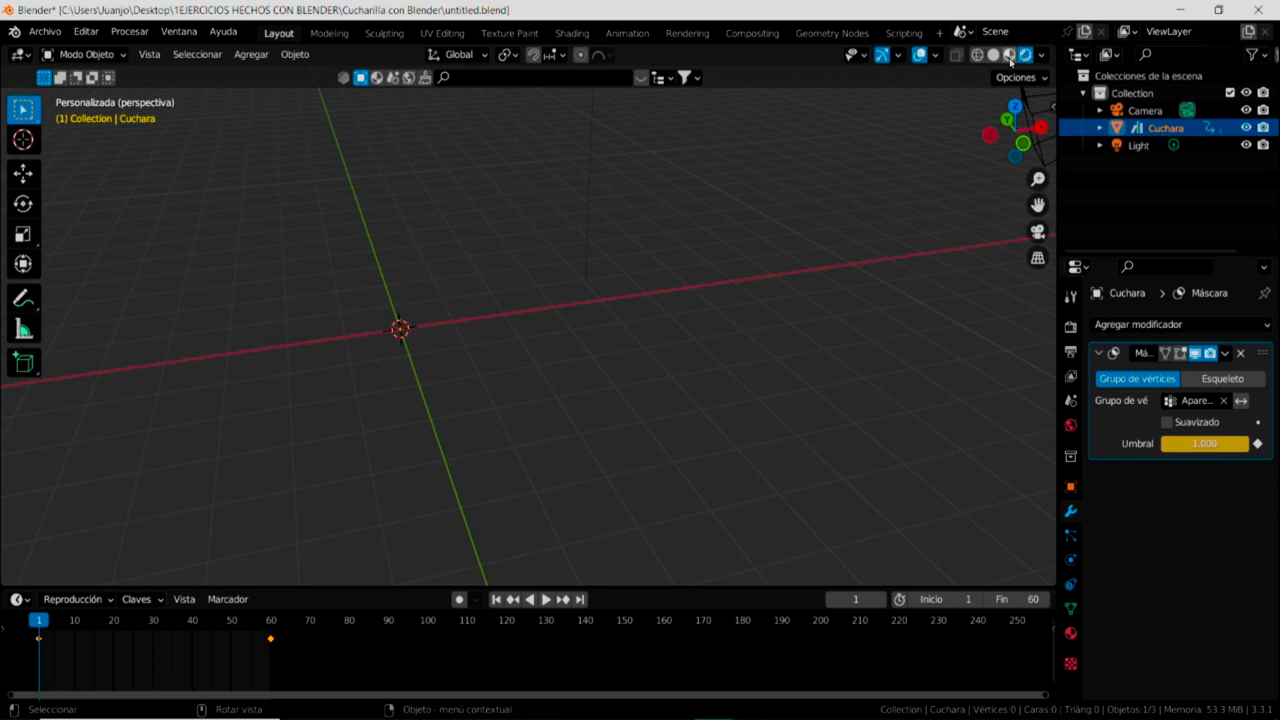
left_click(1009, 55)
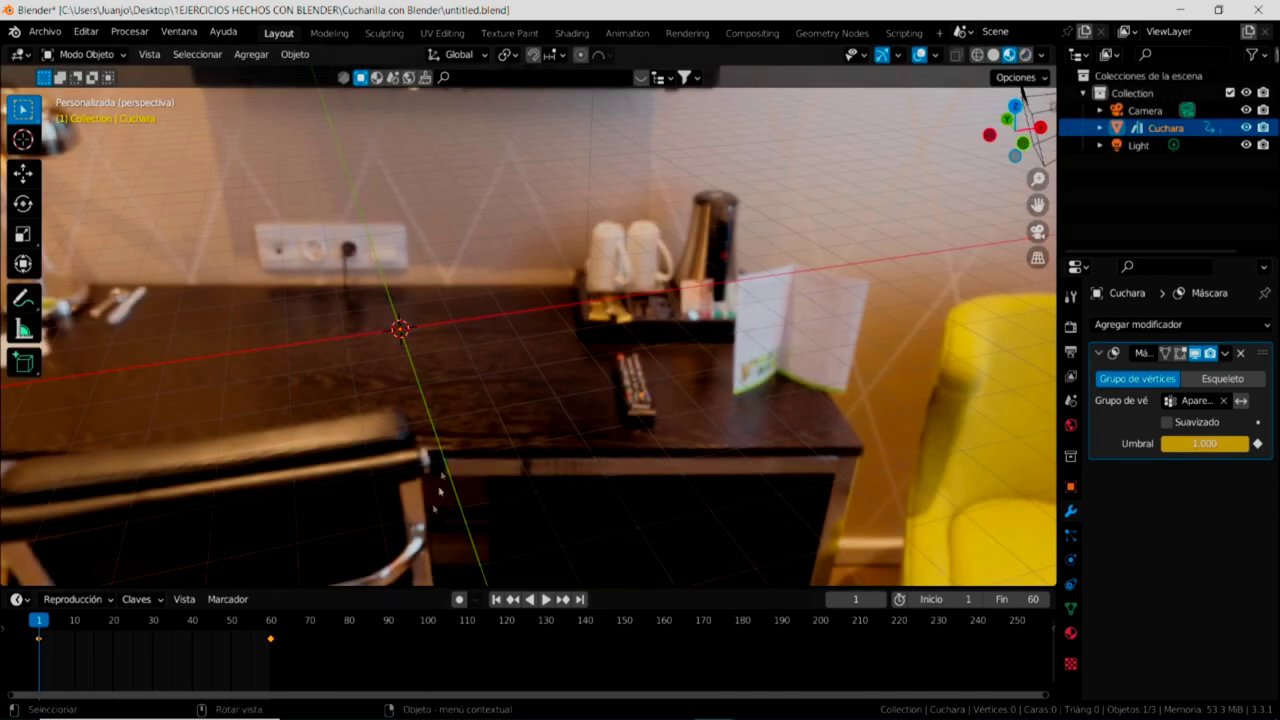
Step: Play the spoon animation in Material Preview and return to frame 1
left_click(546, 600)
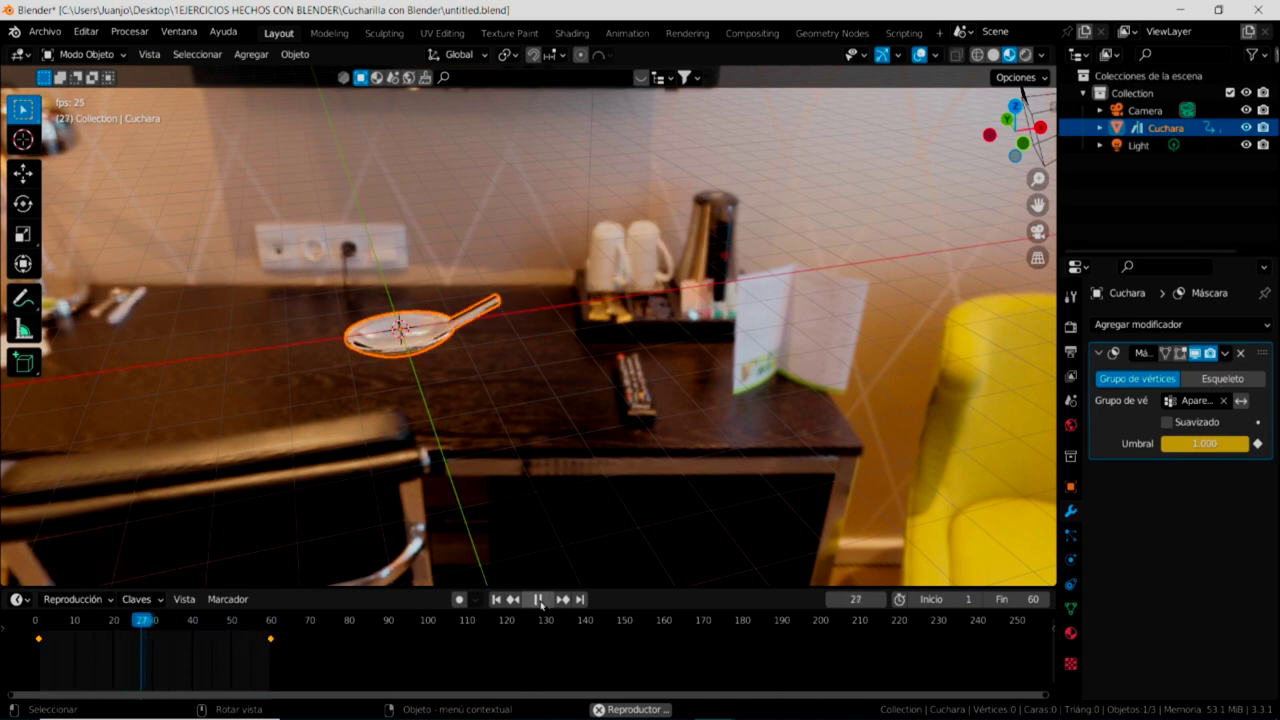
left_click(539, 600)
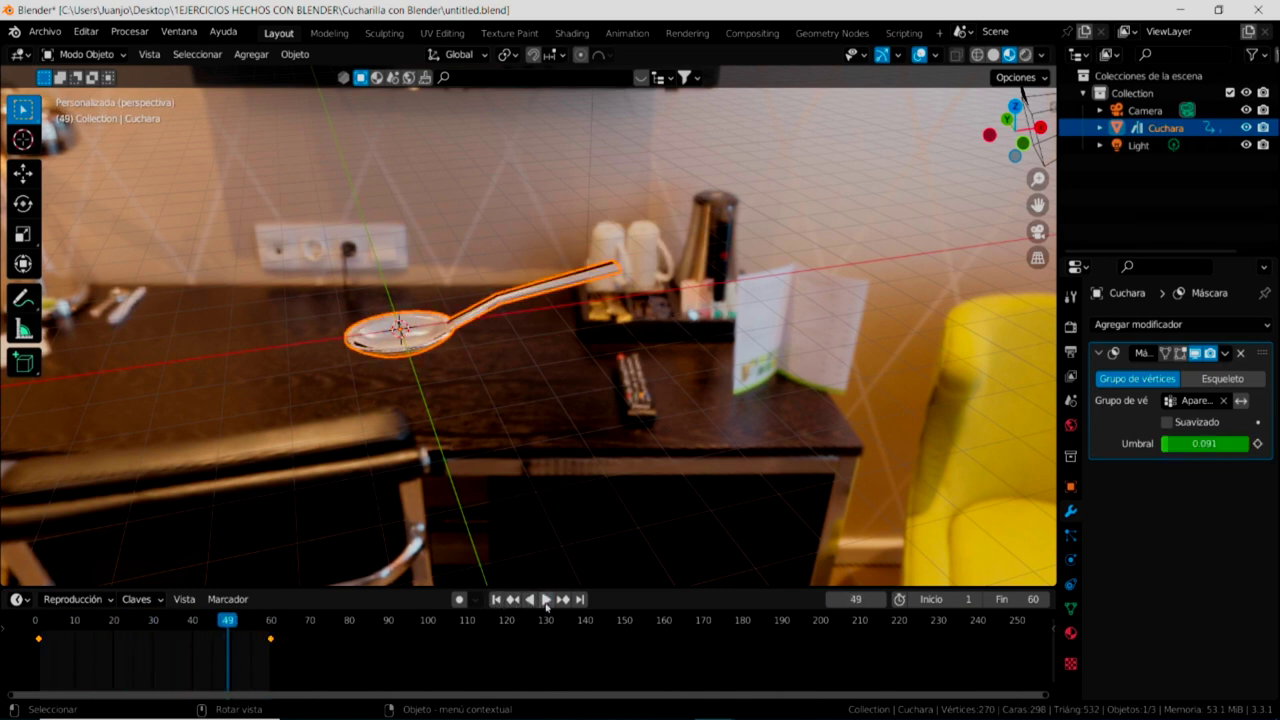
left_click(546, 599)
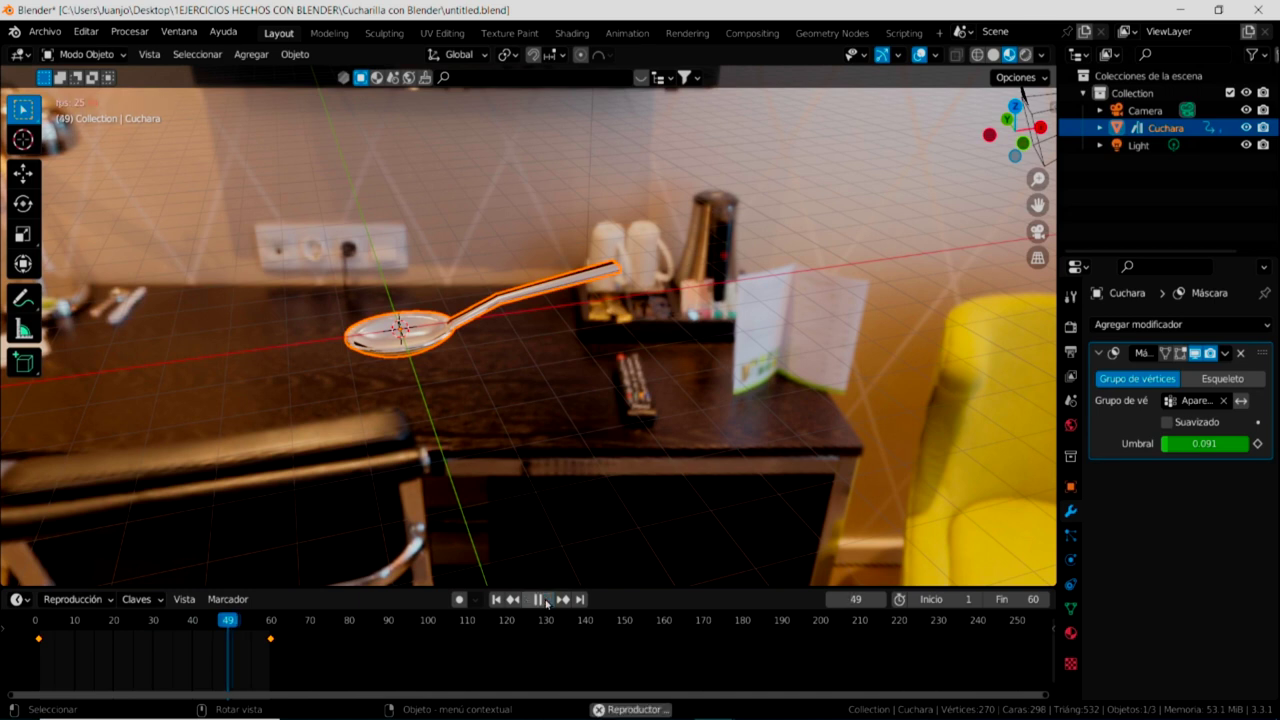
left_click(546, 599)
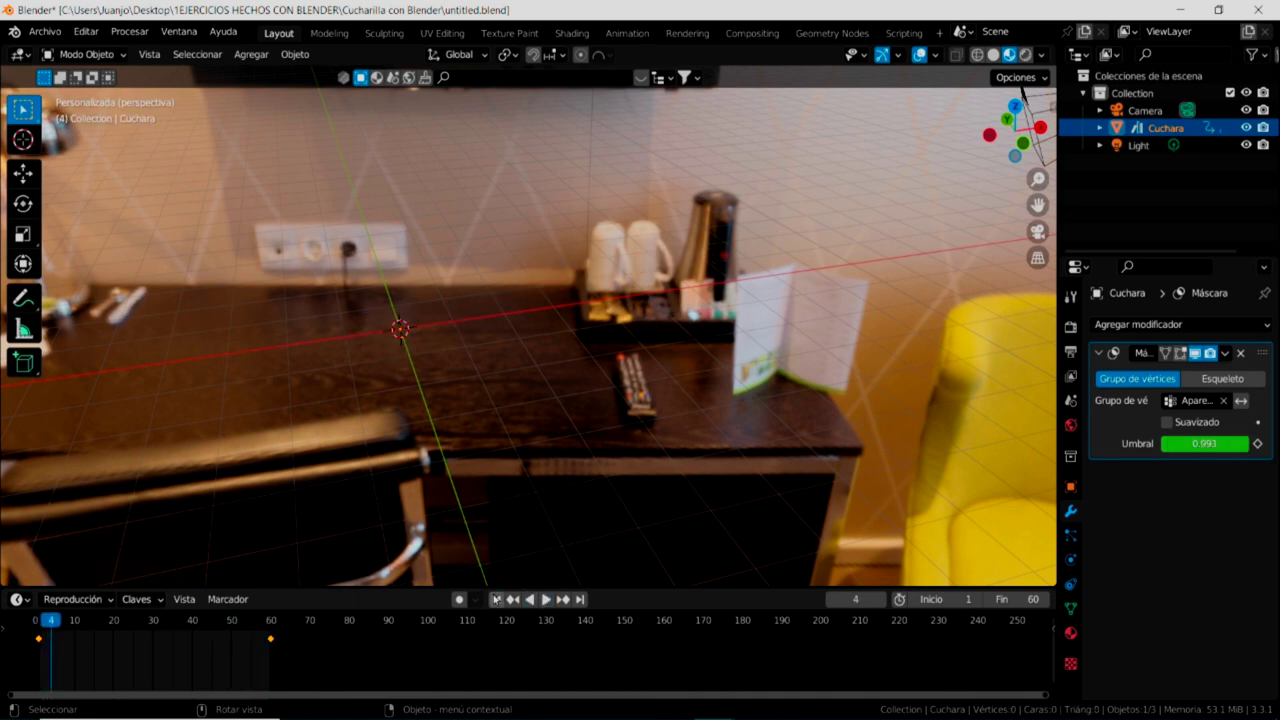
left_click(496, 599)
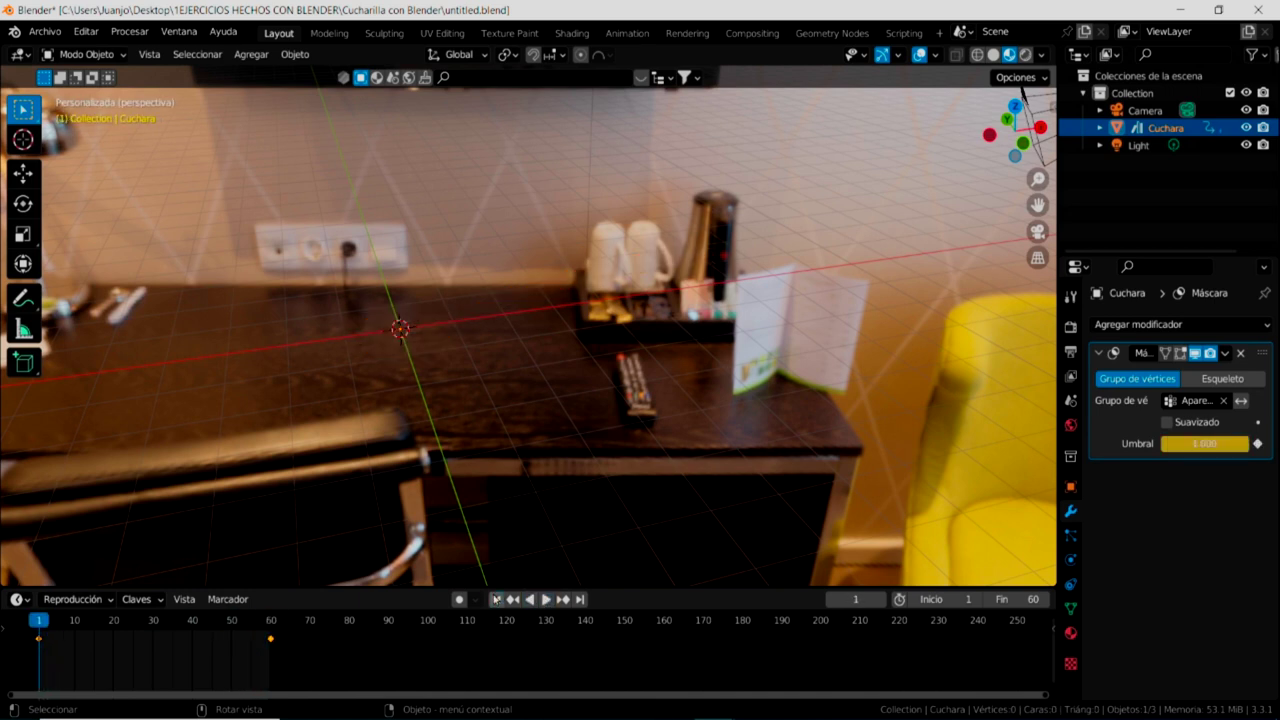
Step: Check the spoon at its last keyframe, replay the animation and scrub the timeline from the start to frame 60
left_click(563, 599)
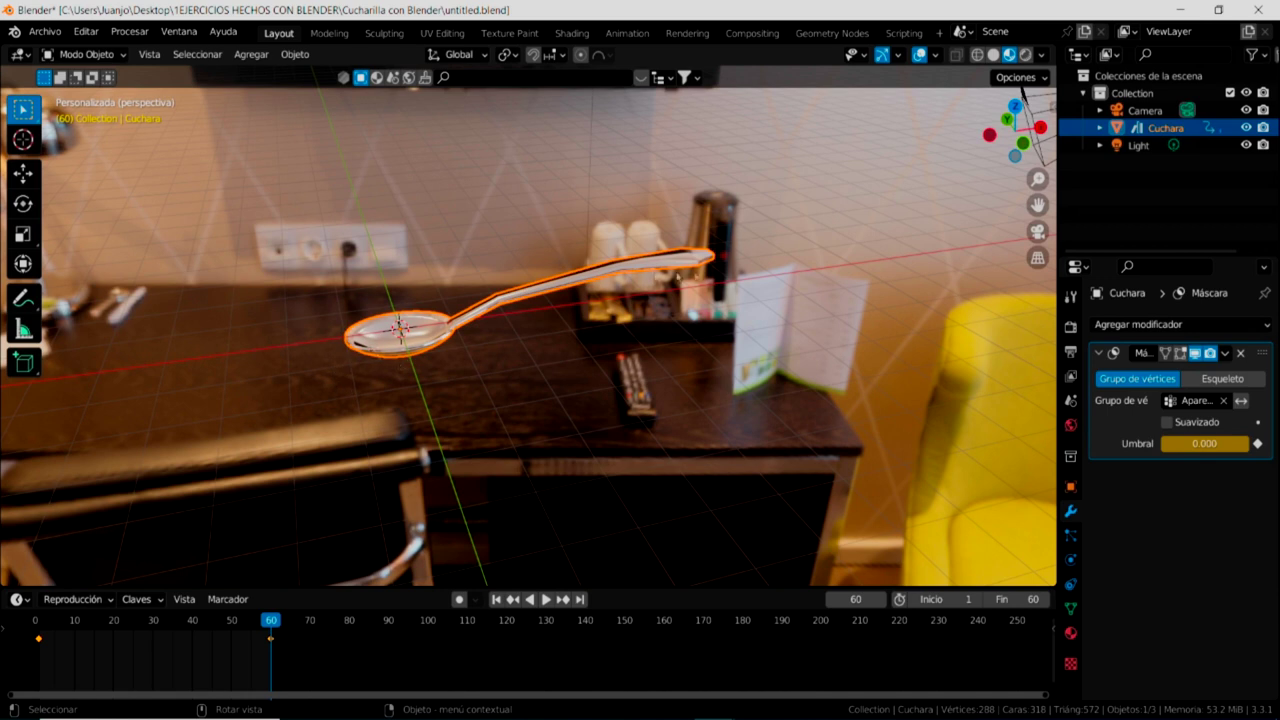
key("space")
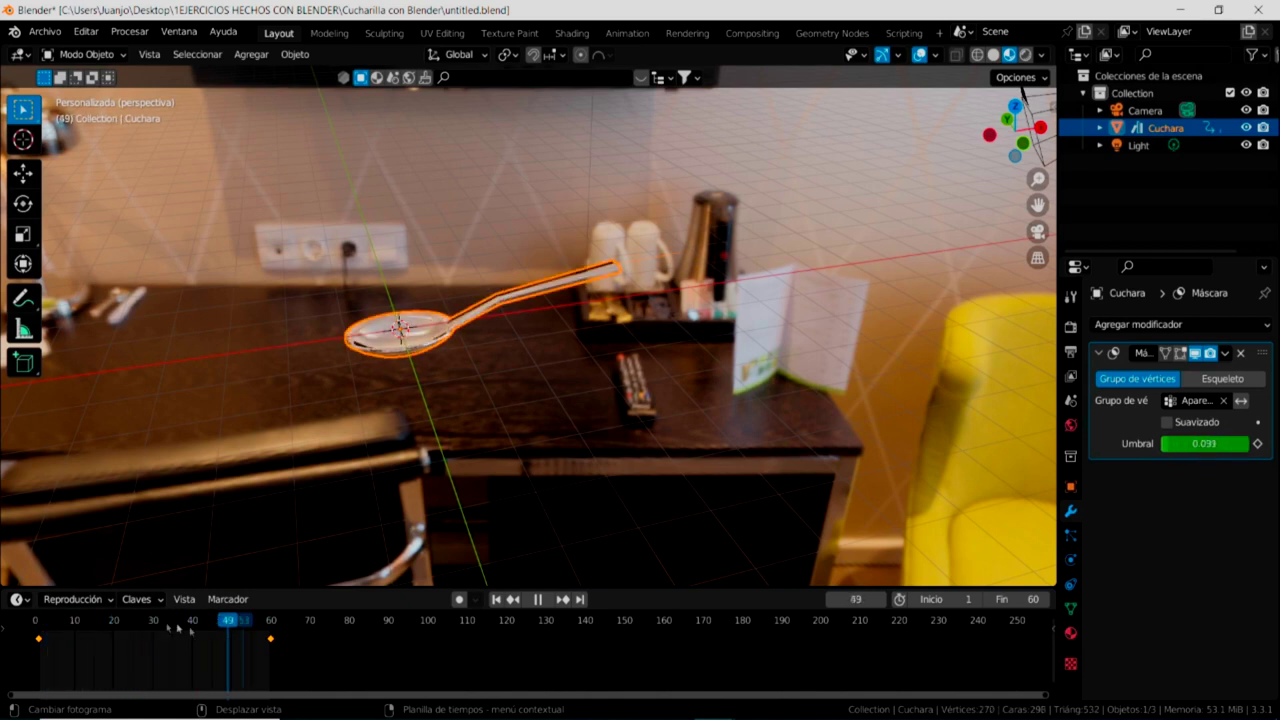
left_click(17, 618)
left_click_drag(17, 618, 272, 637)
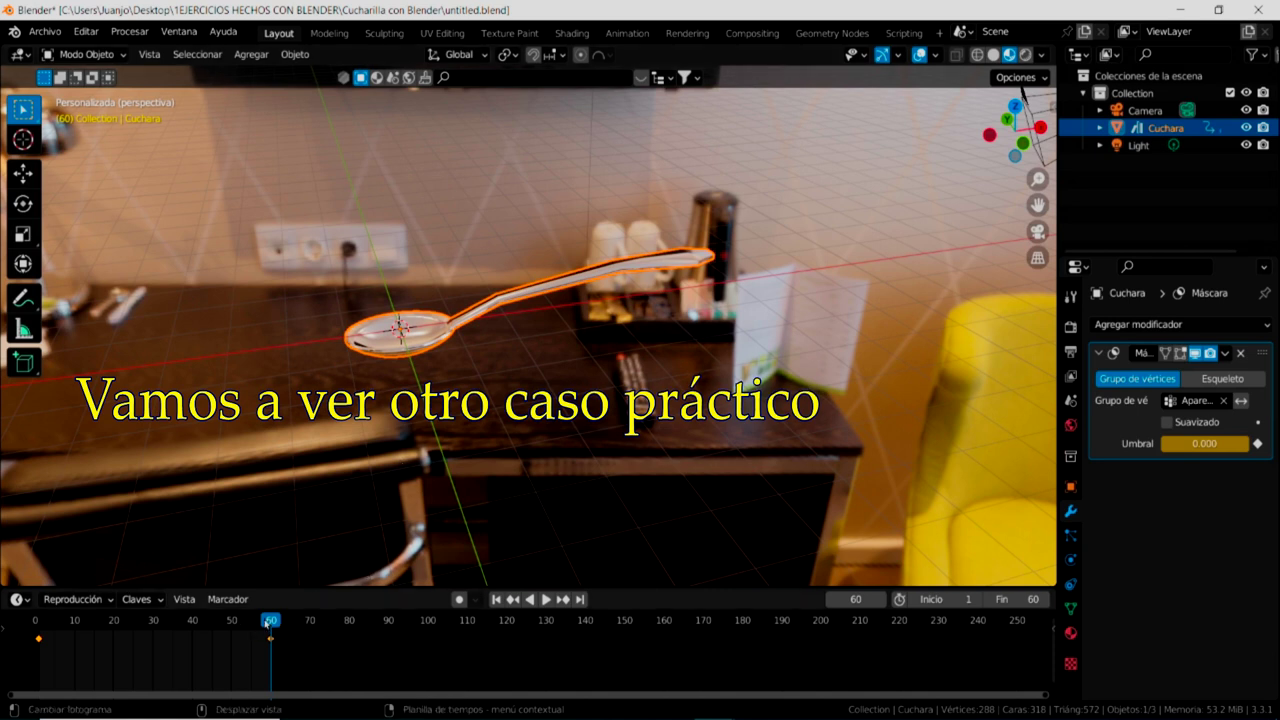
left_click_drag(268, 625, 272, 676)
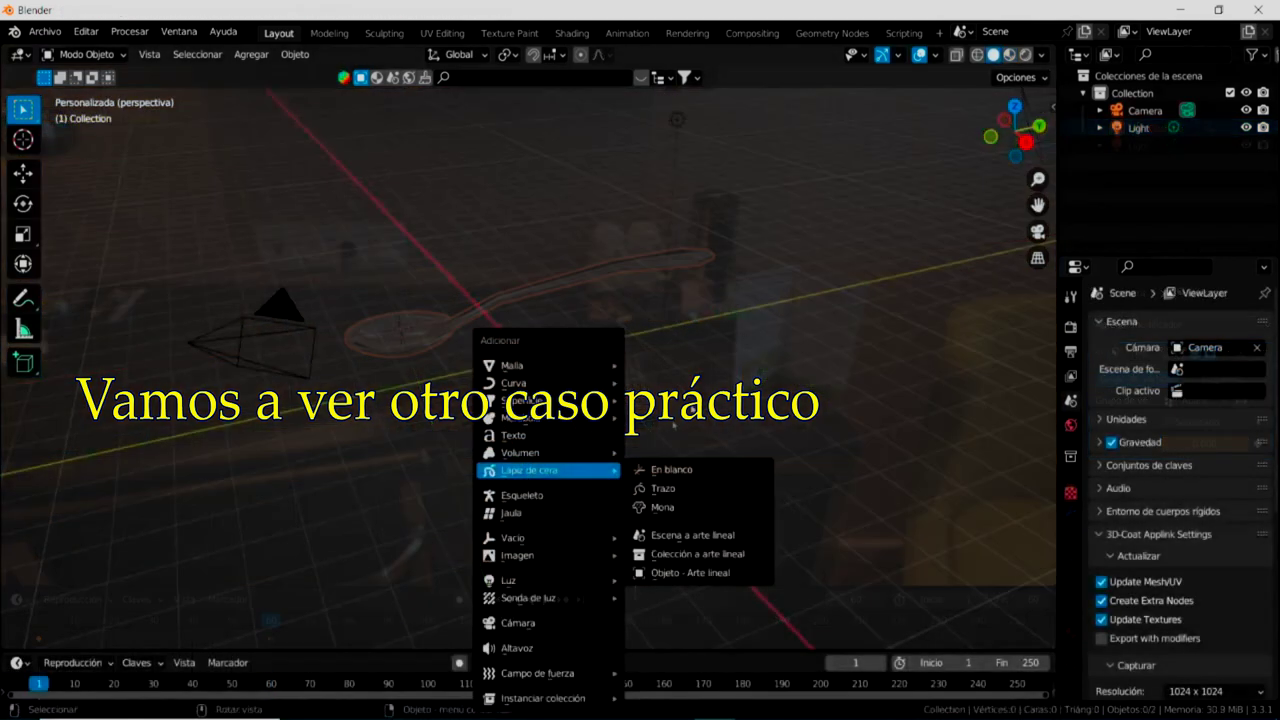
Step: In the new empty scene, show the online asset bar and search its models for structure
key("Escape")
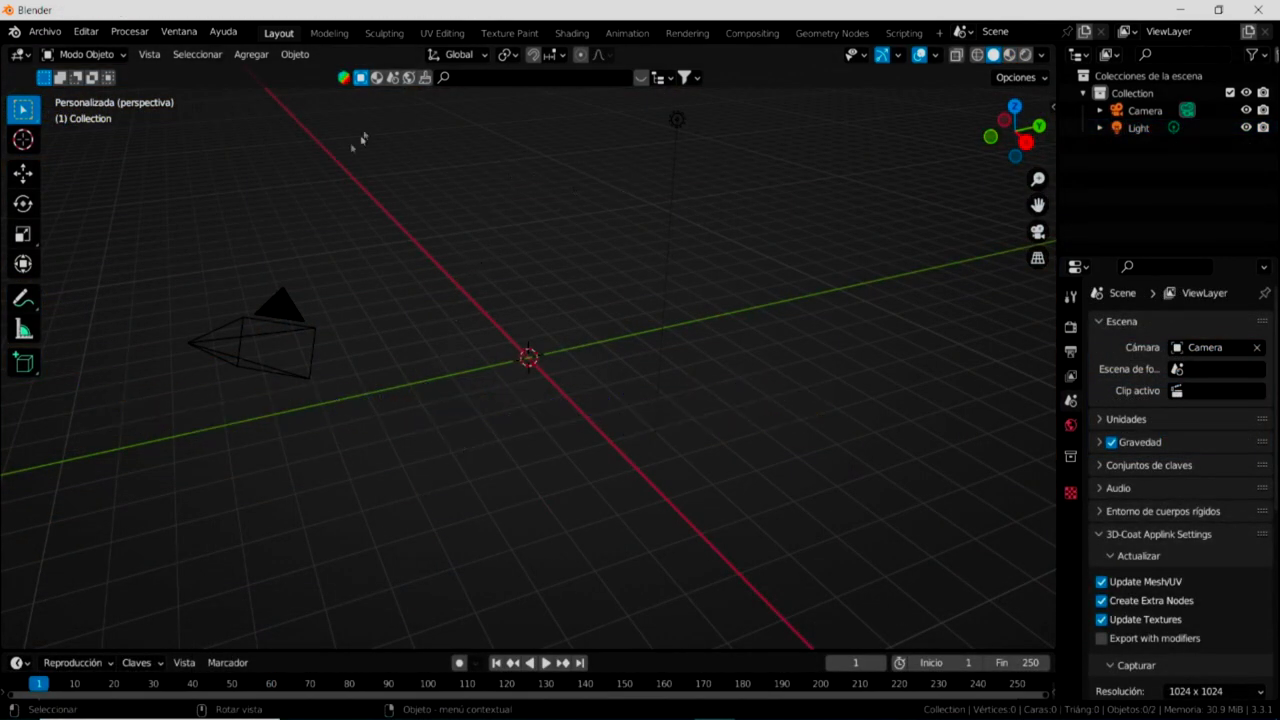
left_click(640, 79)
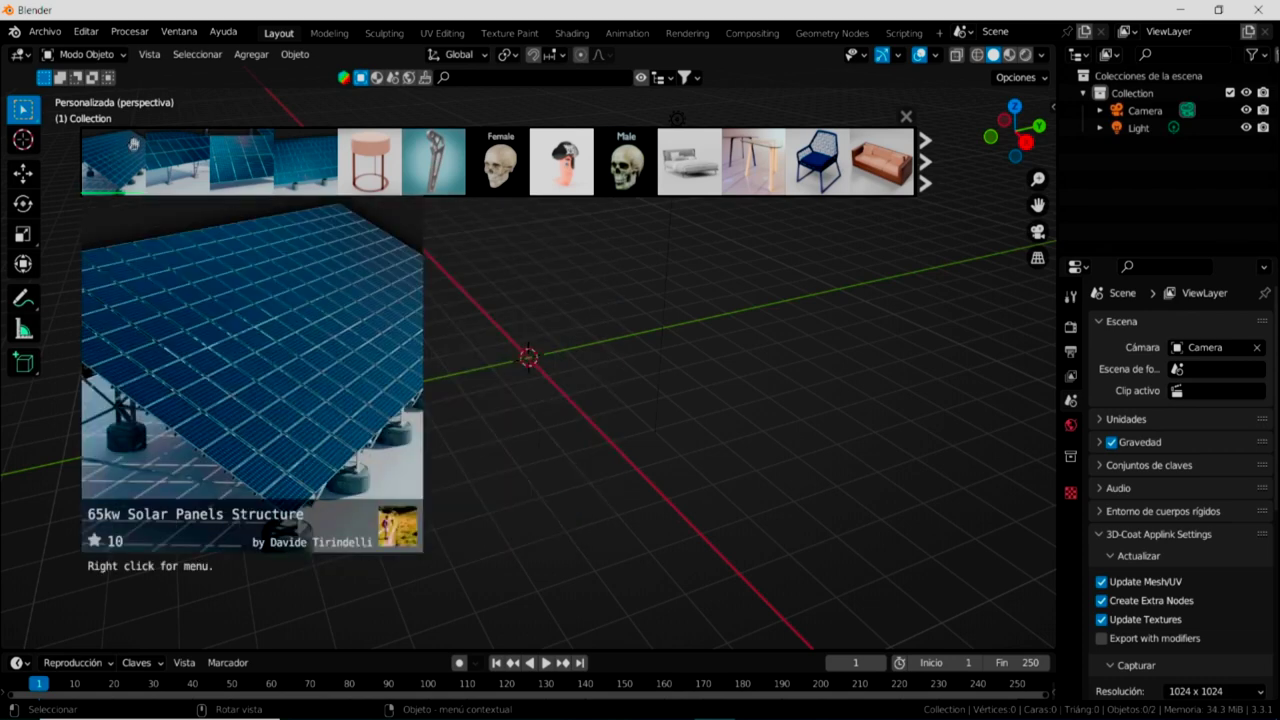
mouse_move(568, 140)
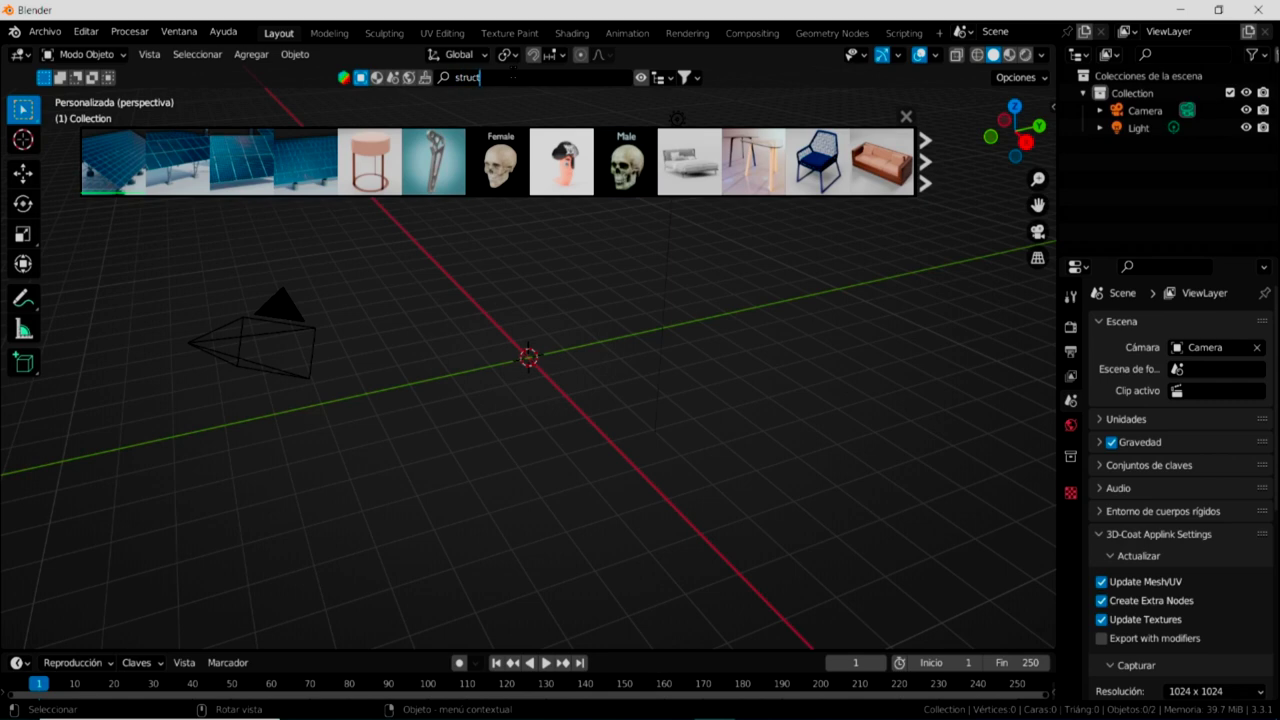
key("Return")
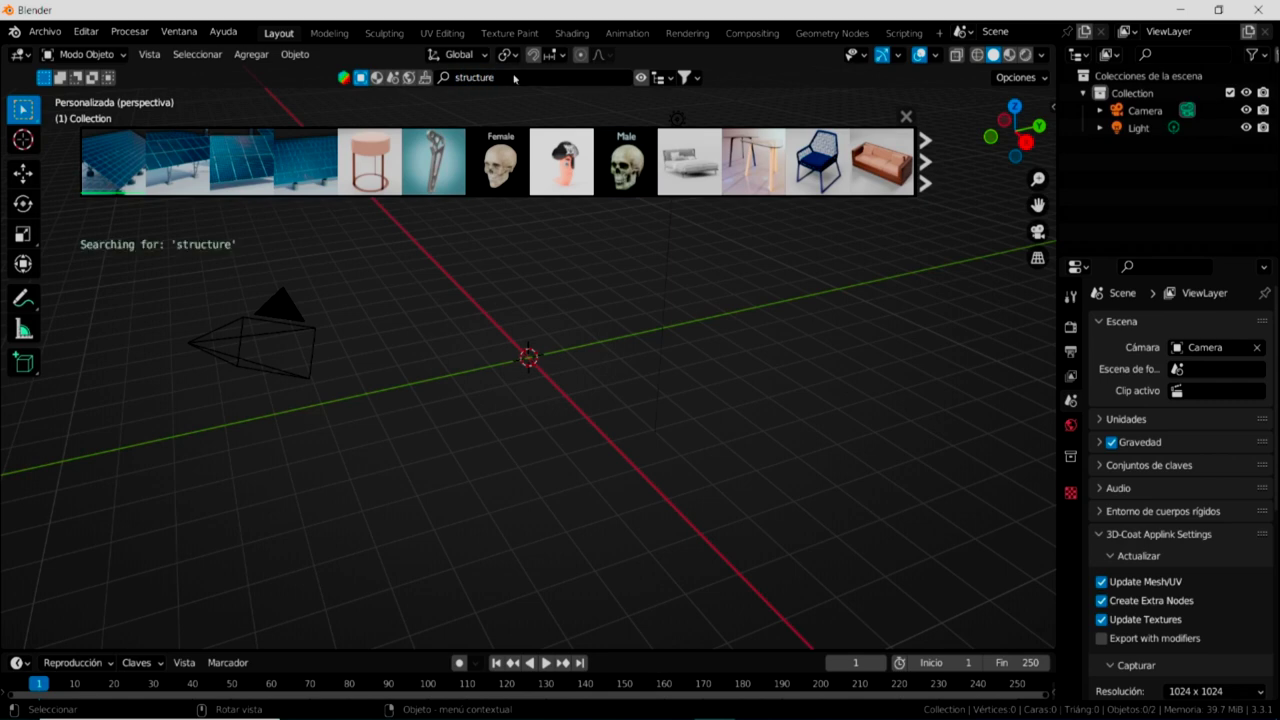
mouse_move(328, 152)
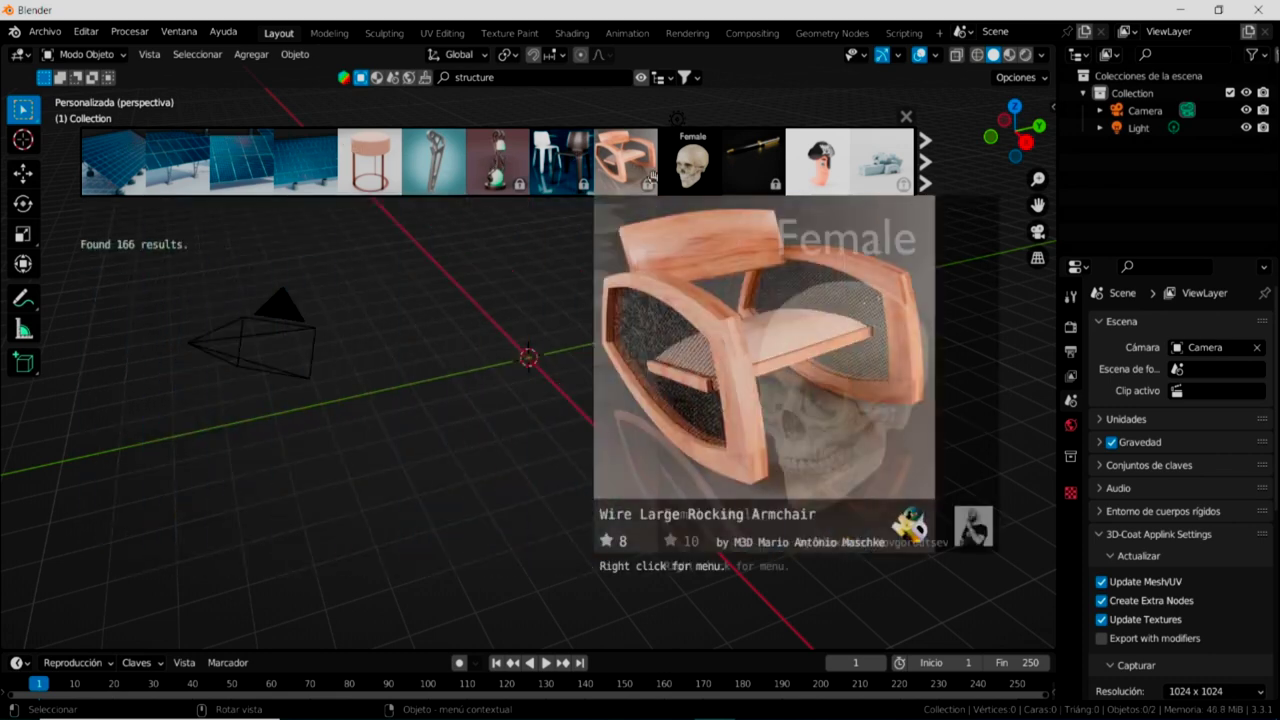
Step: Browse the search results and place the Arched hangar model near the scene's origin
left_click(921, 178)
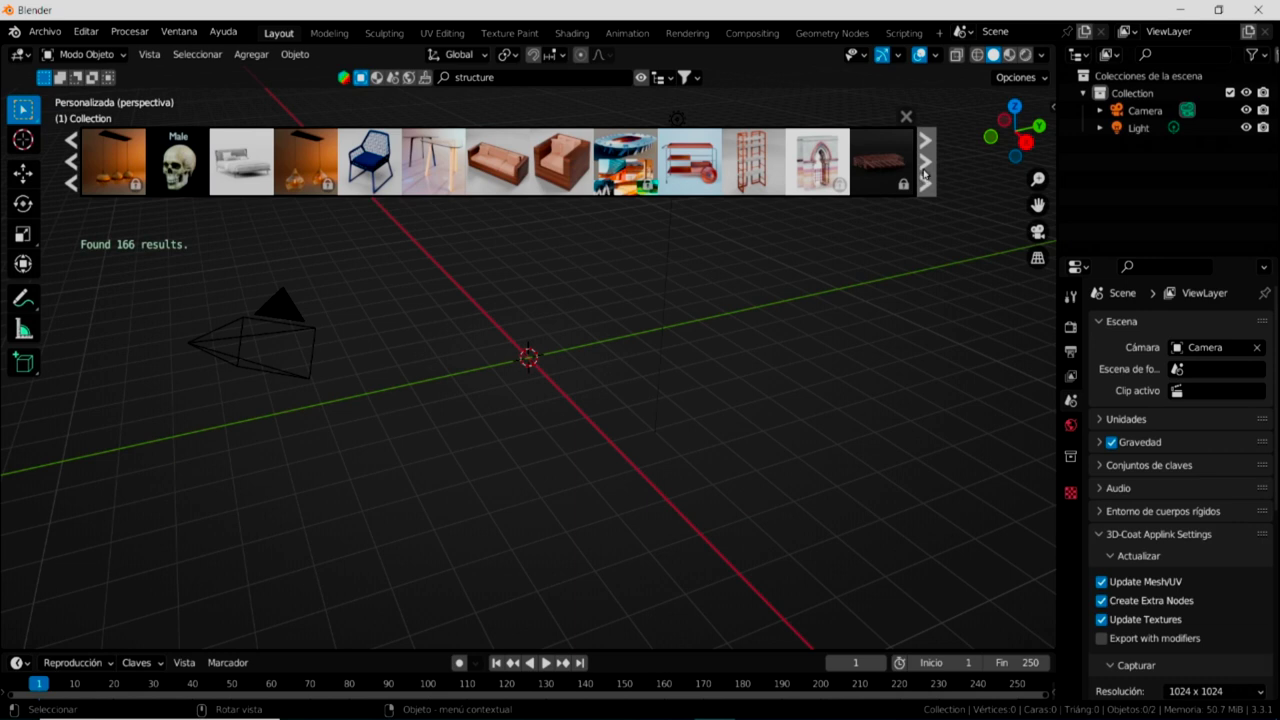
left_click(924, 176)
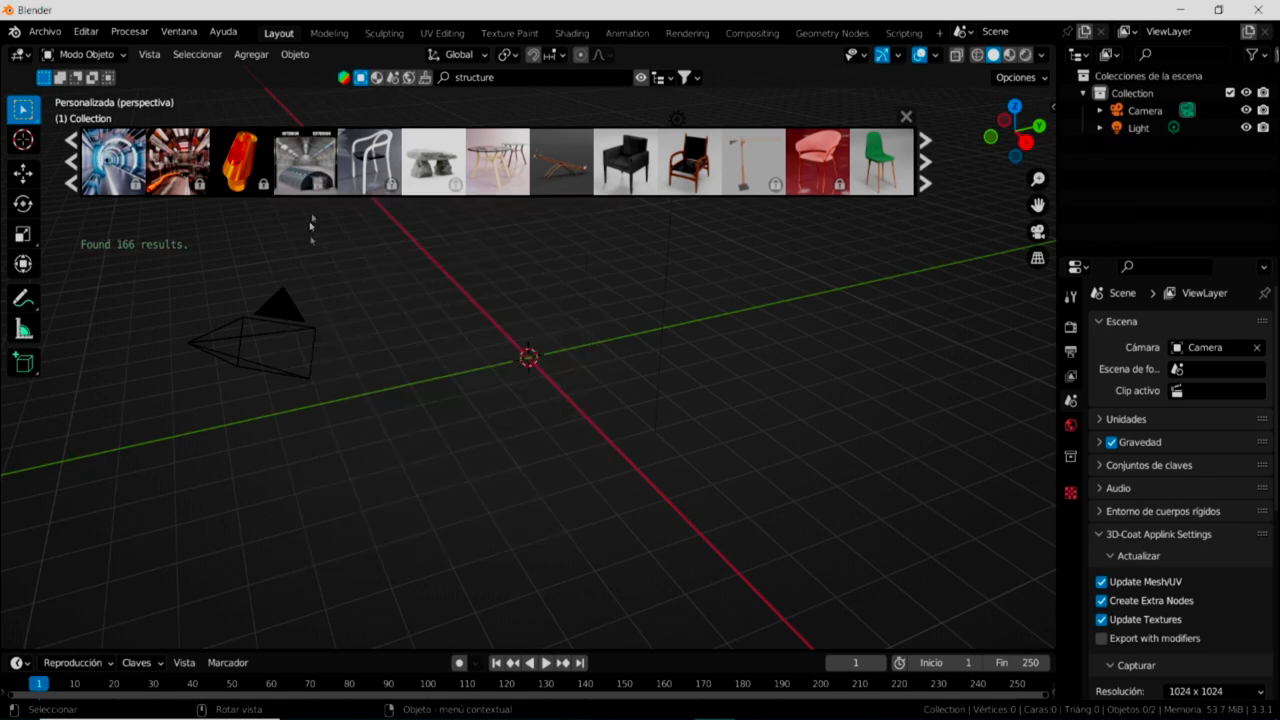
left_click_drag(305, 175, 509, 330)
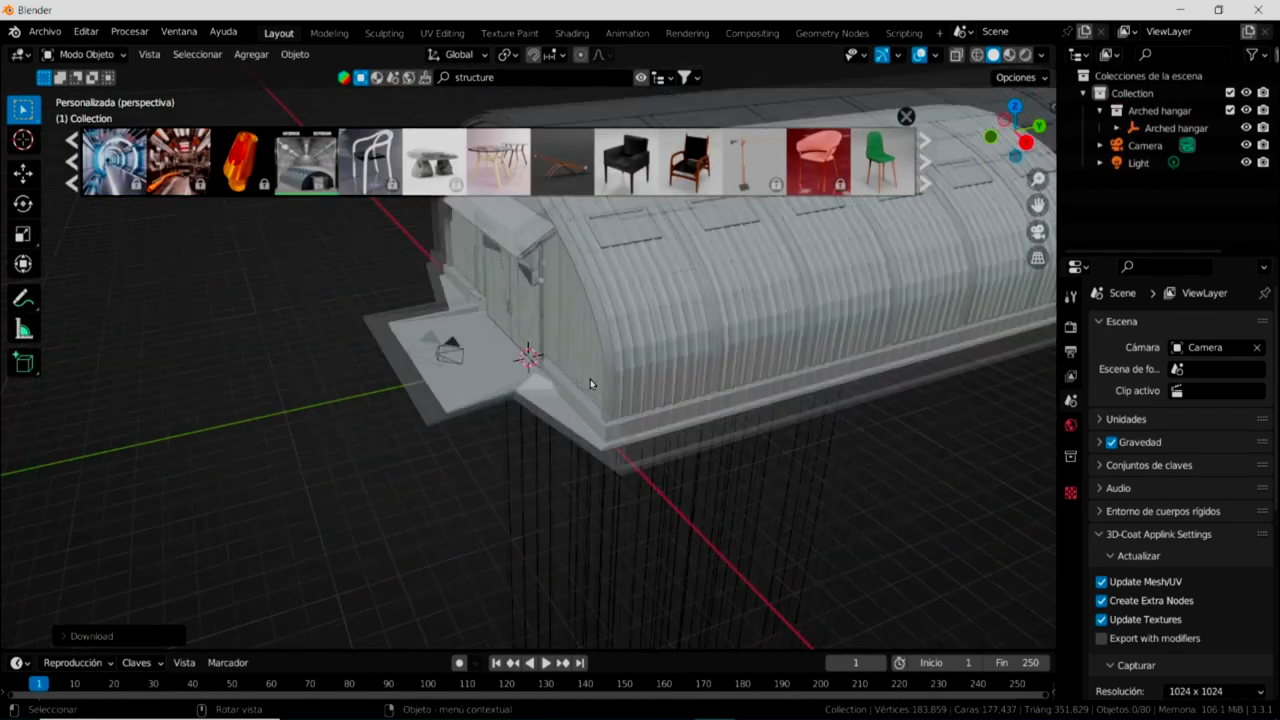
middle_click_drag(766, 451, 671, 521)
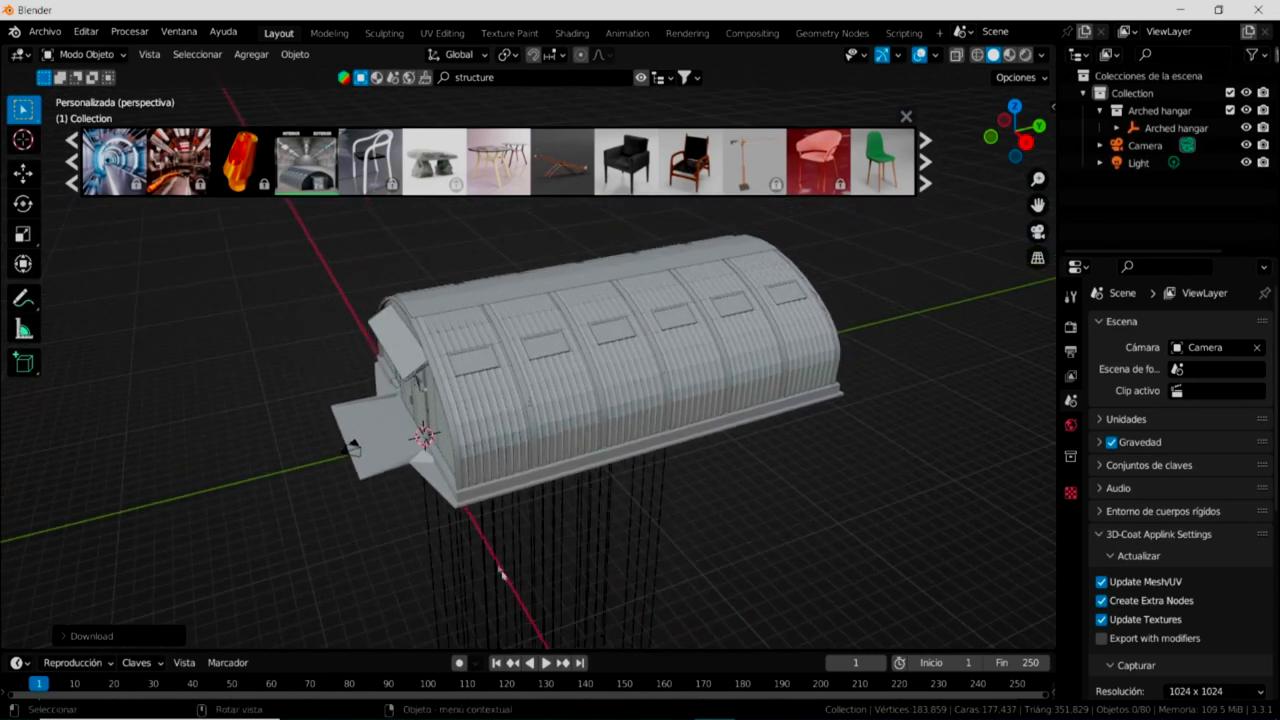
Step: Select the hangar's roof, then hide the asset bar and make the Timeline area taller
left_click(546, 414)
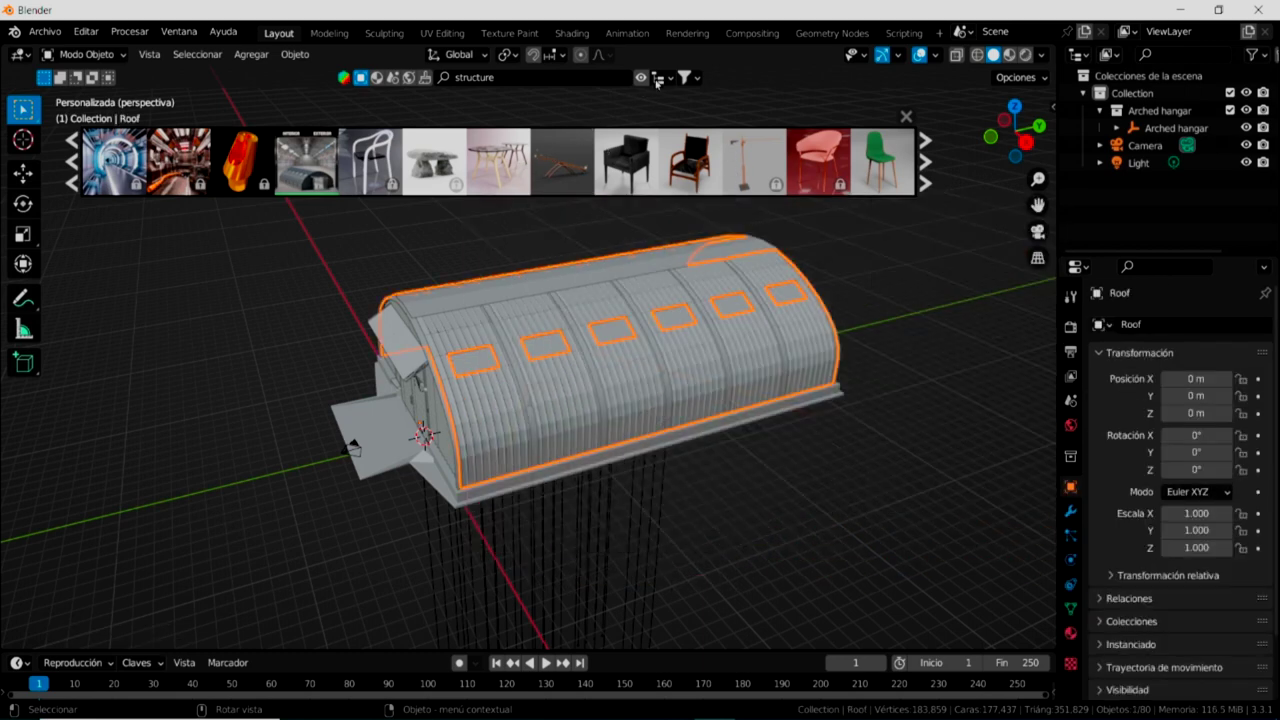
left_click(640, 78)
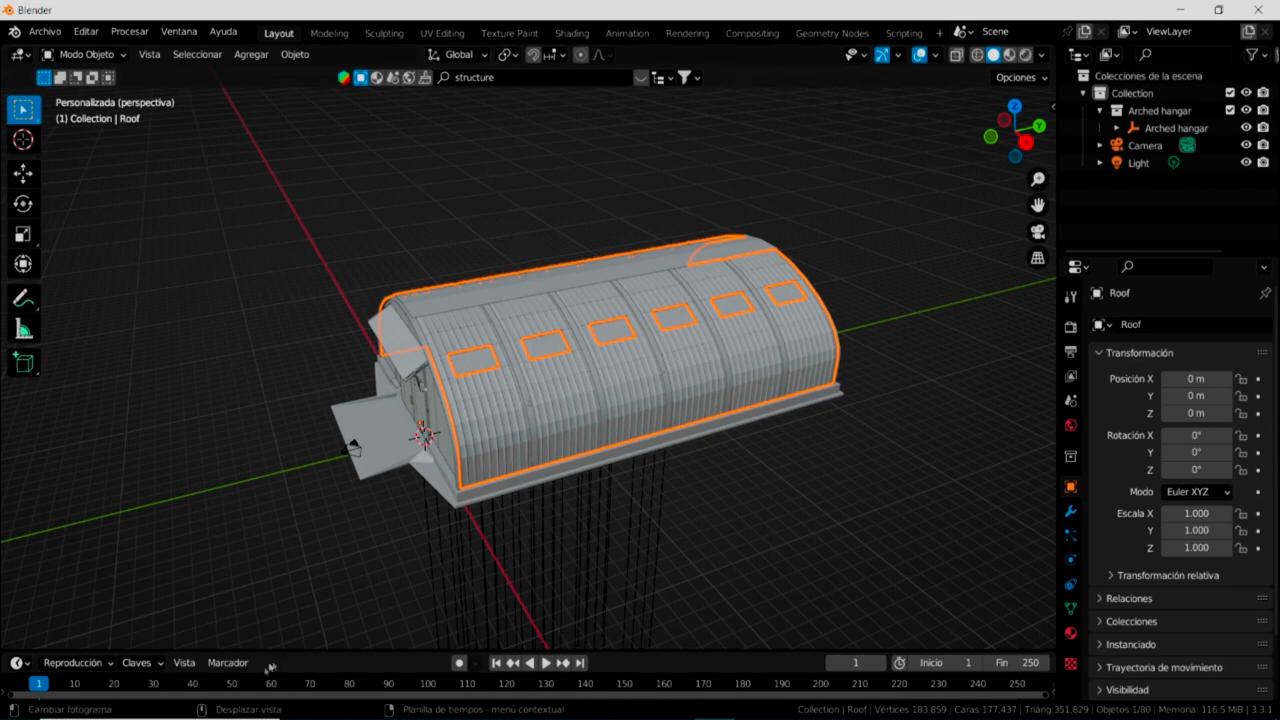
left_click_drag(278, 650, 278, 579)
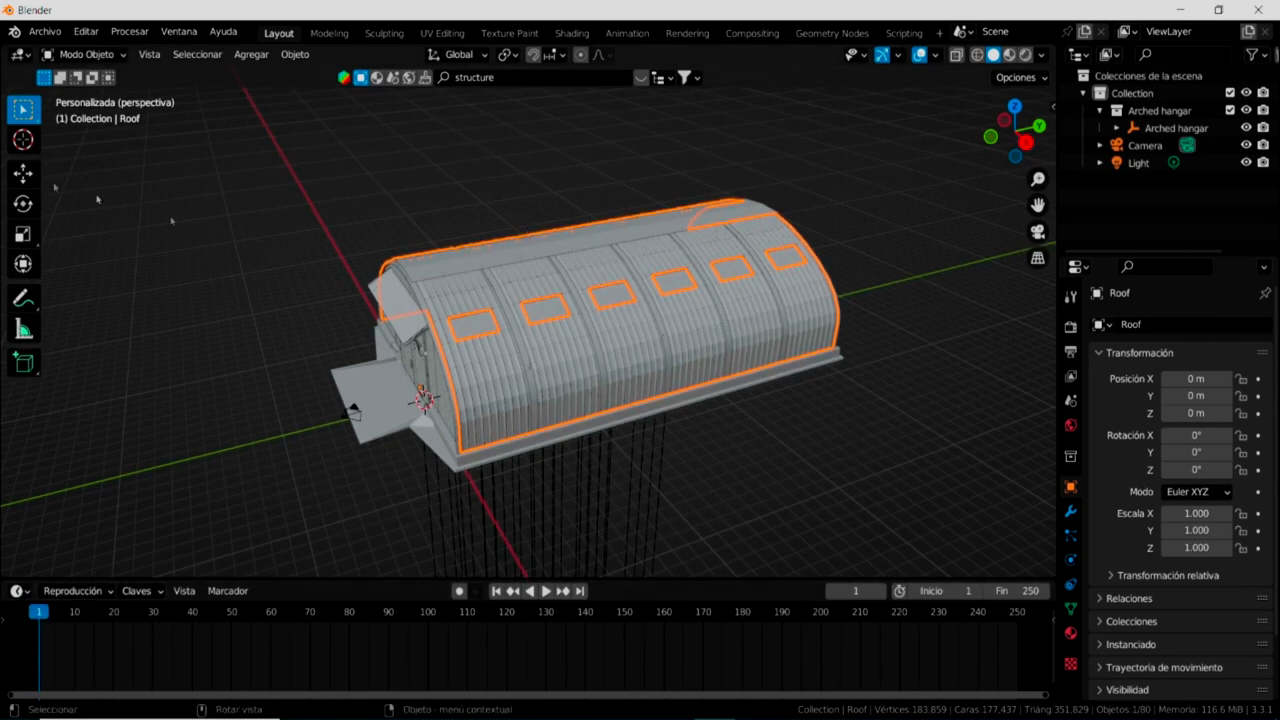
Step: Move the hangar's Roof object straight up along Z to a position of about 13.2 m
left_click(23, 173)
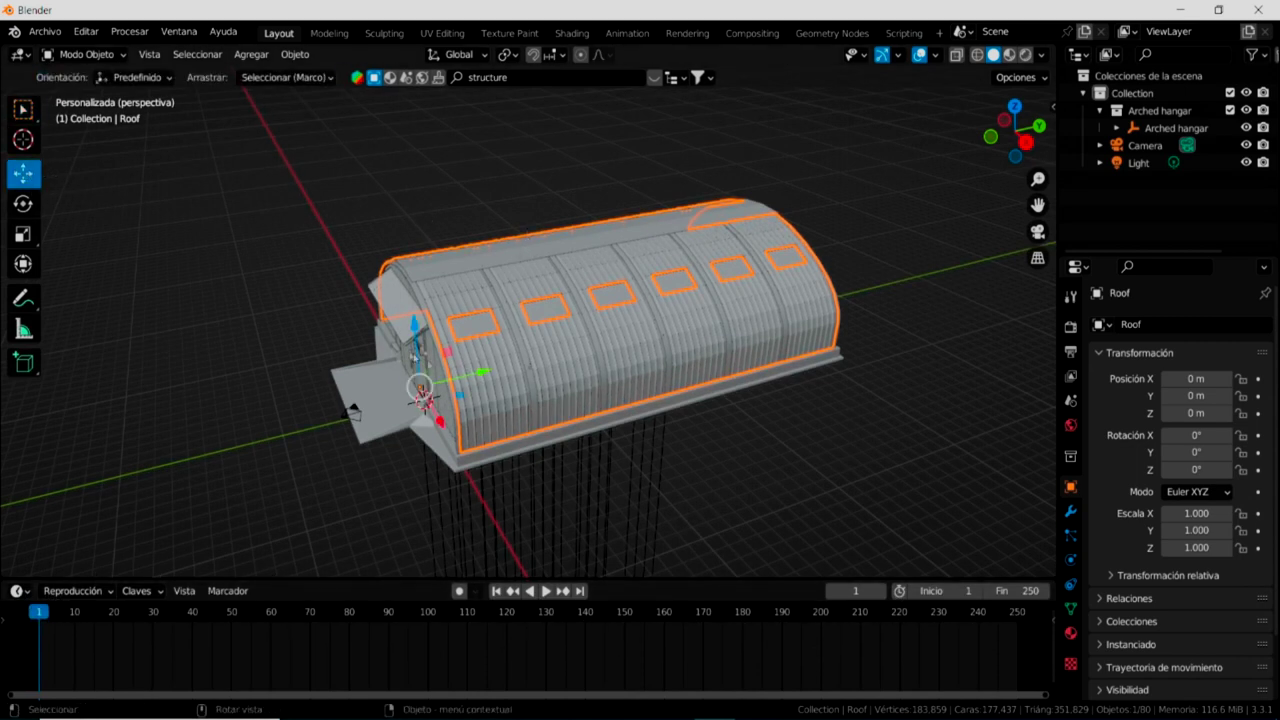
left_click_drag(416, 340, 412, 138)
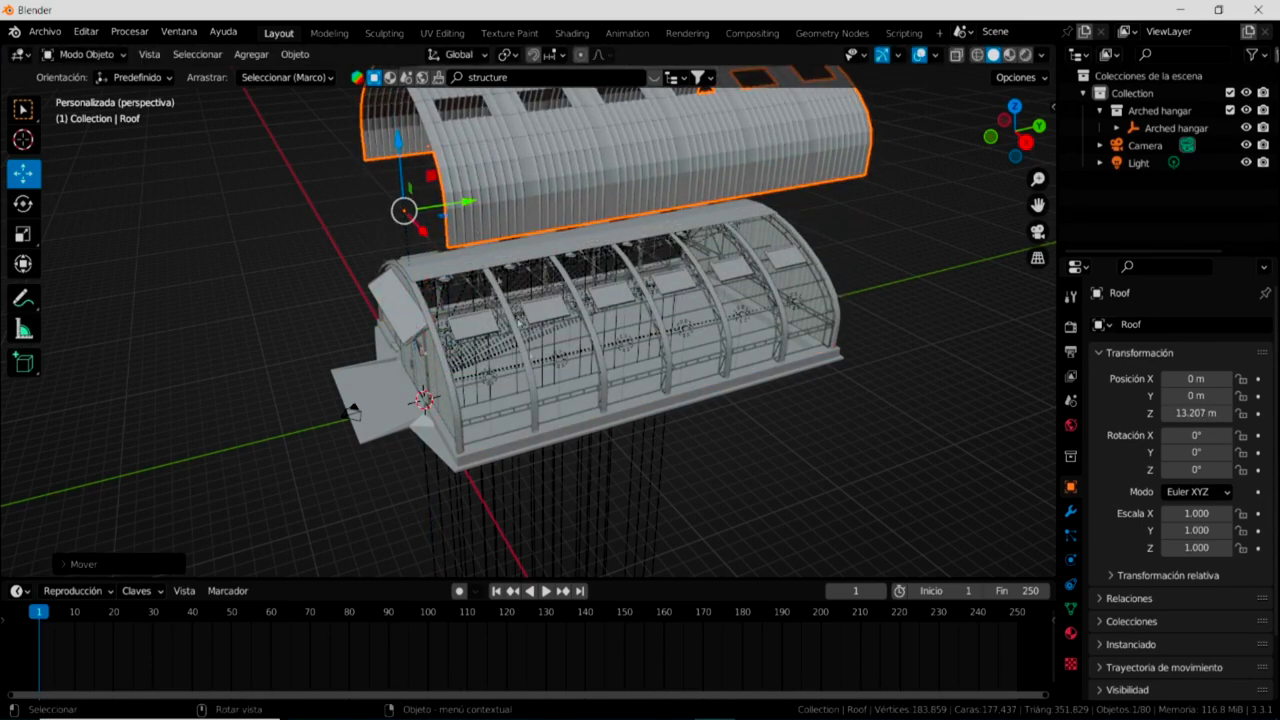
Step: Choose the Location, Rotation, Scale & Custom Properties keying set and insert a keyframe for the raised Roof at frame 1
scroll(563, 389, "up", 6)
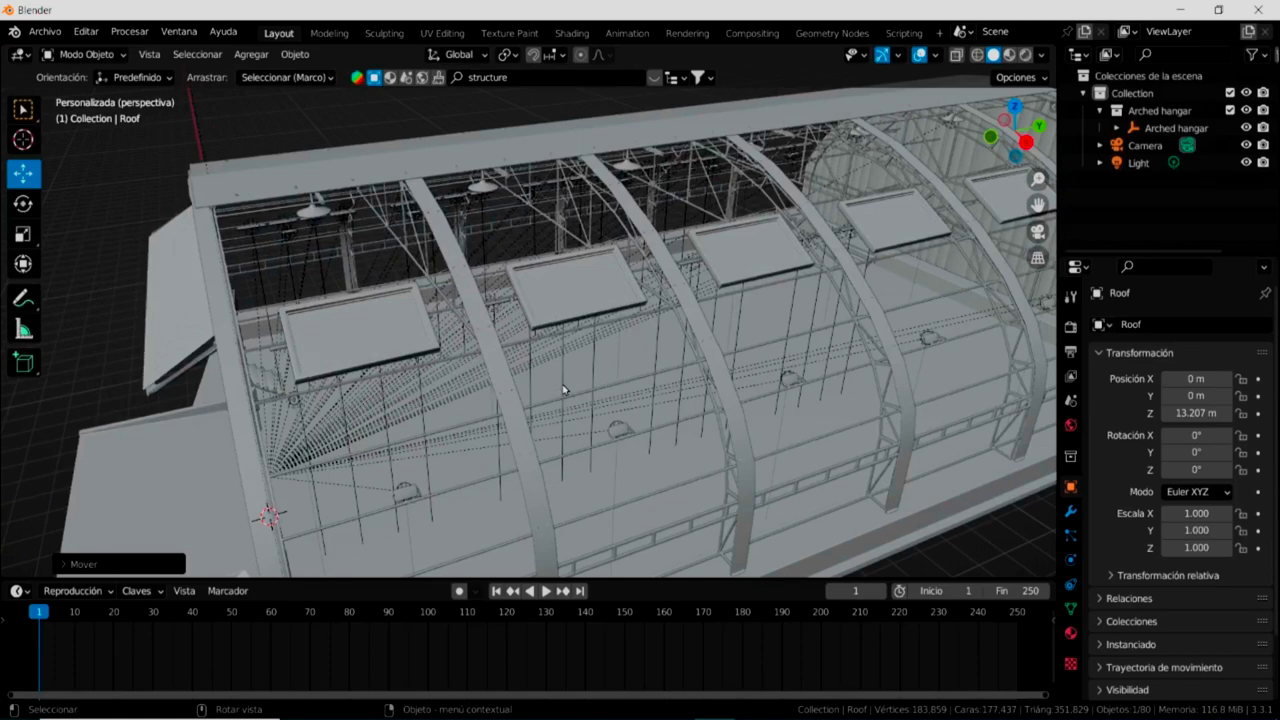
scroll(548, 402, "down", 8)
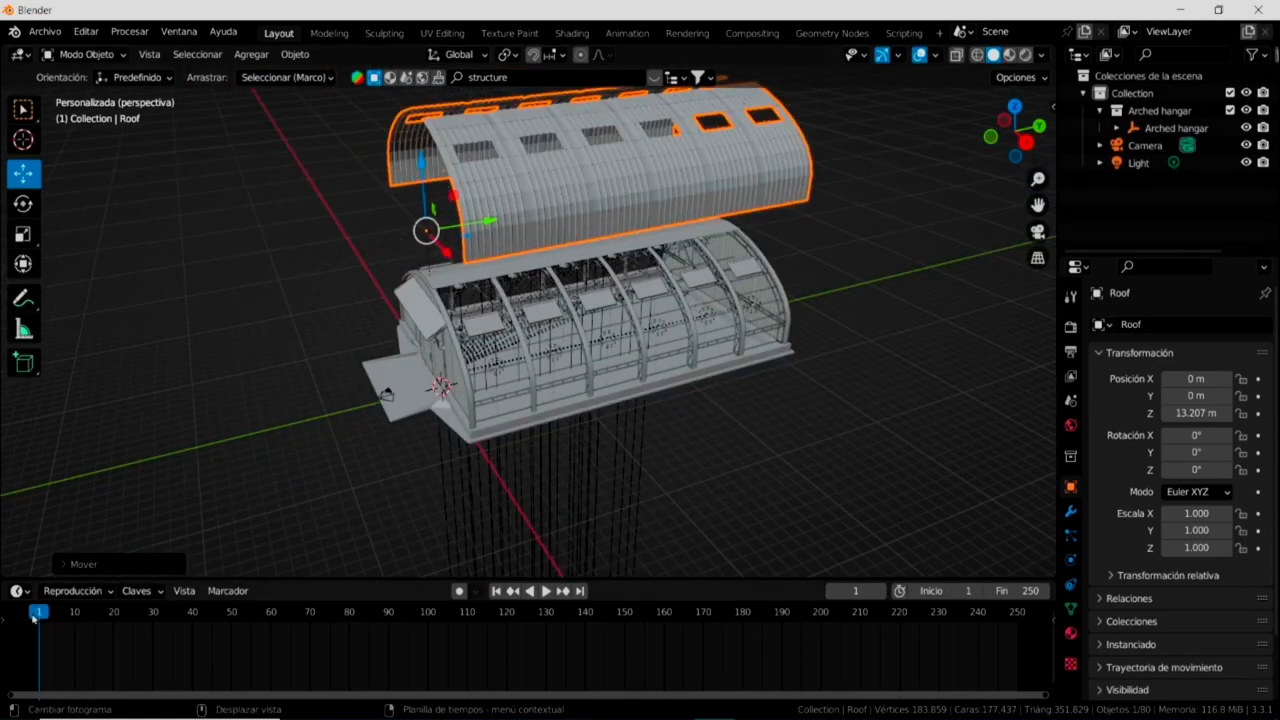
left_click(156, 591)
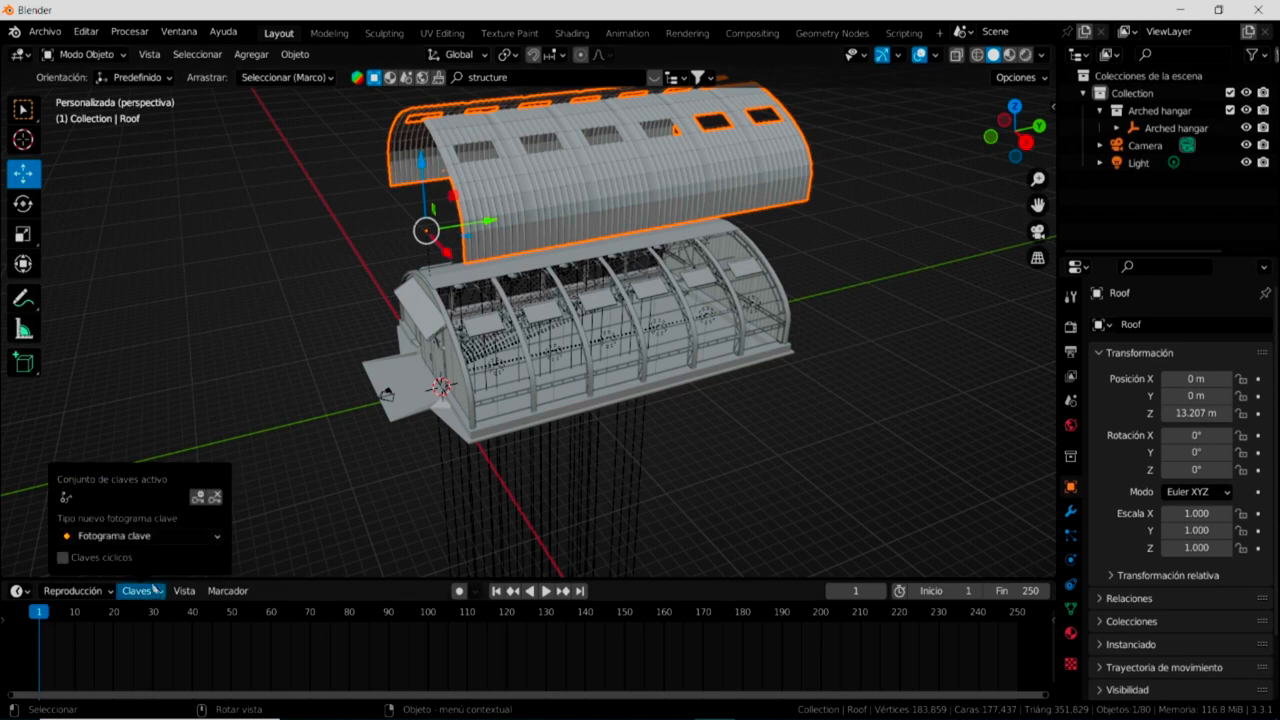
left_click(67, 500)
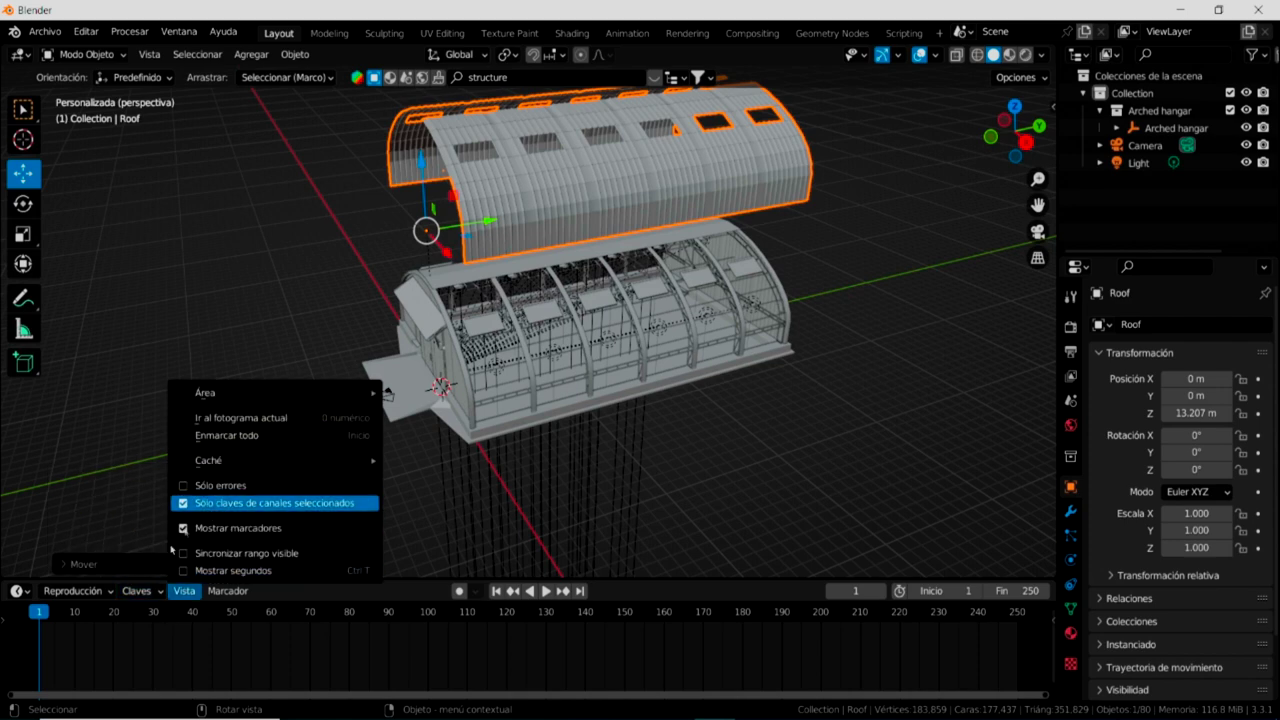
left_click(159, 593)
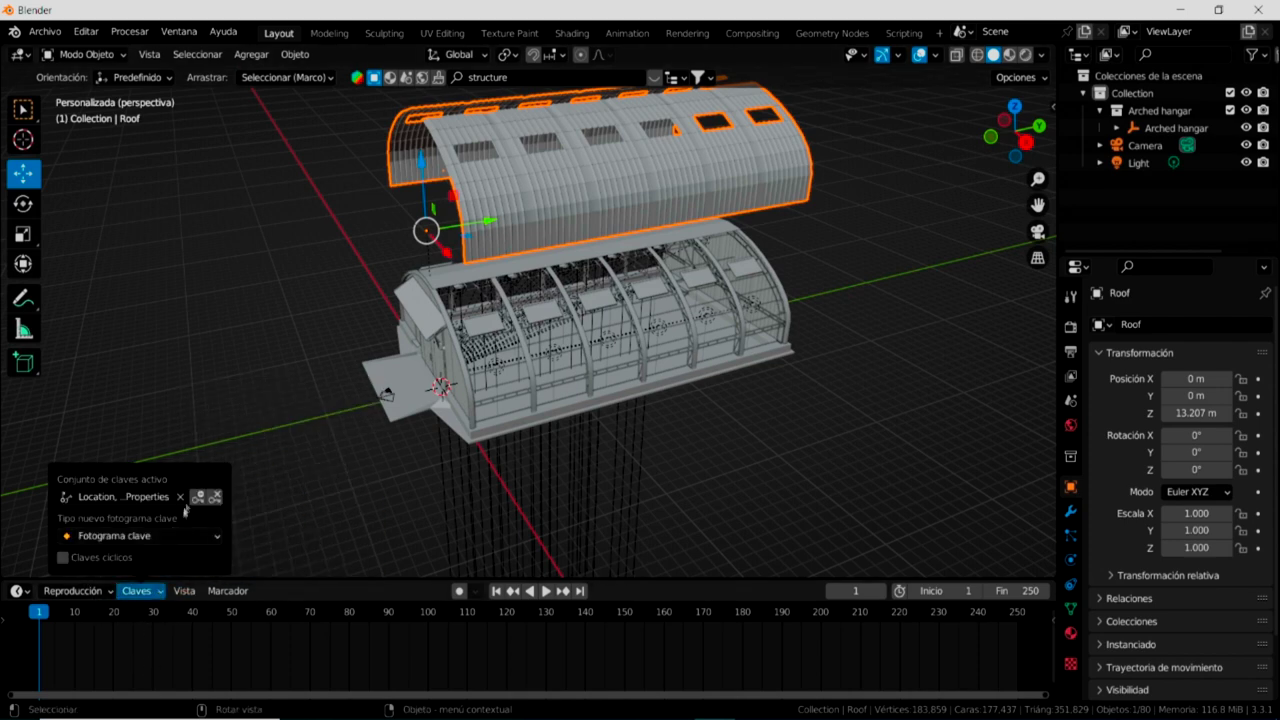
left_click(197, 499)
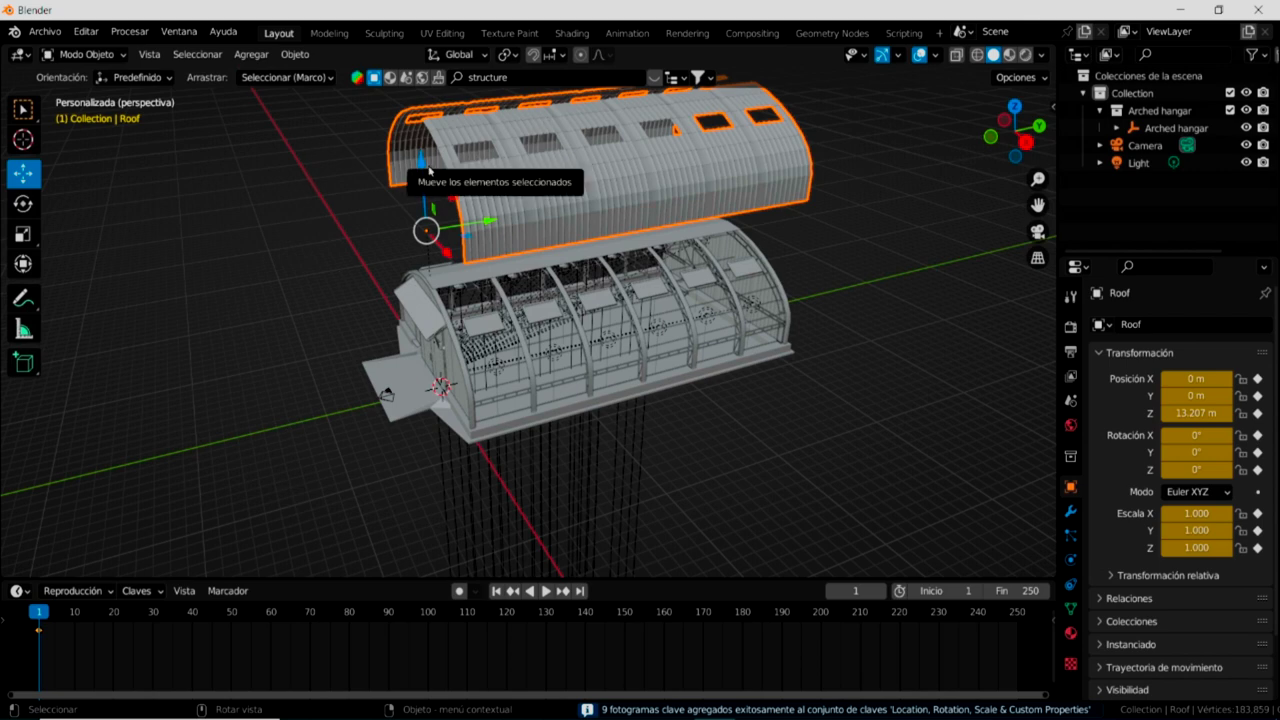
Step: Switch the Roof to Weight Paint mode and apply a linear weight gradient from in front of its open end along its length
scroll(562, 369, "up", 8)
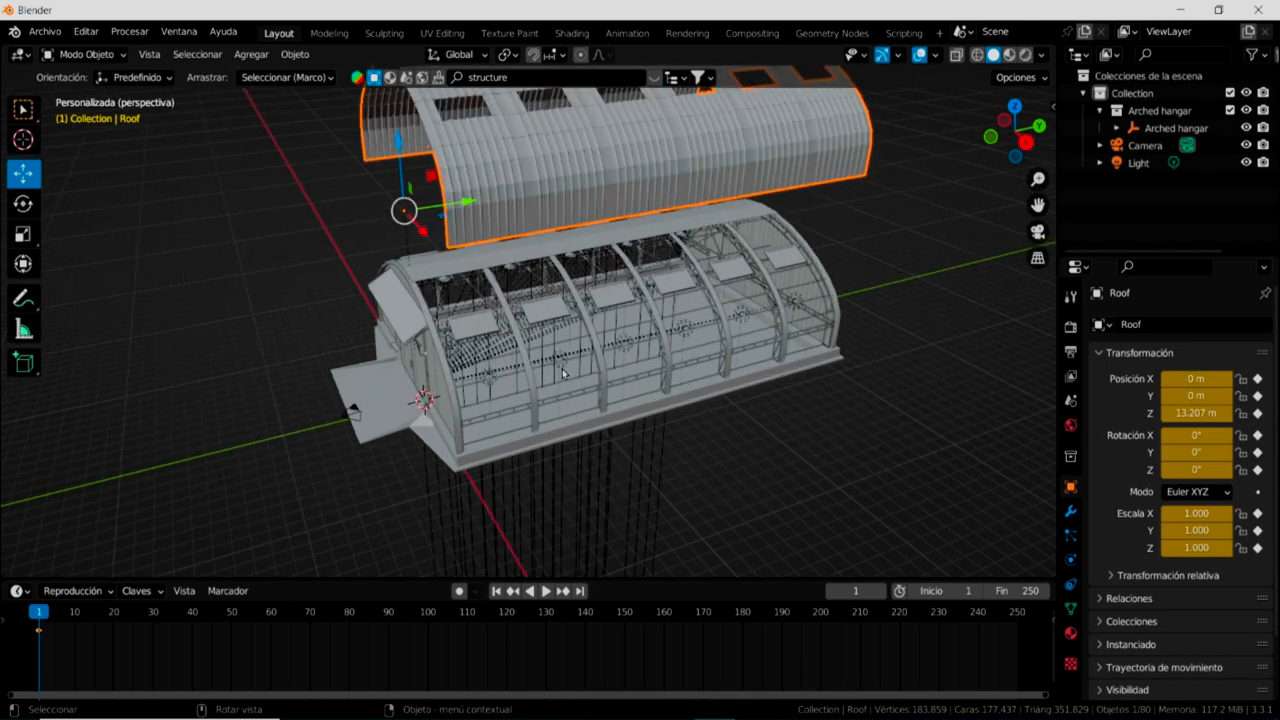
scroll(560, 387, "up", 4)
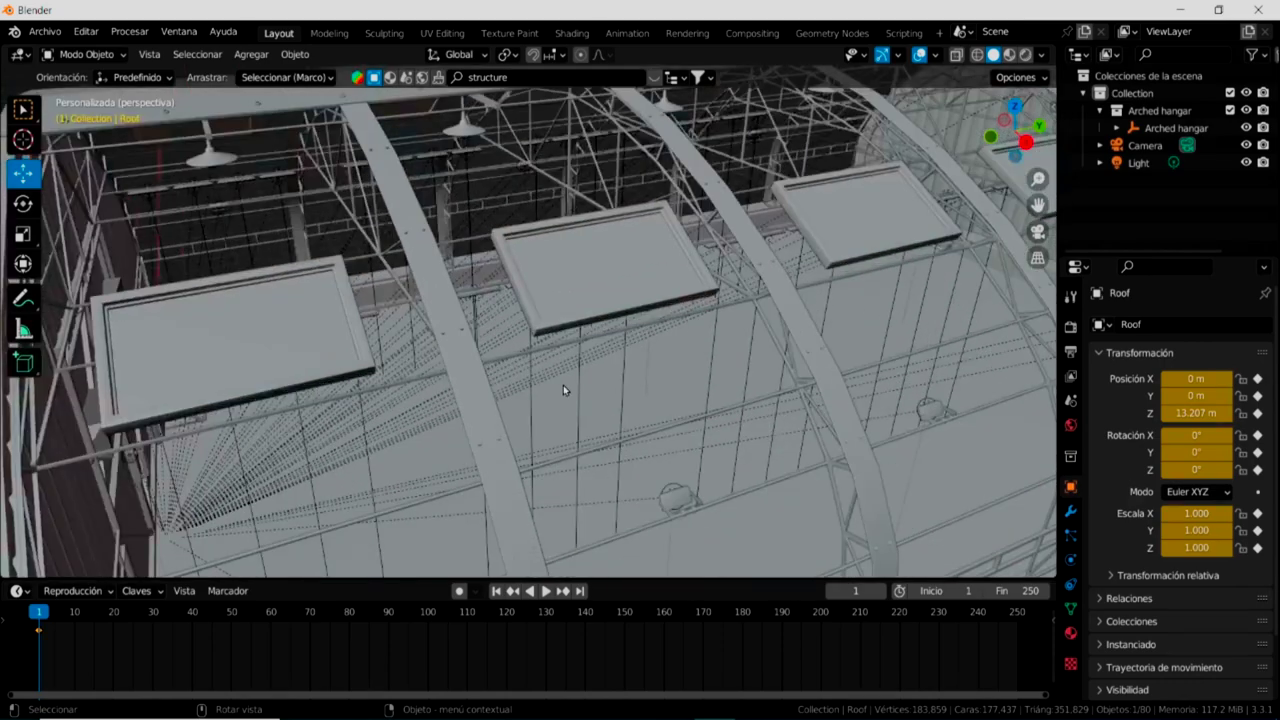
scroll(563, 385, "down", 4)
scroll(563, 385, "down", 8)
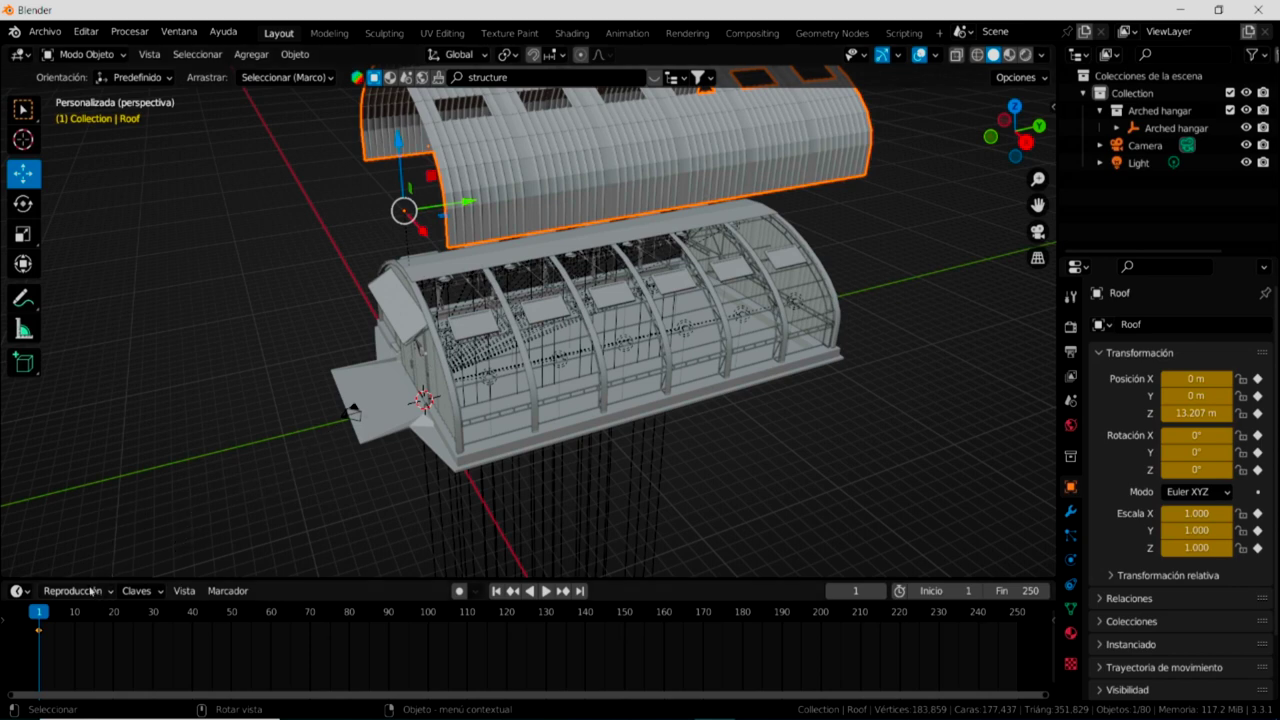
key("Tab")
left_click(122, 55)
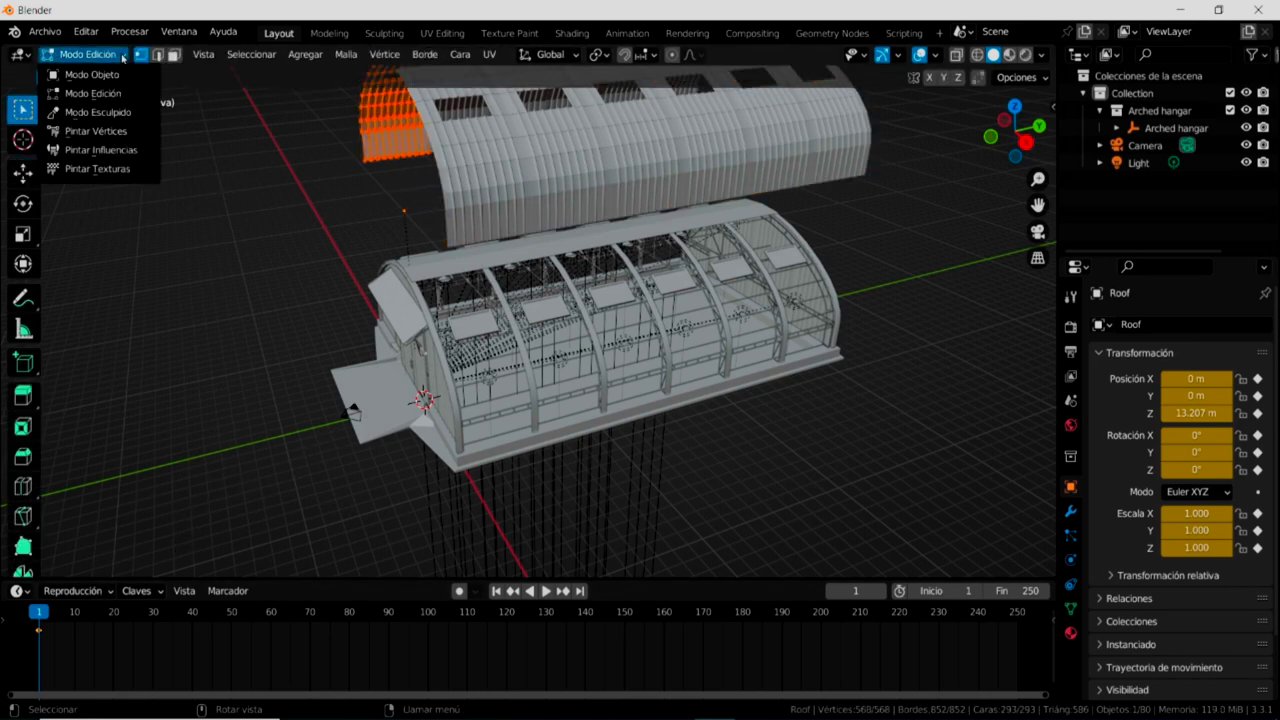
left_click(101, 152)
mouse_move(294, 351)
middle_mouse_down()
mouse_move(312, 490)
mouse_move(303, 458)
middle_mouse_up()
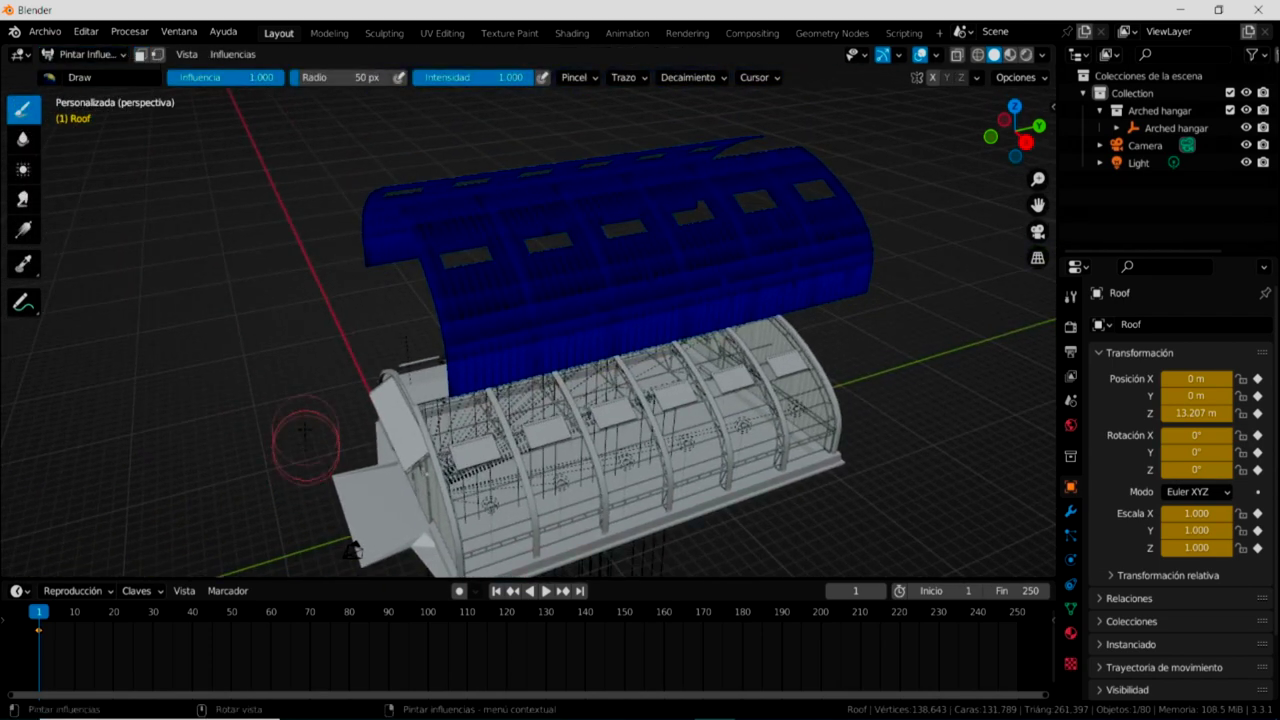
left_click(23, 229)
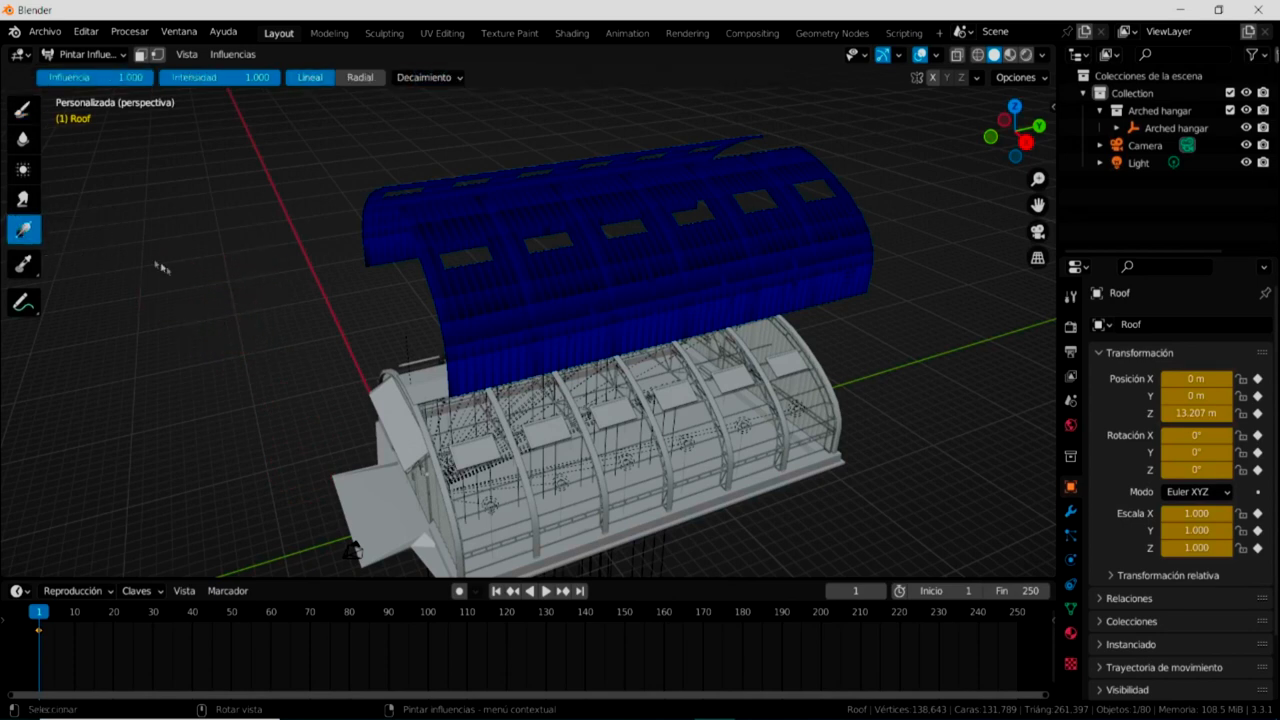
left_click_drag(282, 281, 540, 252)
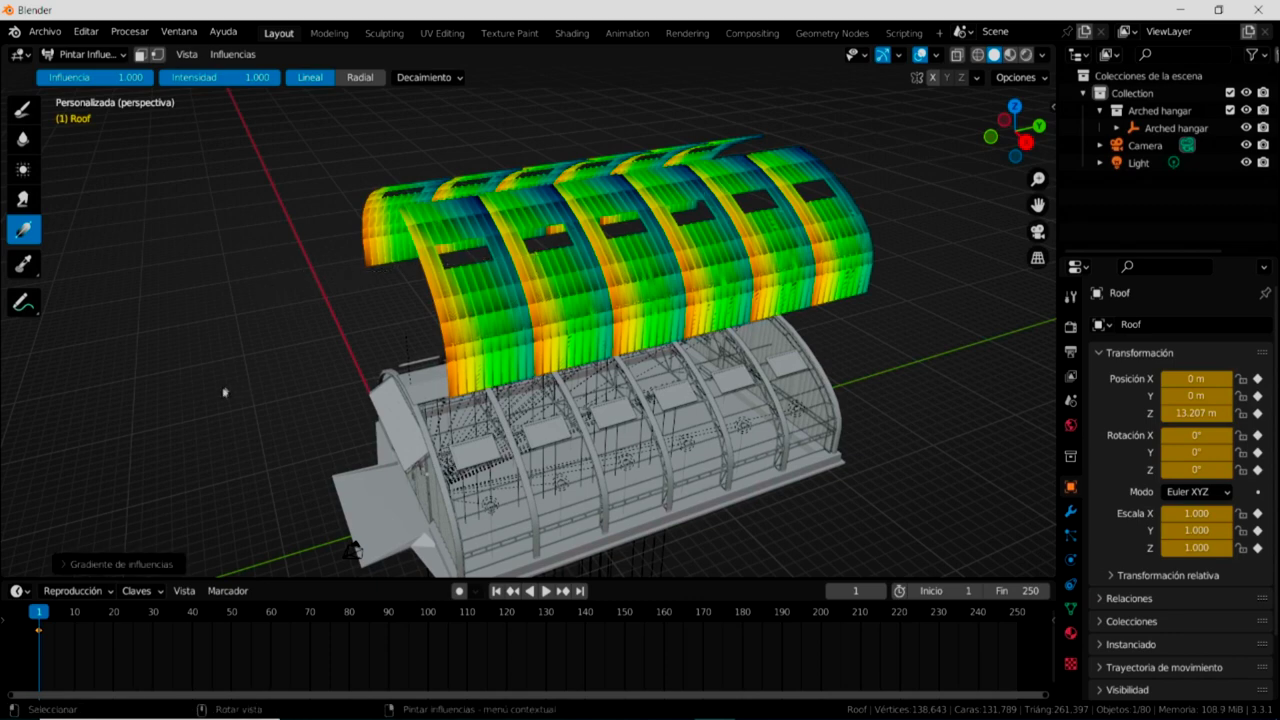
Step: Rename the Roof's vertex group Aparece cubierta and return to Object Mode
left_click(1070, 608)
double_click(1143, 383)
type("Aparece cubierta")
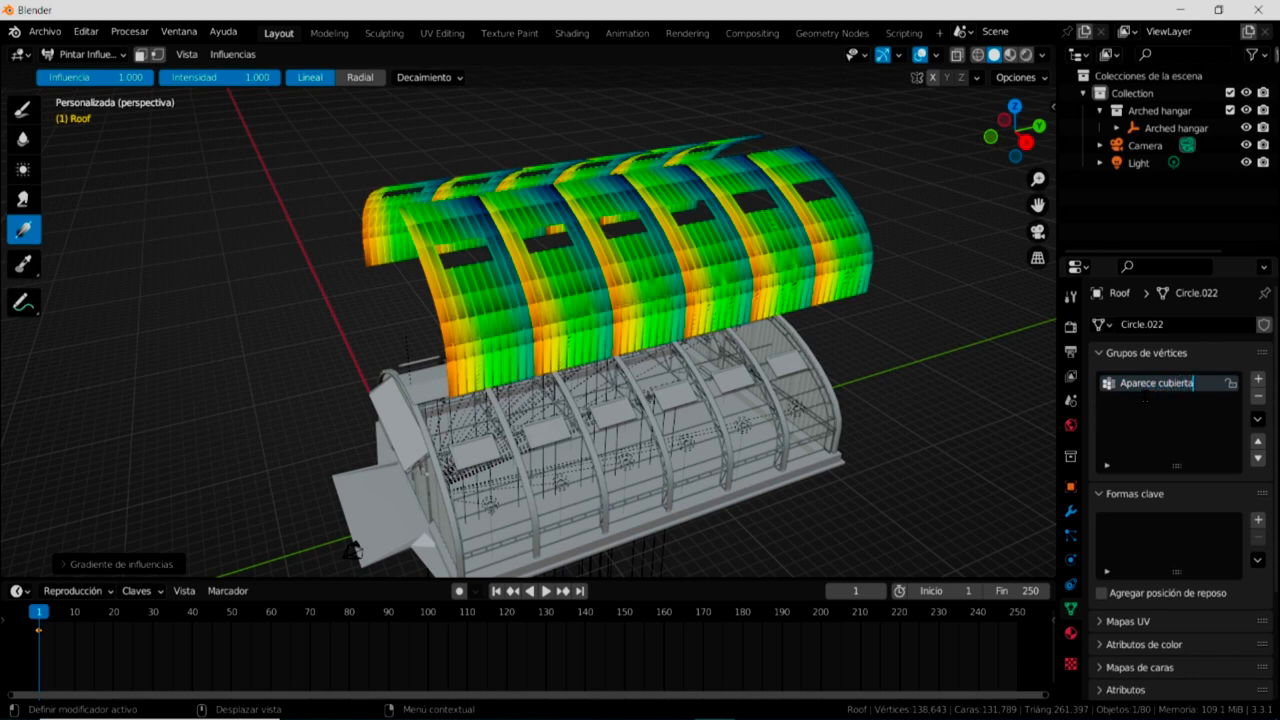
key("Return")
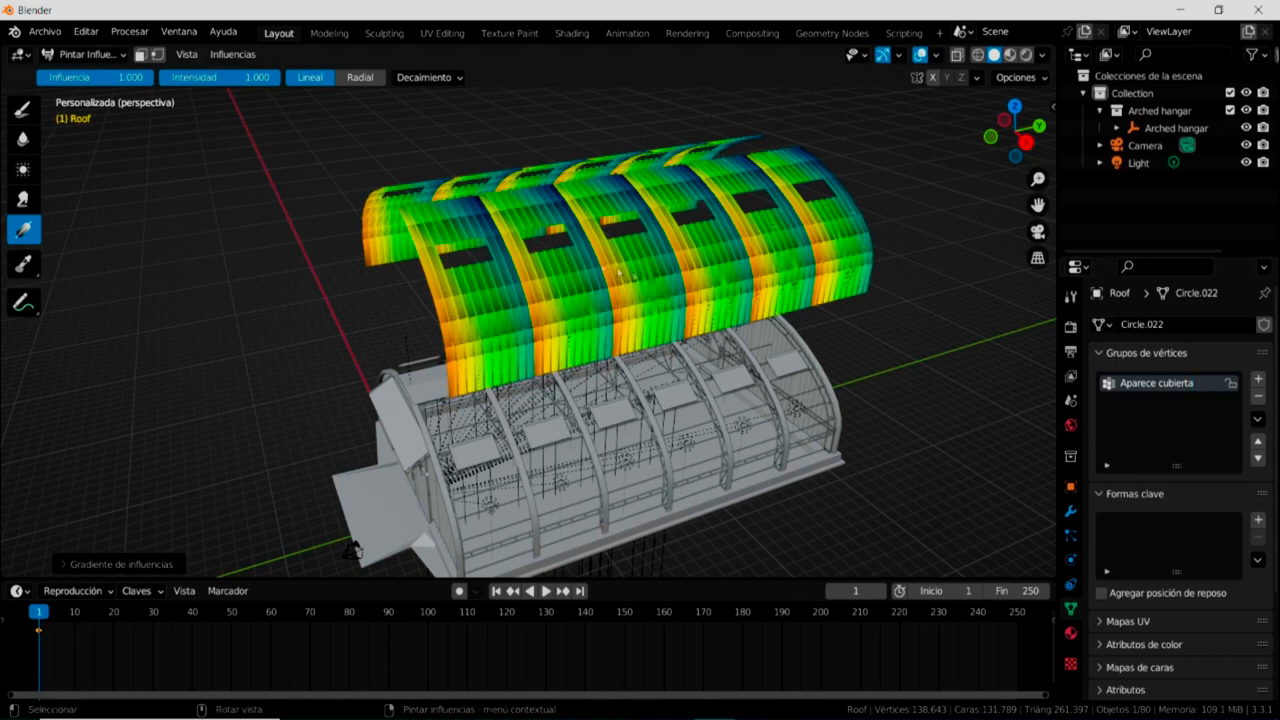
left_click(108, 56)
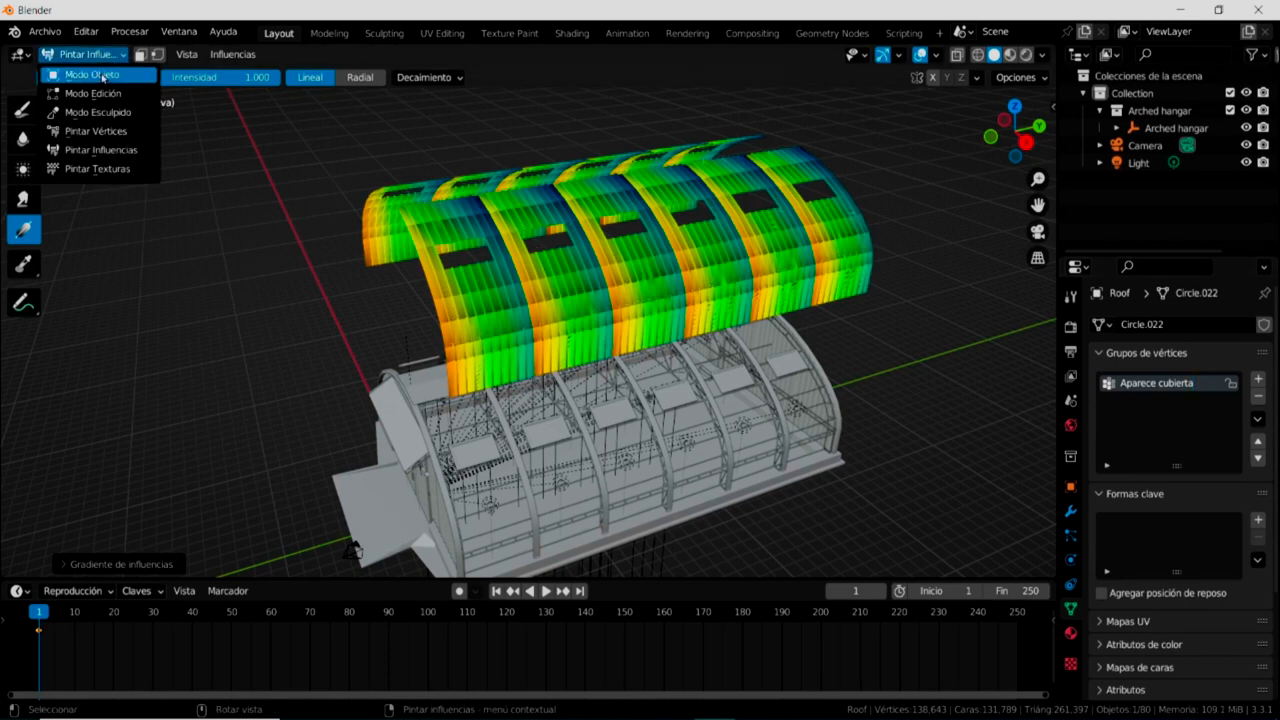
left_click(103, 76)
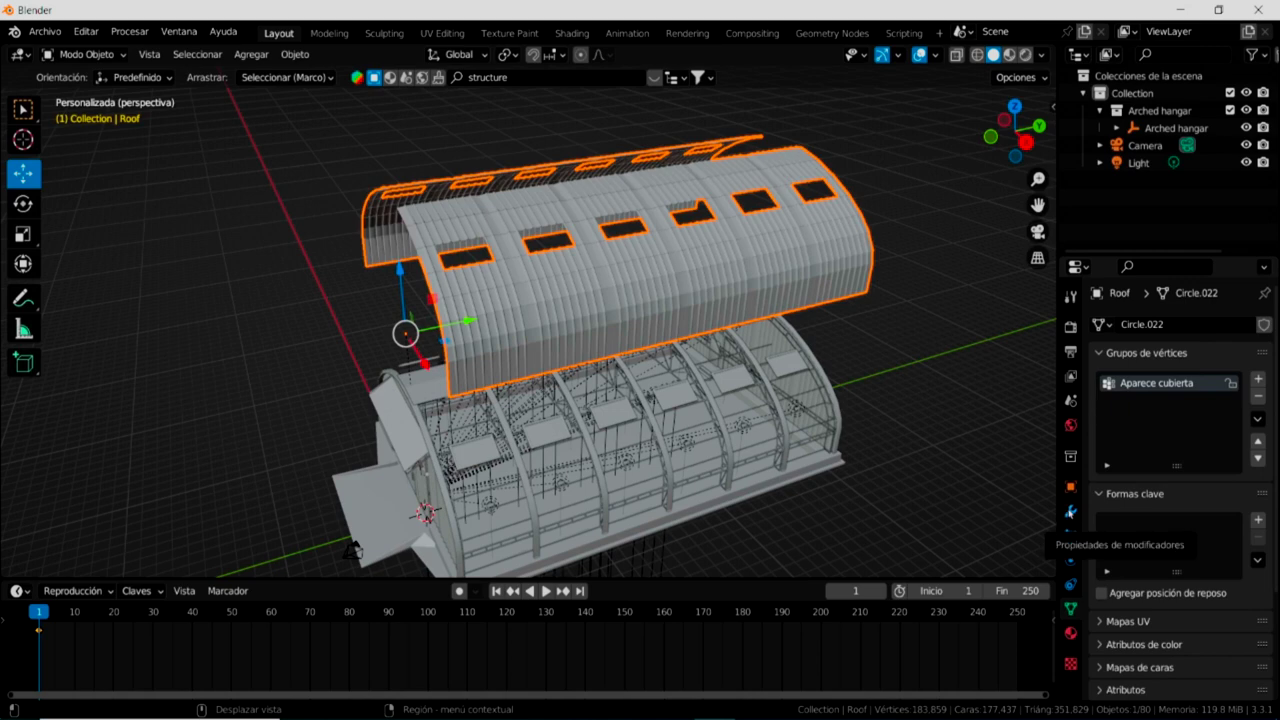
Step: Add a Mask modifier to the Roof and assign the Aparece cubierta vertex group to it
left_click(1071, 511)
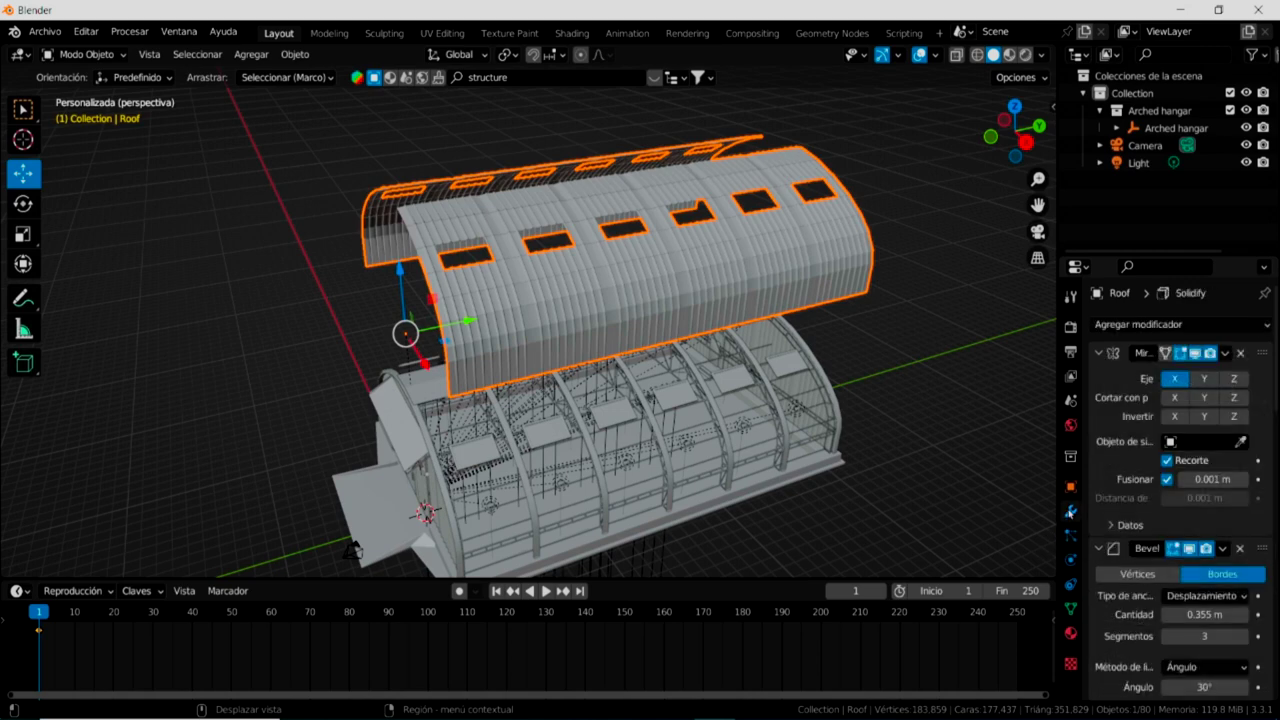
left_click(1157, 324)
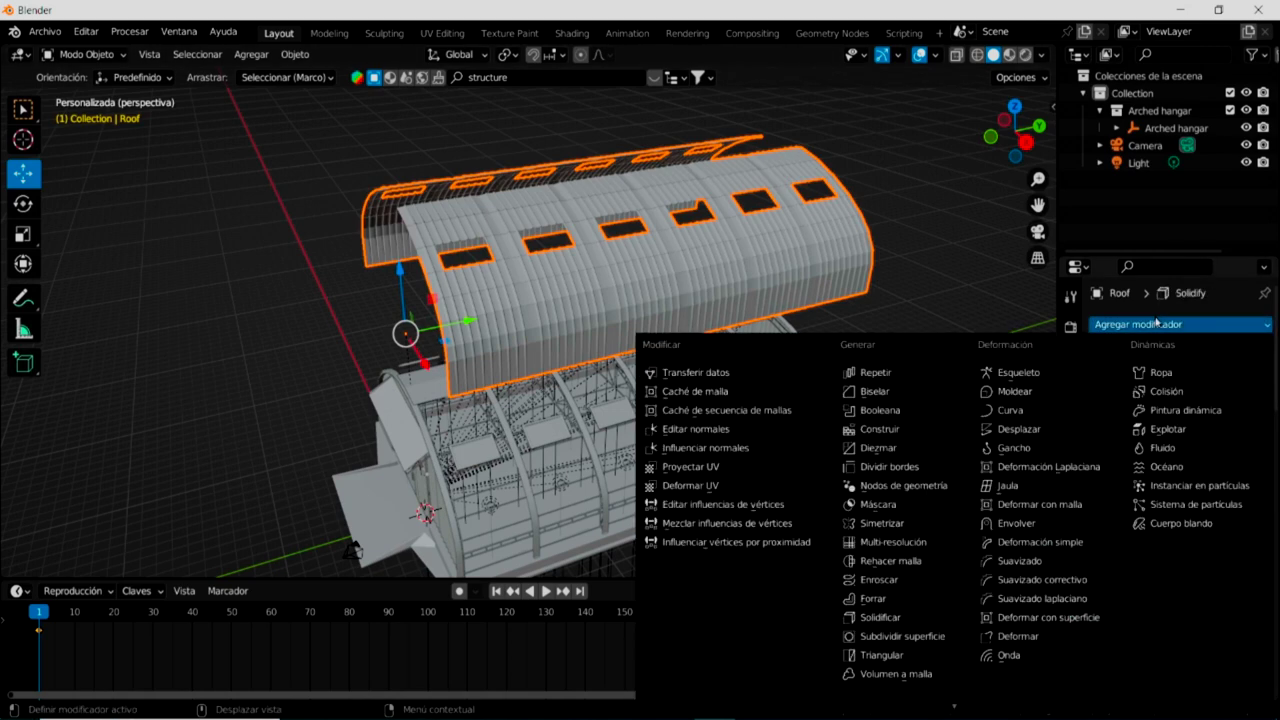
left_click(881, 505)
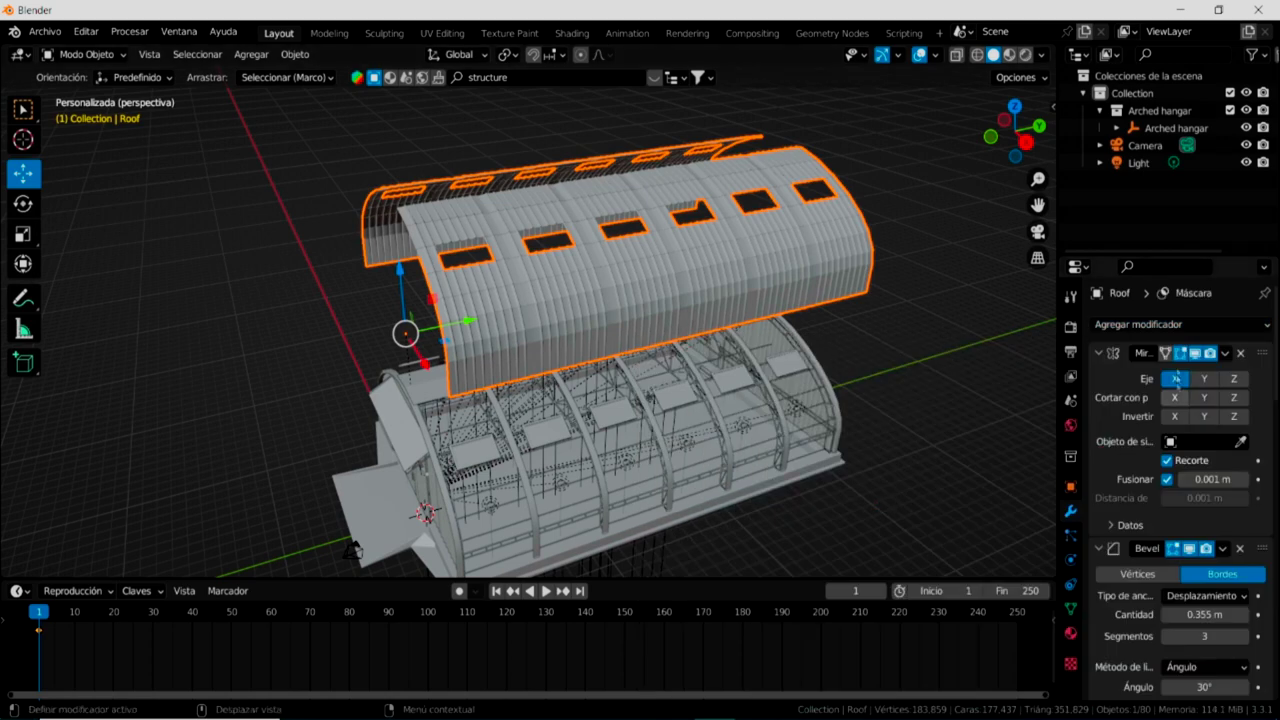
left_click_drag(1275, 347, 1275, 637)
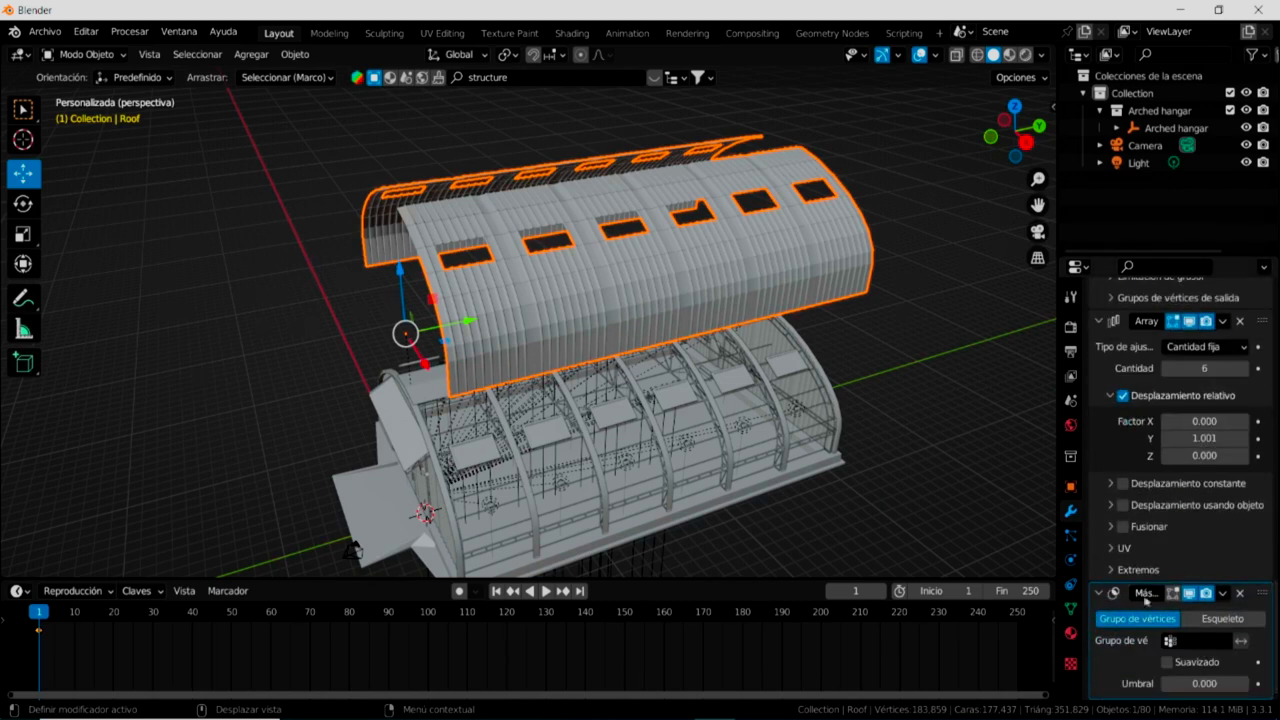
left_click(1174, 644)
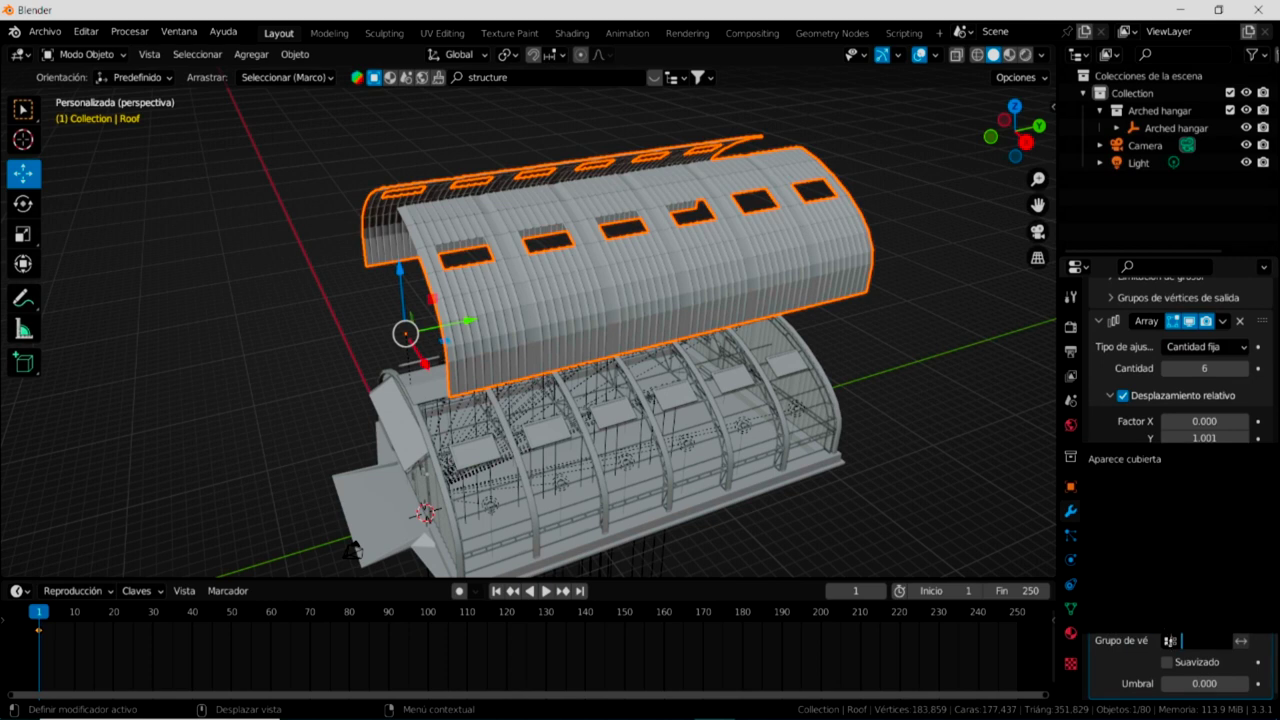
left_click(1123, 460)
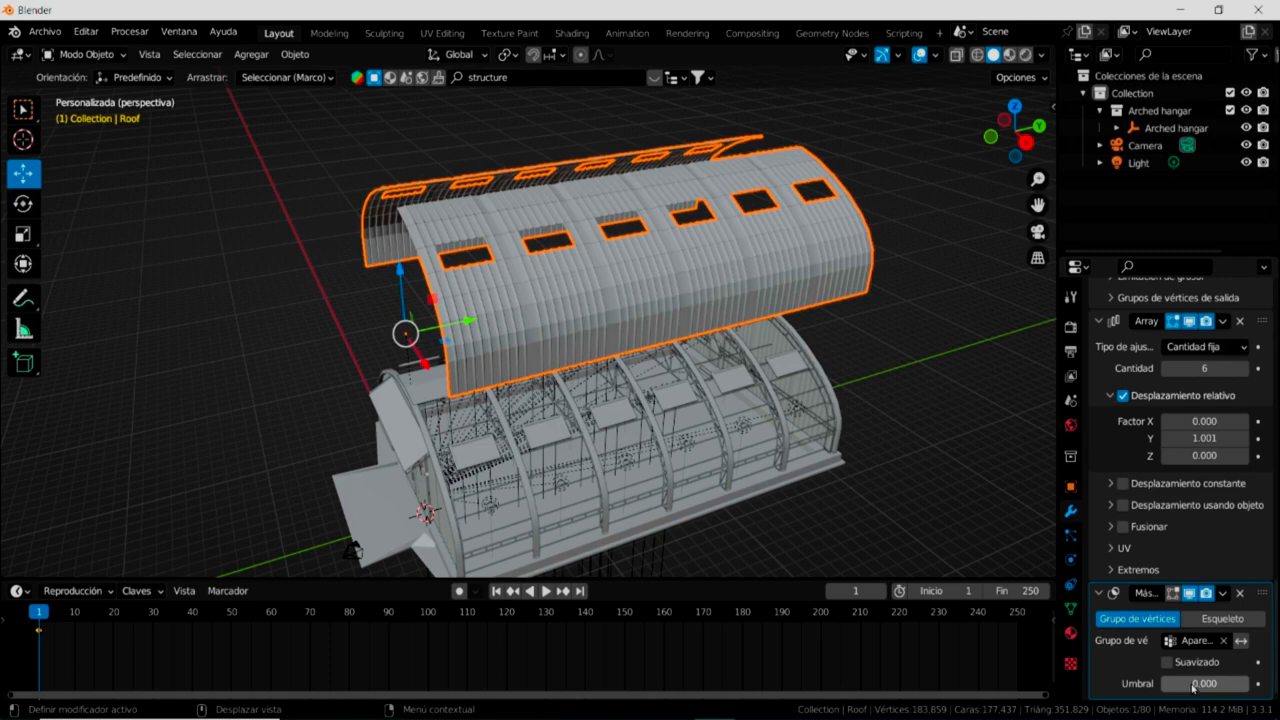
Step: Set the Roof's Mask threshold to 1.000 and keyframe it at frame 1
left_click_drag(1184, 688, 1249, 688)
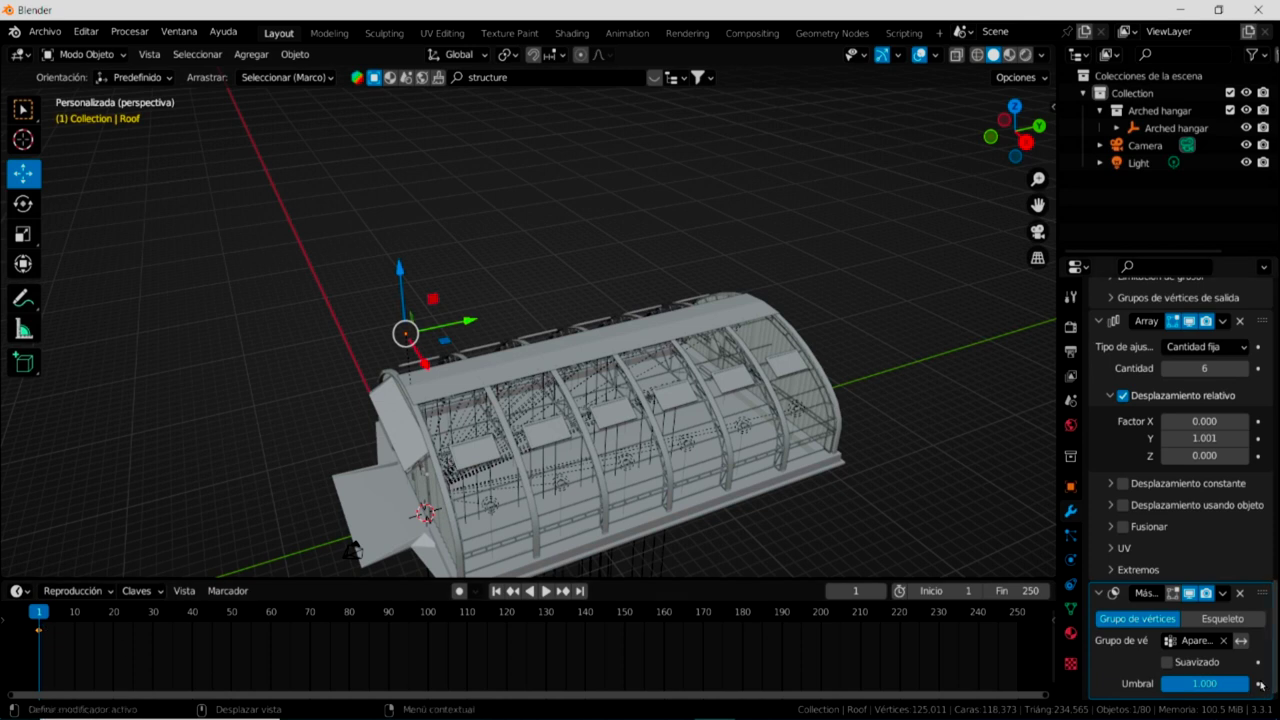
left_click(1258, 684)
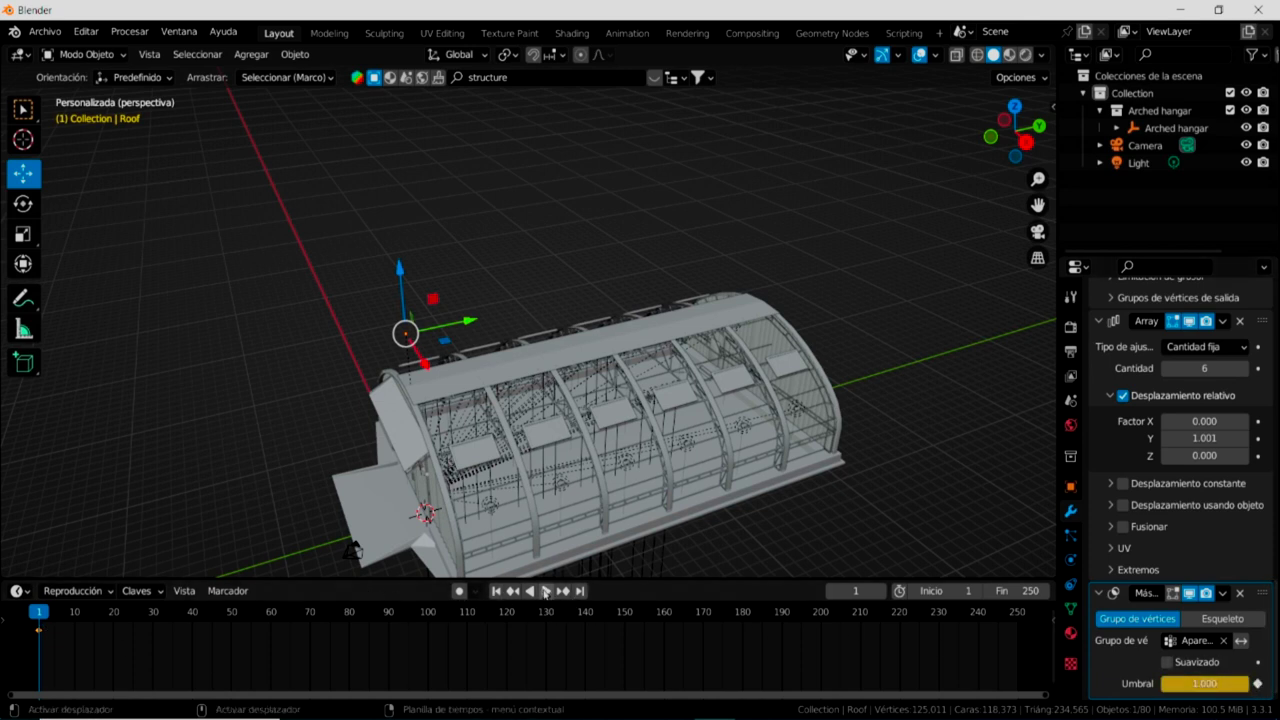
Step: Go to frame 89 and keyframe the Roof's Mask threshold there at 1.000
middle_click_drag(794, 509, 568, 304)
scroll(614, 368, "up", 5)
scroll(614, 368, "up", 2)
scroll(602, 304, "down", 2)
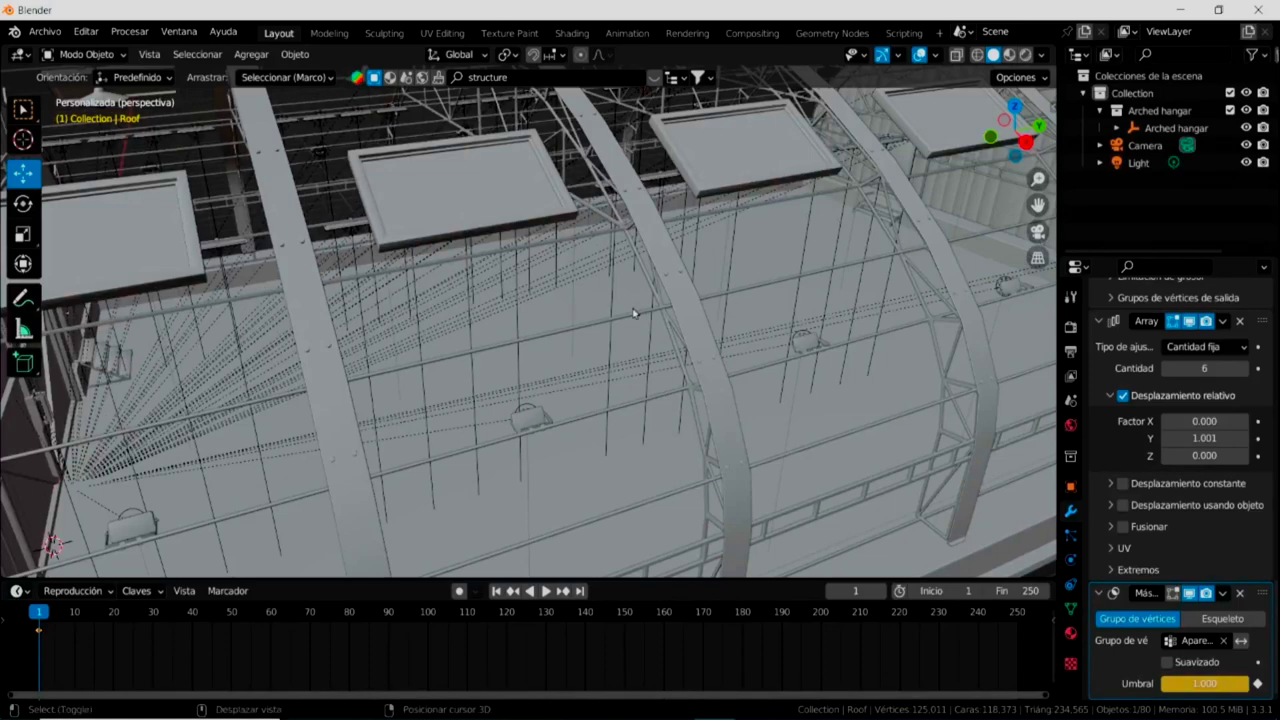
scroll(630, 305, "down", 1)
scroll(603, 350, "up", 2)
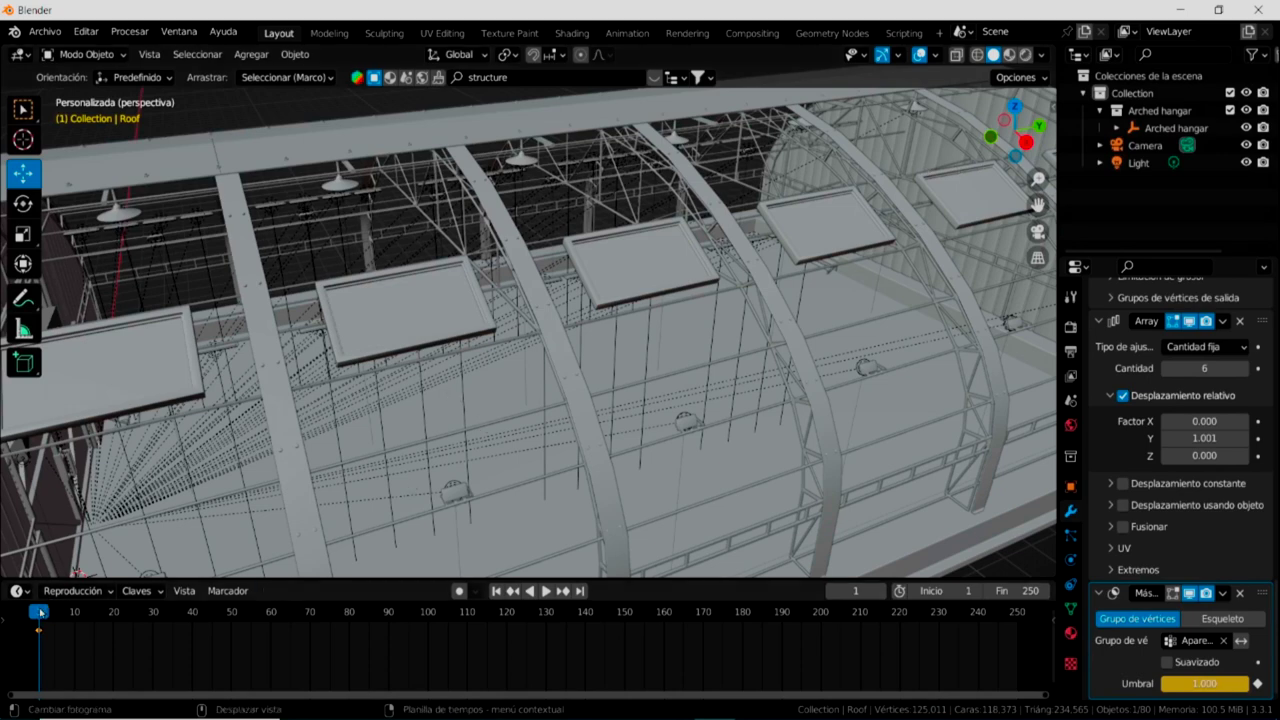
key("space")
left_click_drag(243, 620, 416, 623)
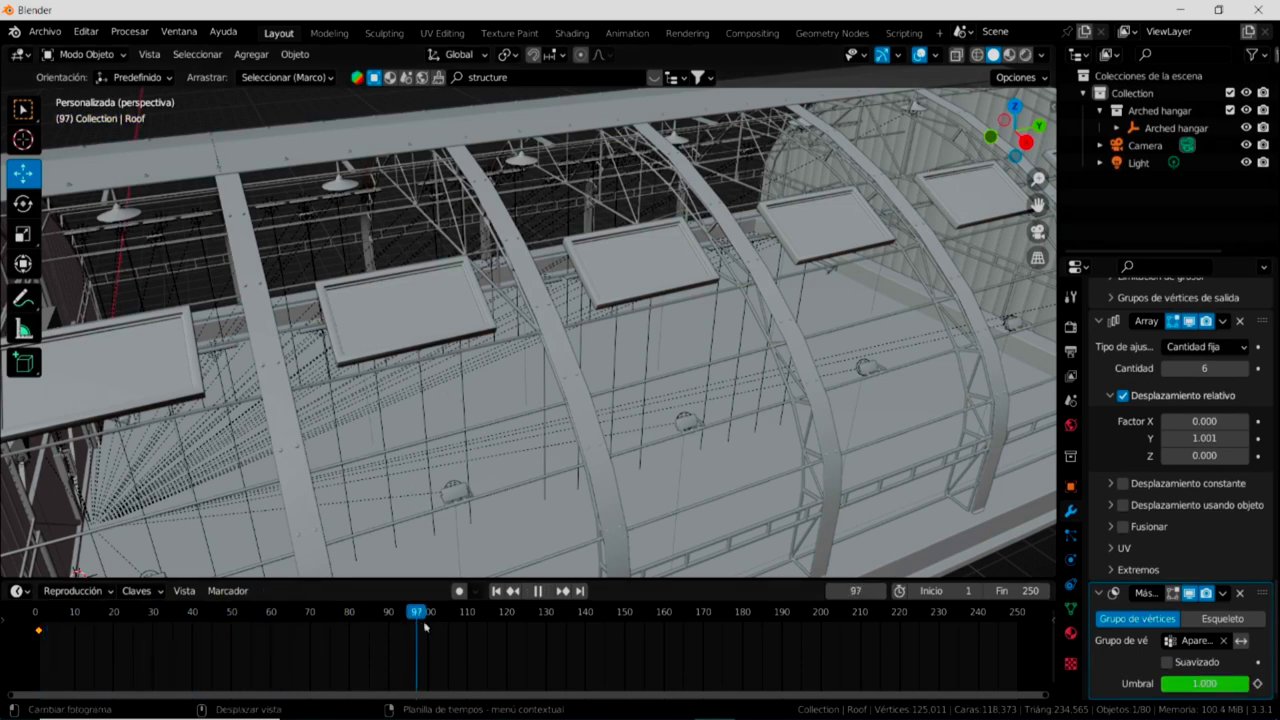
key("space")
scroll(614, 328, "down", 10)
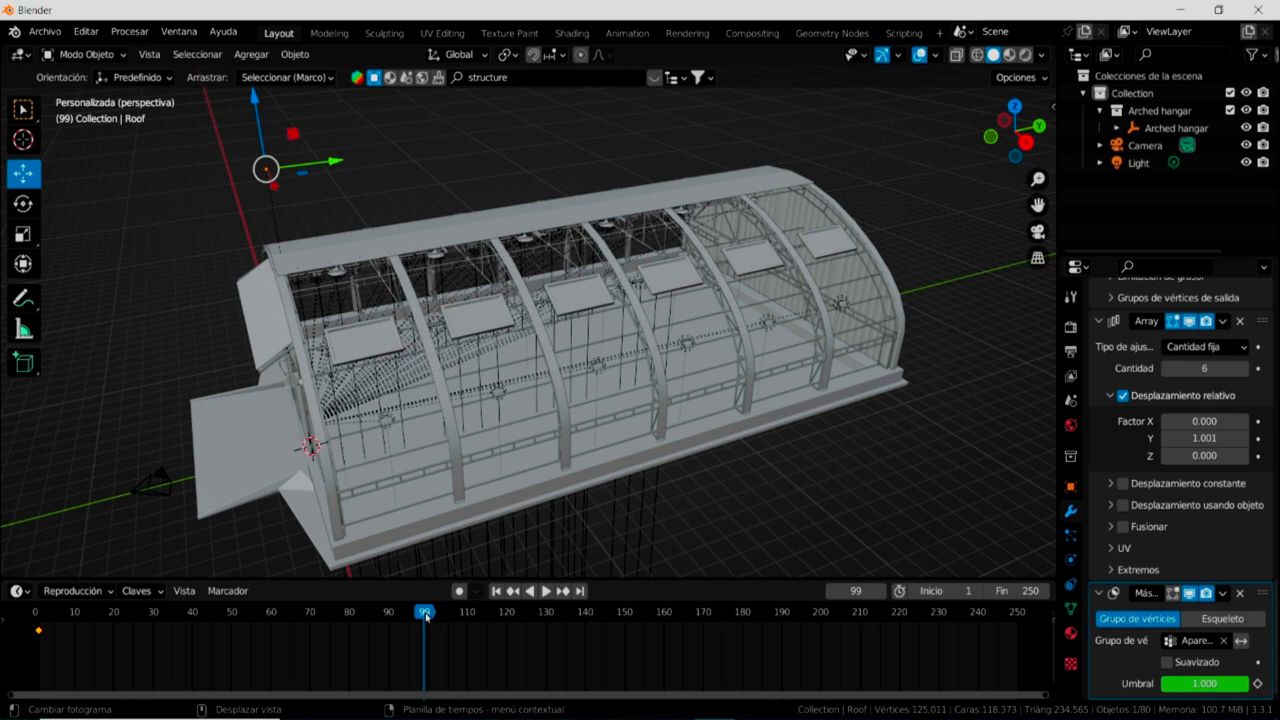
key("space")
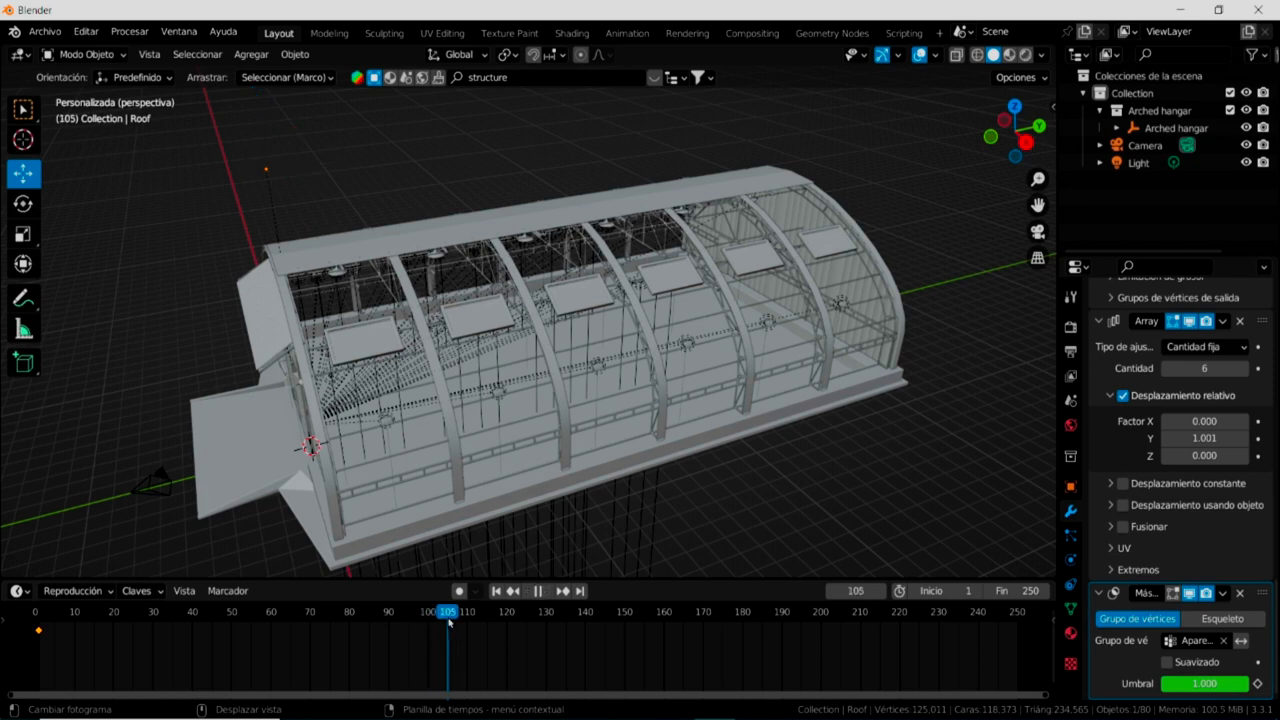
left_click_drag(448, 622, 384, 630)
key("space")
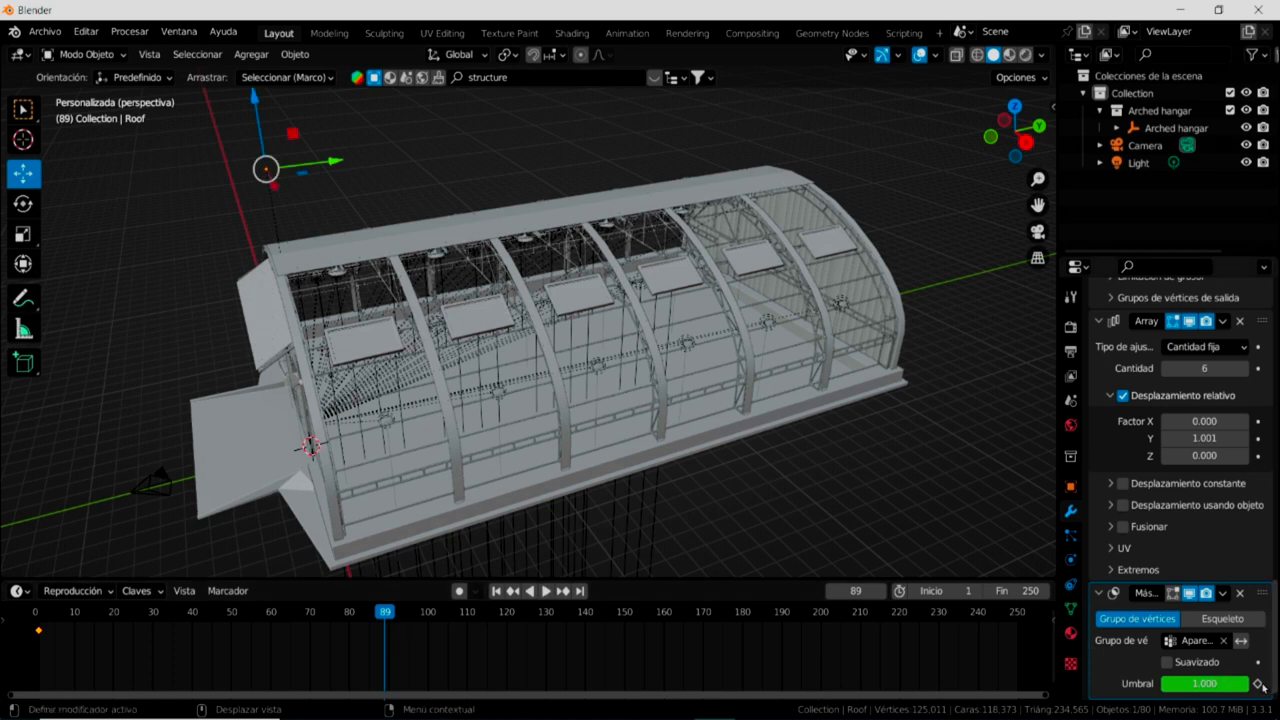
left_click(1257, 684)
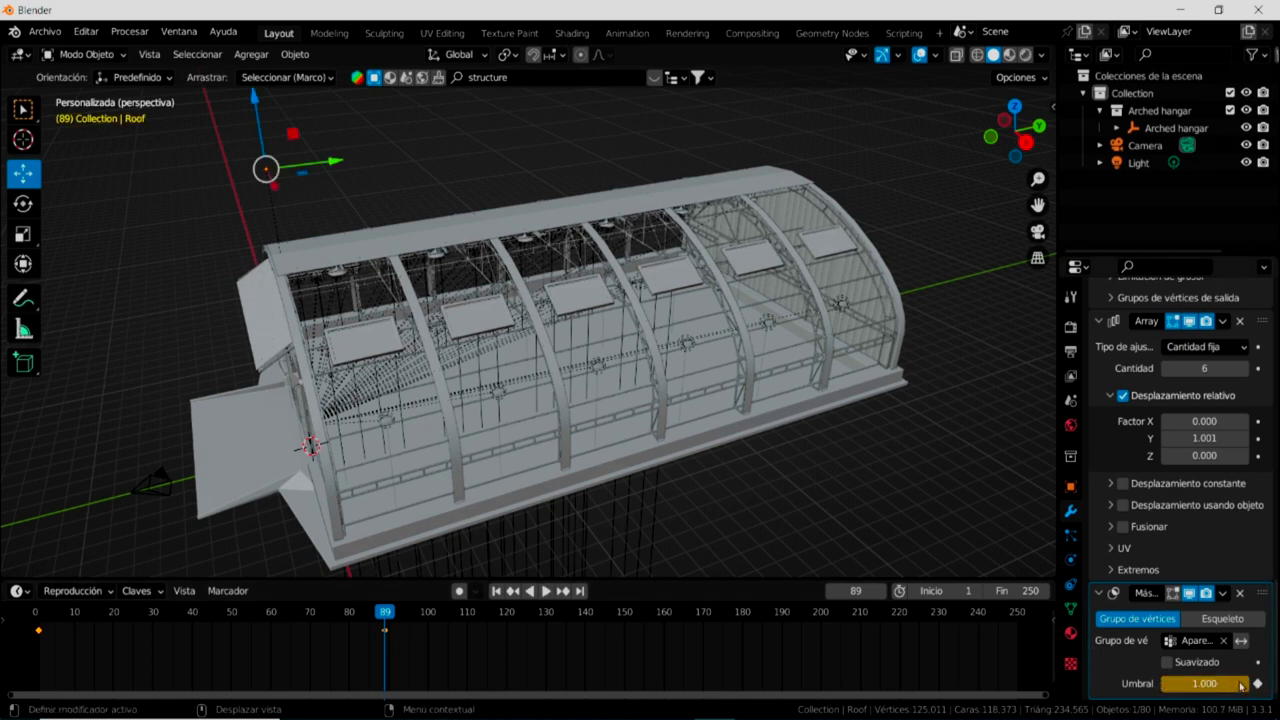
Step: Advance the animation to frame 148, set the Roof's Mask threshold to 0.000 and keyframe it there
key("space")
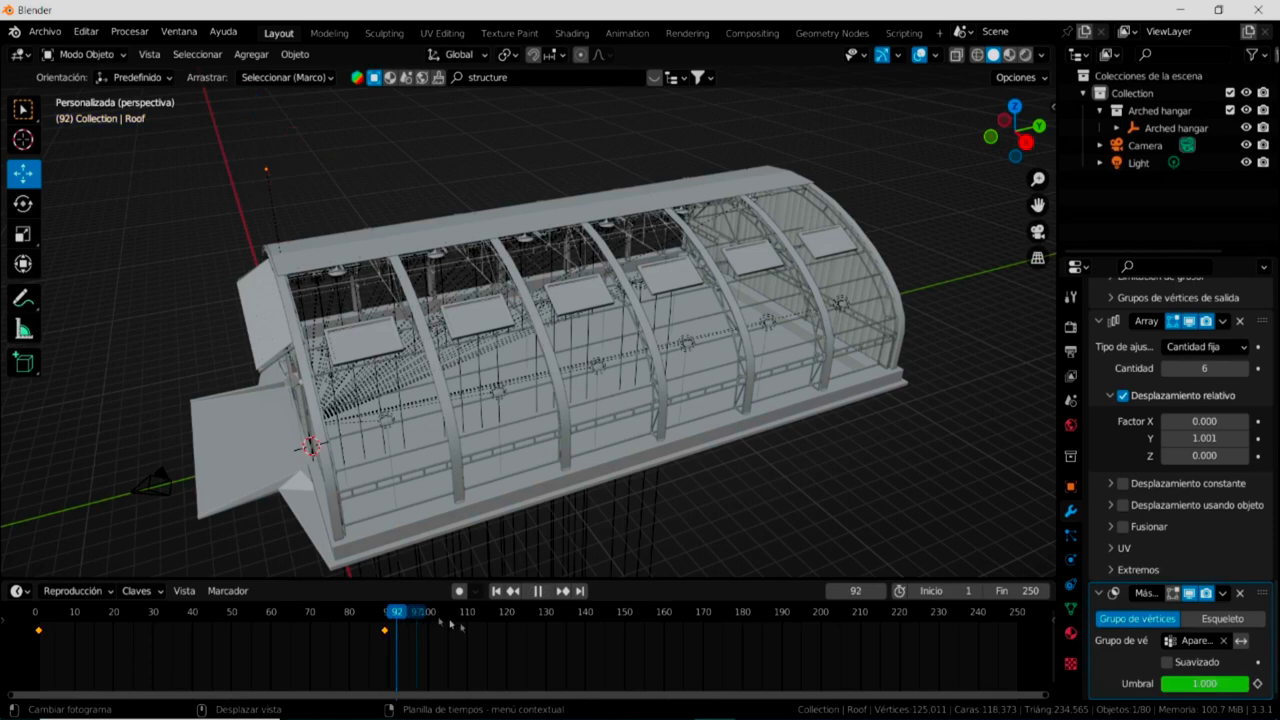
key("space")
scroll(433, 268, "down", 2)
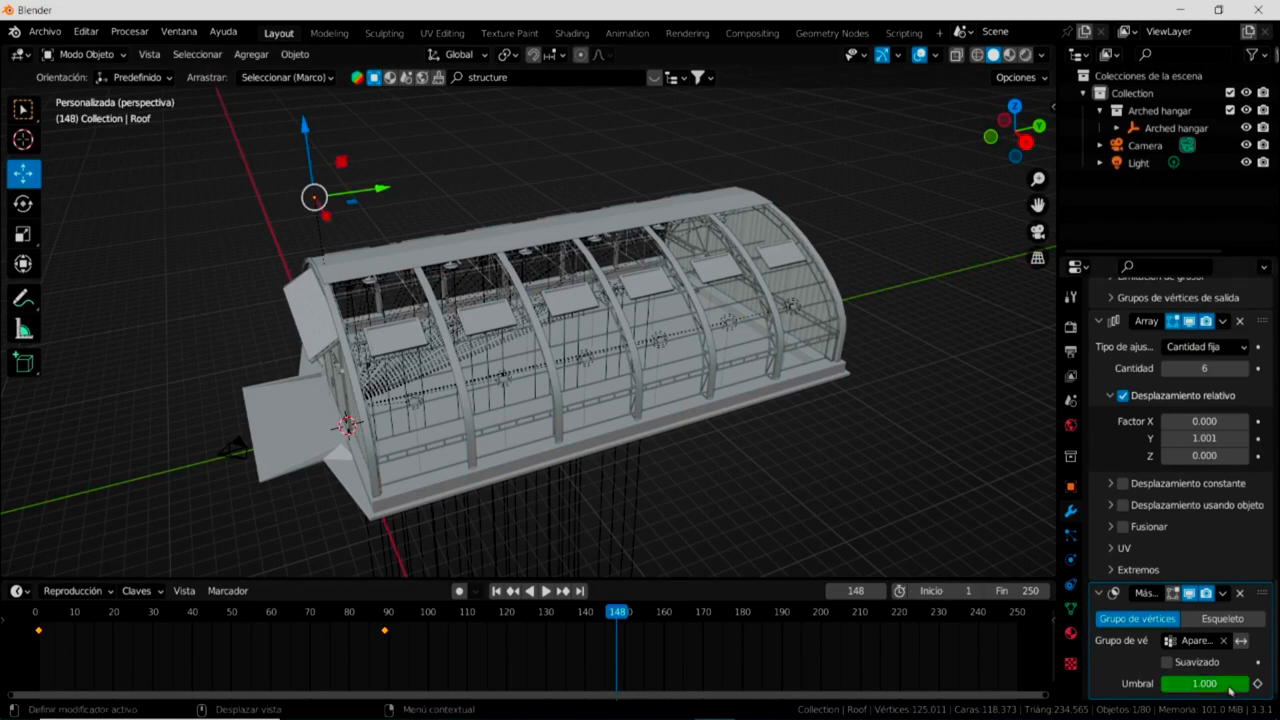
left_click_drag(1233, 686, 1162, 686)
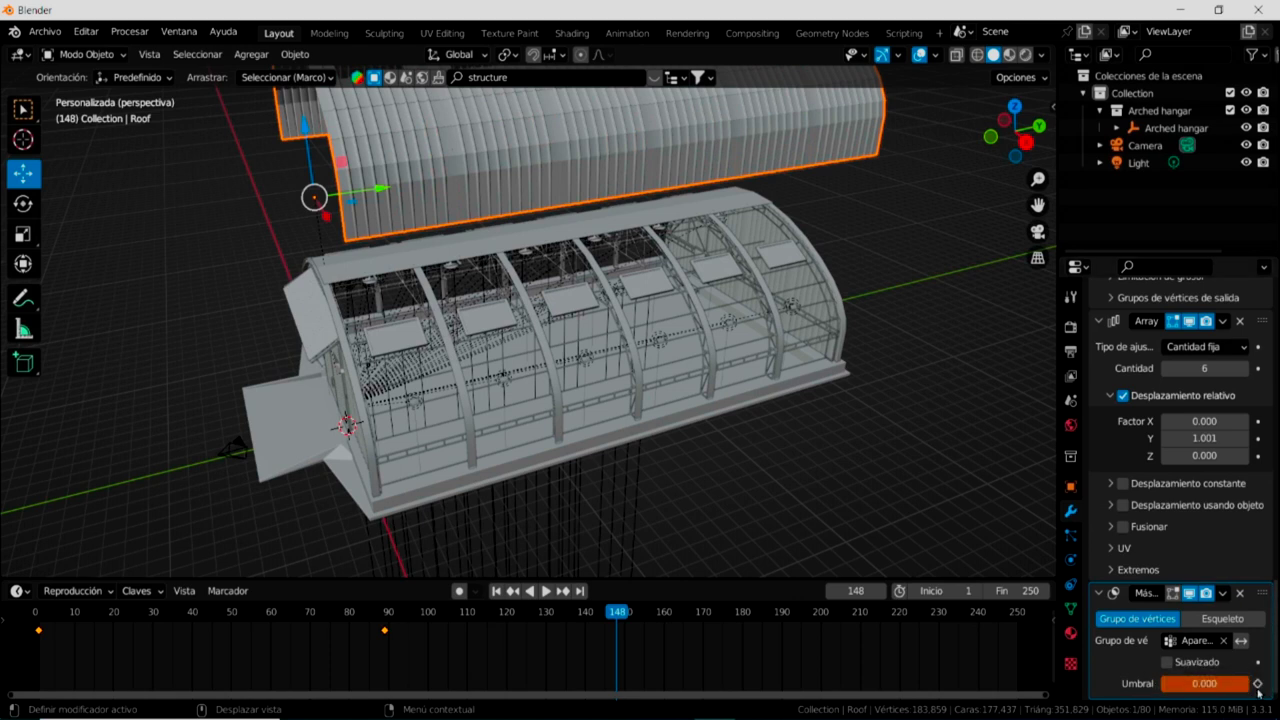
left_click(1258, 684)
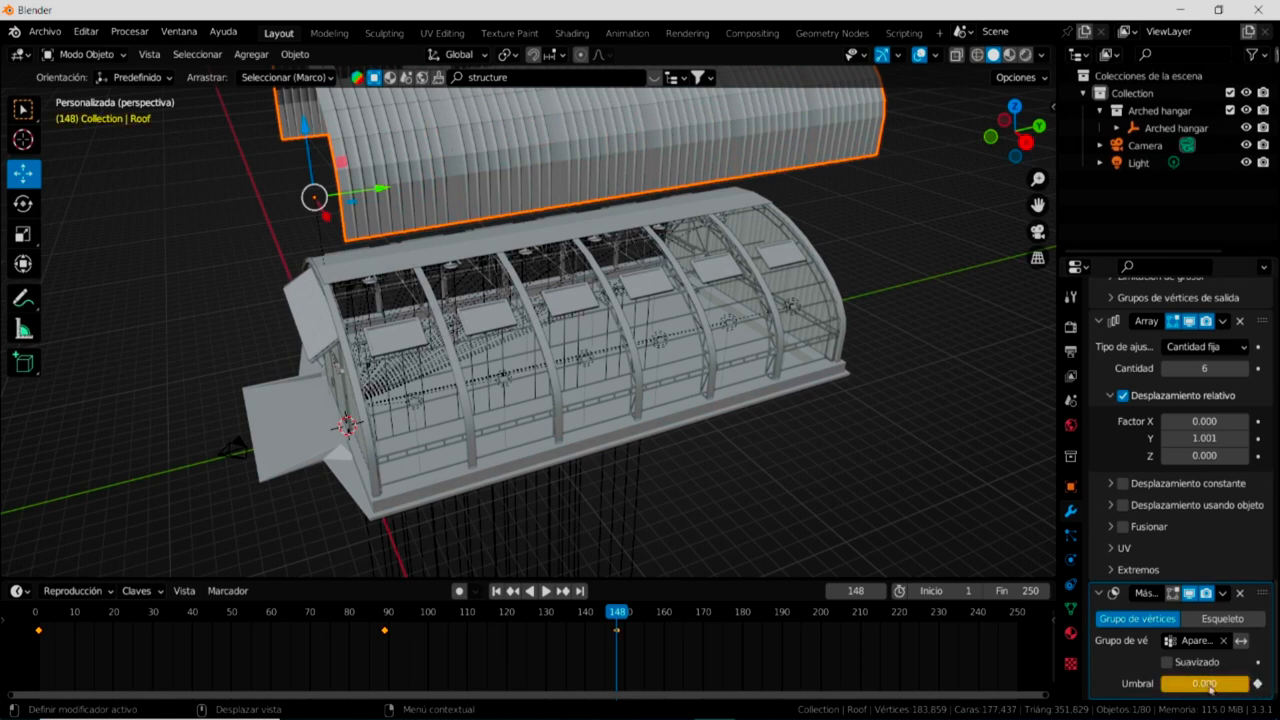
Step: Lower the Roof onto the hangar frame and keyframe its location, rotation, scale and custom properties at frame 148
left_click_drag(305, 130, 337, 343)
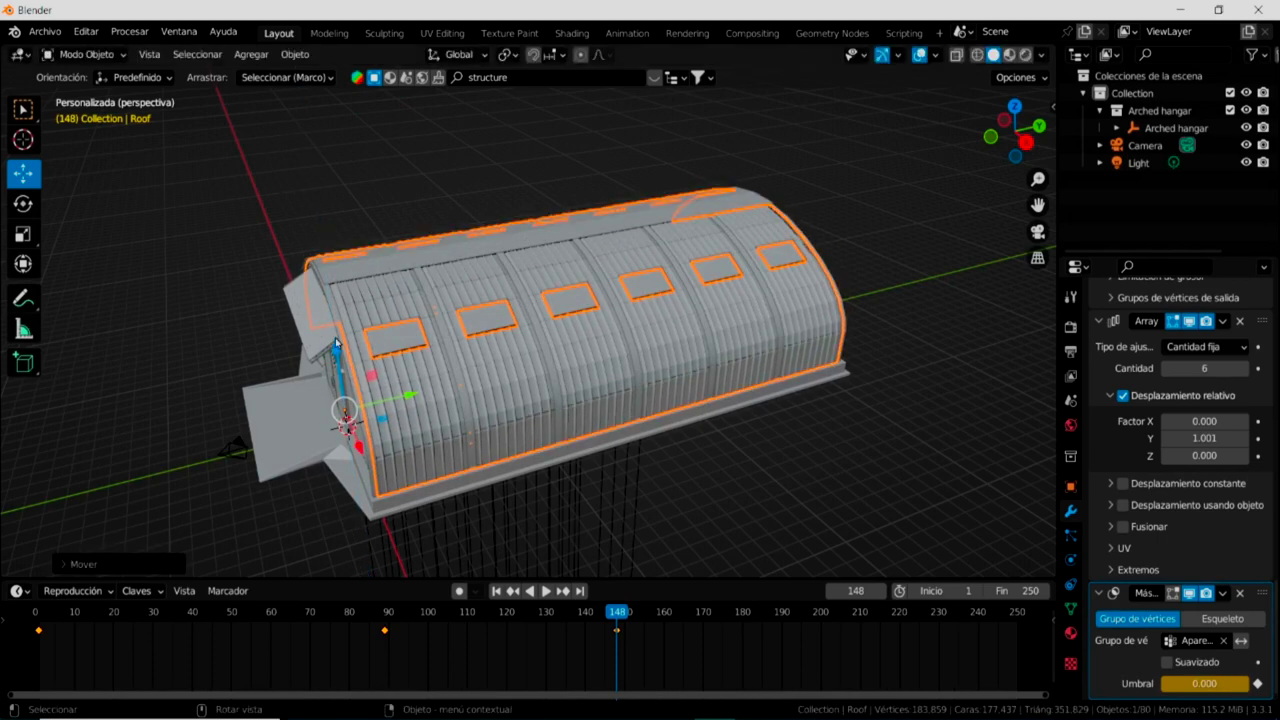
left_click(160, 593)
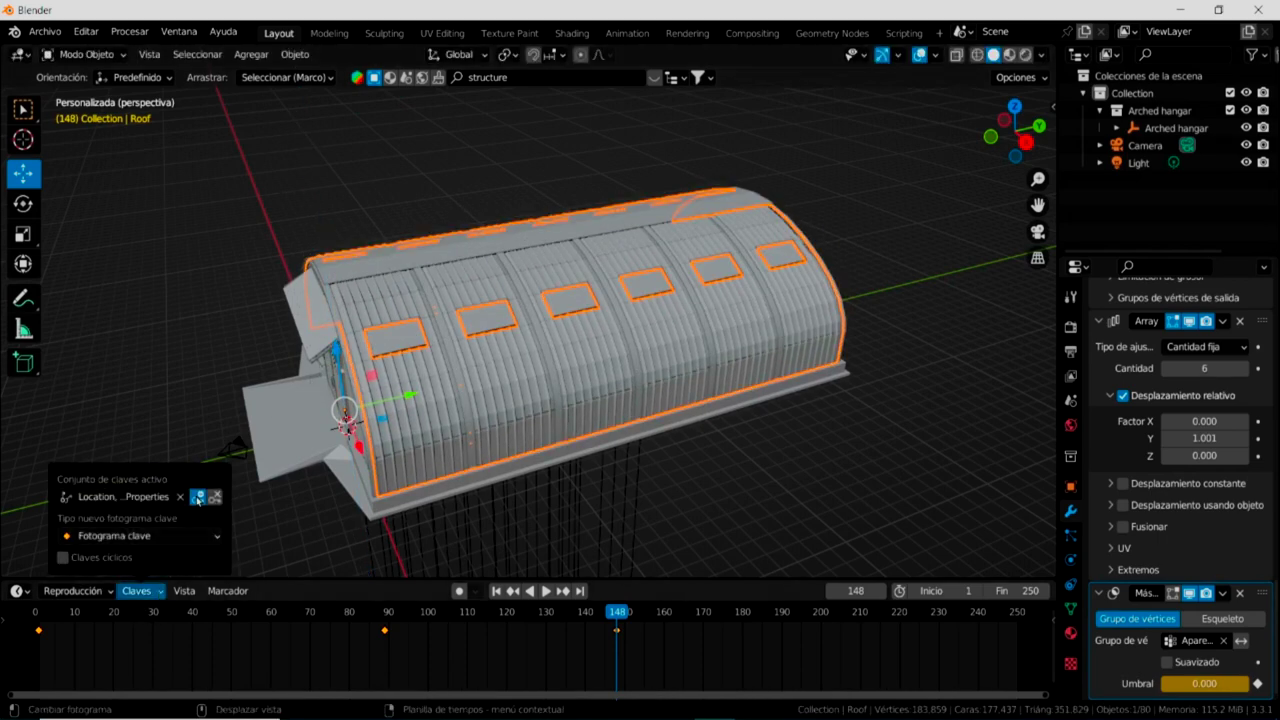
left_click(197, 497)
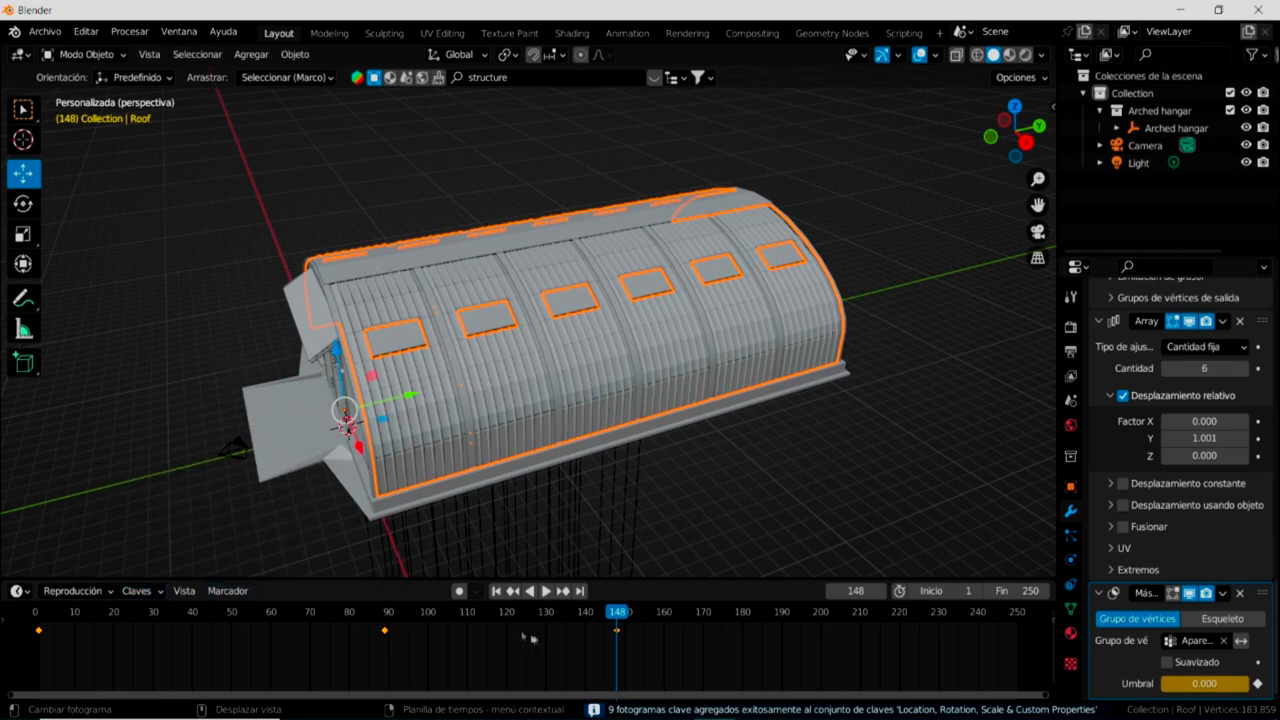
Step: Move the playhead to frame 153 and set the animation's end frame to 153
left_click_drag(620, 620, 636, 620)
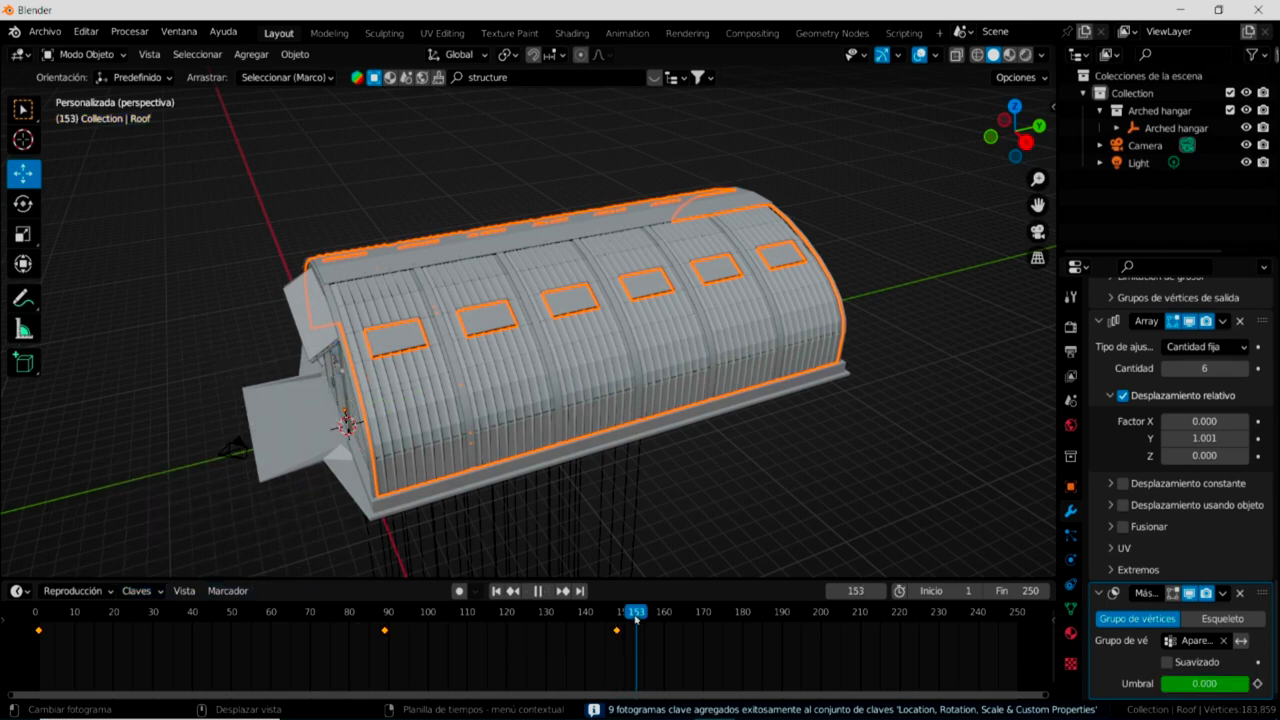
left_click(1020, 590)
type("15")
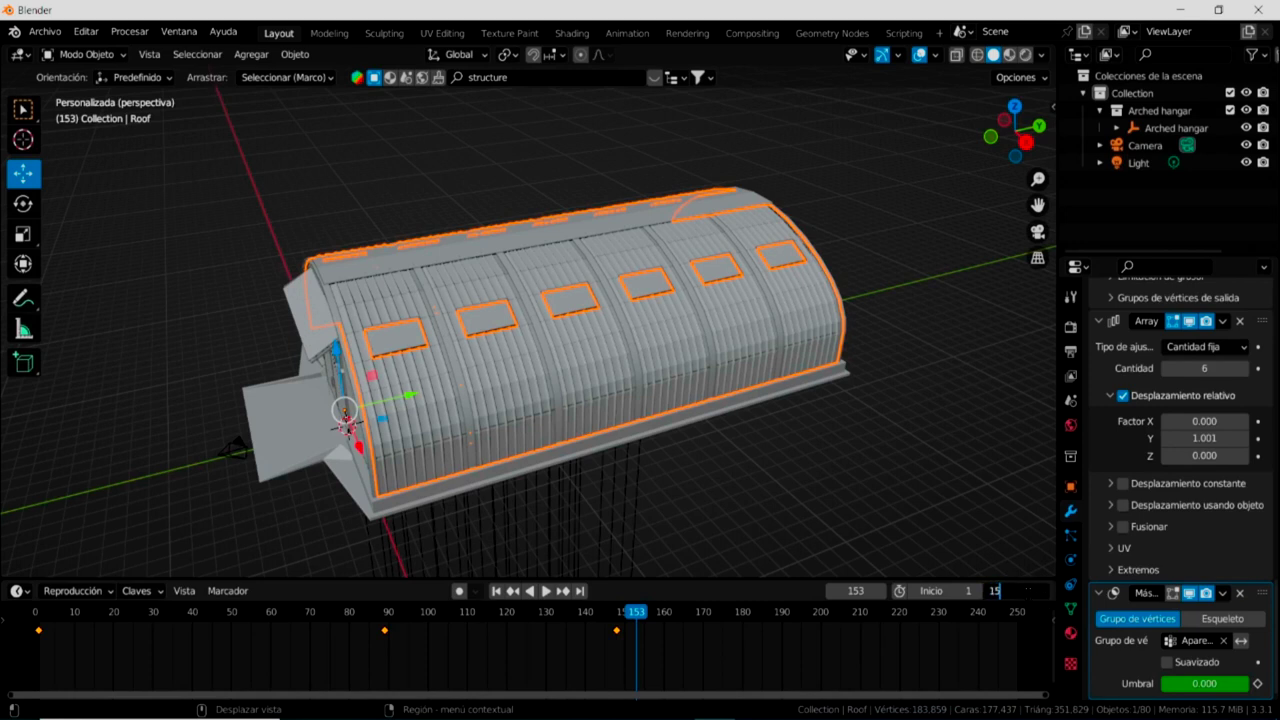
type("3")
key("Return")
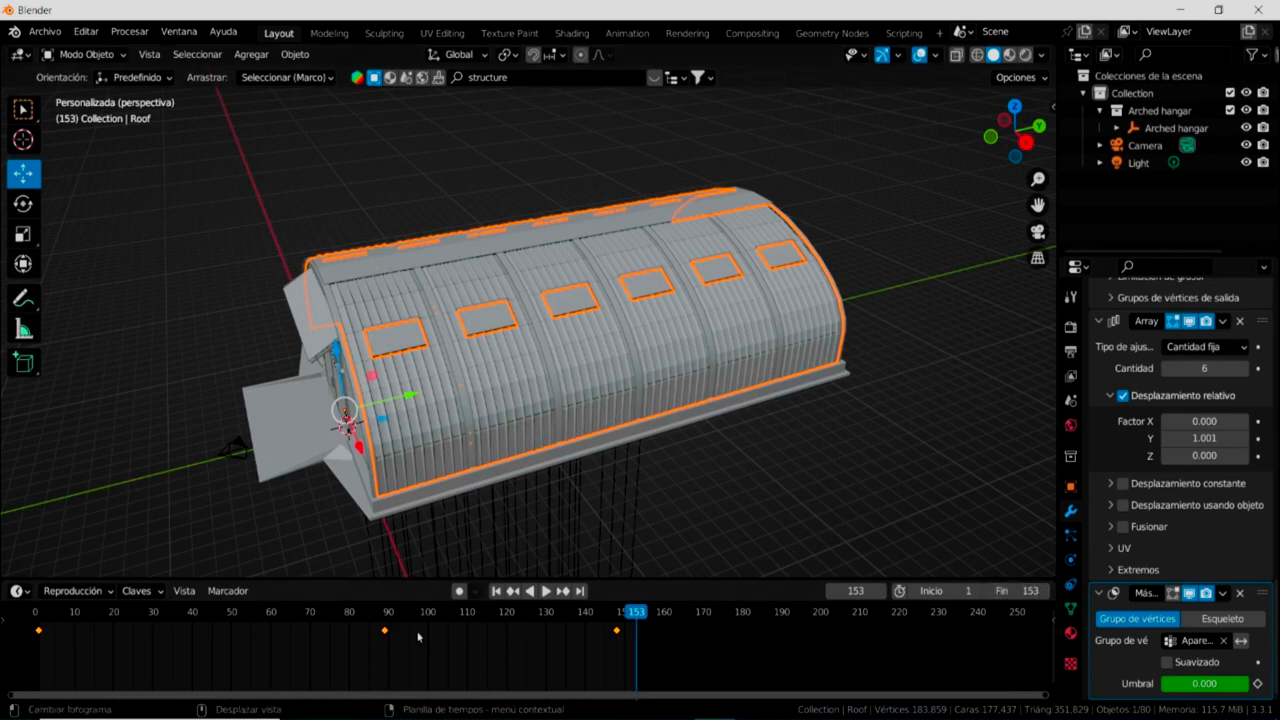
Step: Play the animation from frame 1 and examine the Roof's appearance and descent from near, far and different angles
left_click(495, 591)
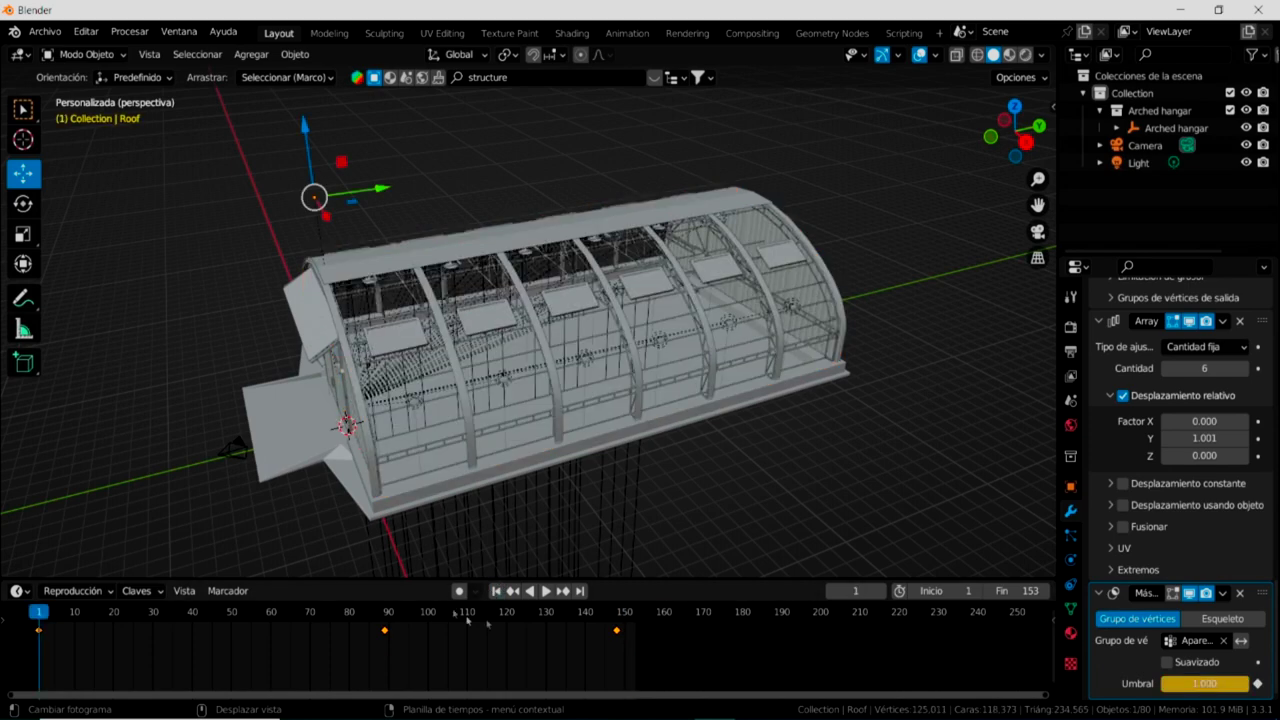
left_click(545, 591)
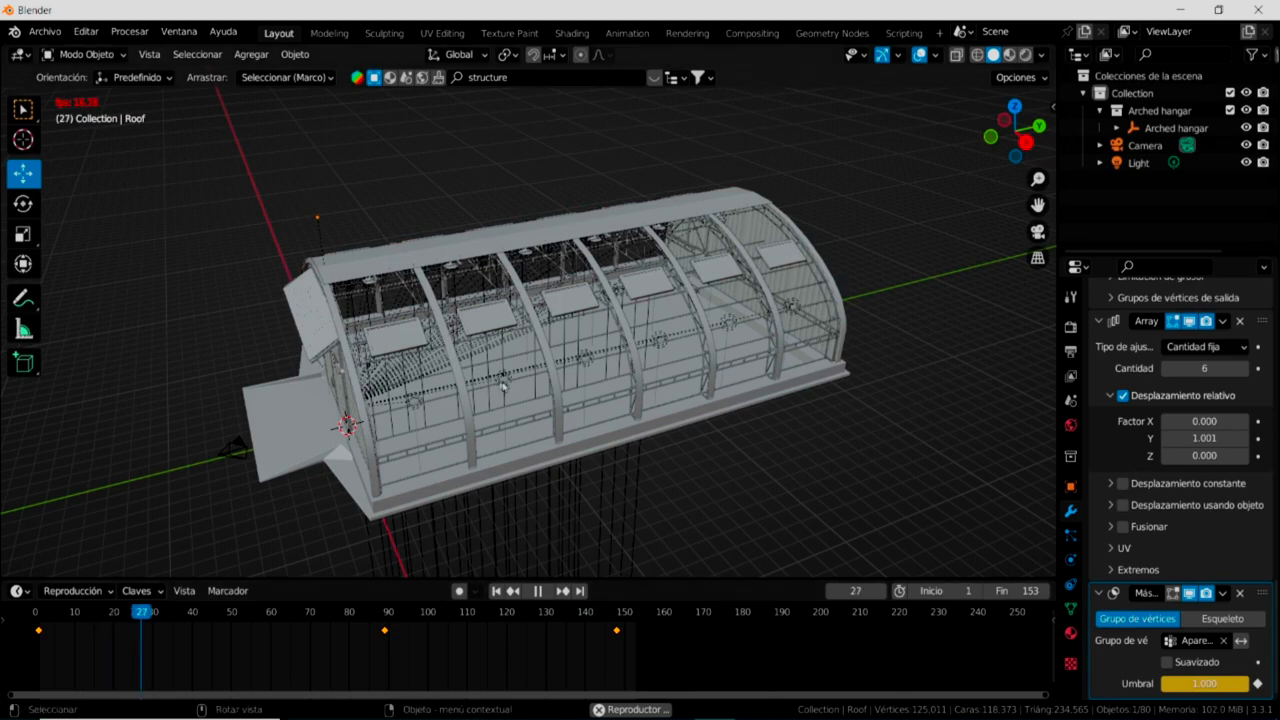
scroll(514, 414, "up", 6)
scroll(516, 408, "up", 2)
scroll(516, 408, "down", 6)
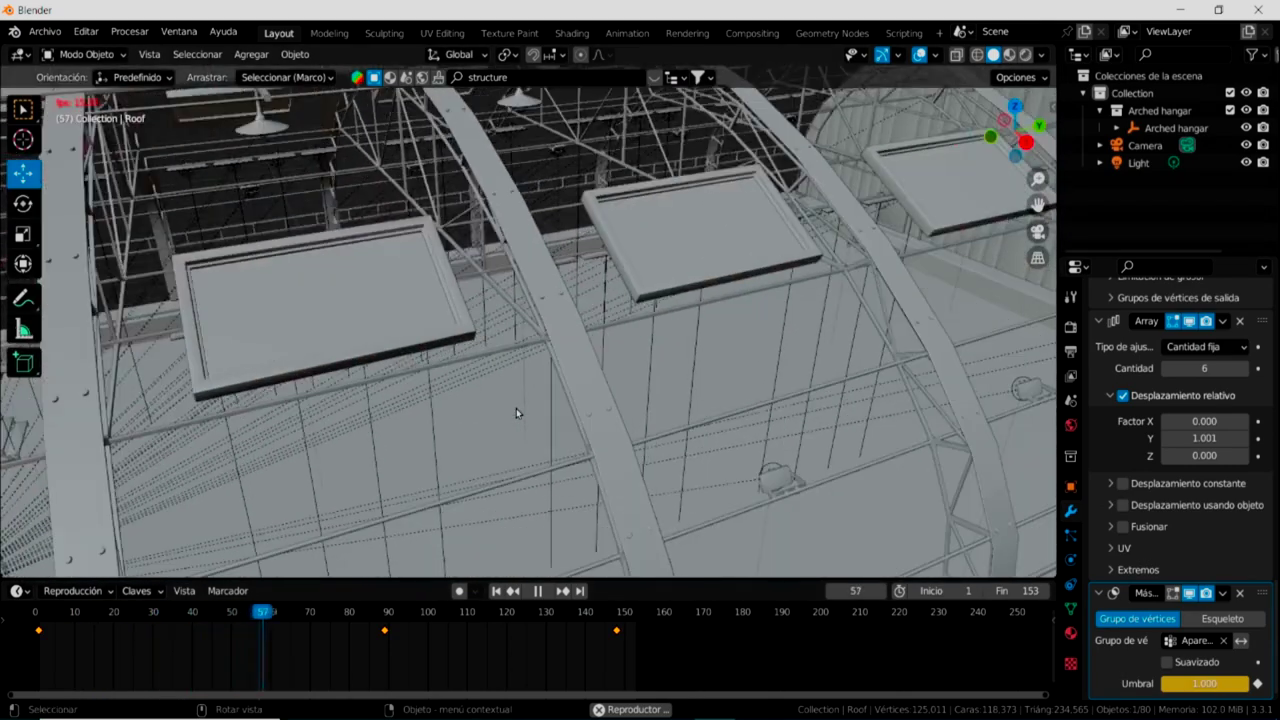
scroll(516, 408, "down", 2)
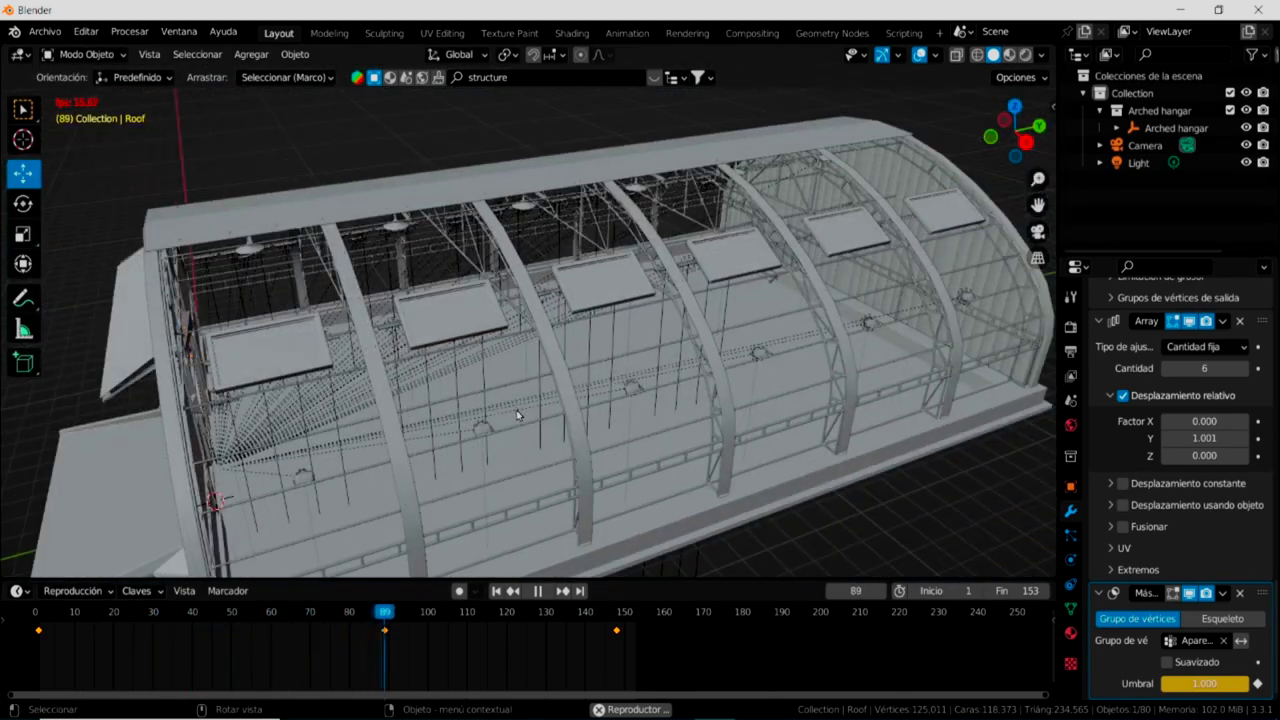
scroll(518, 415, "down", 5)
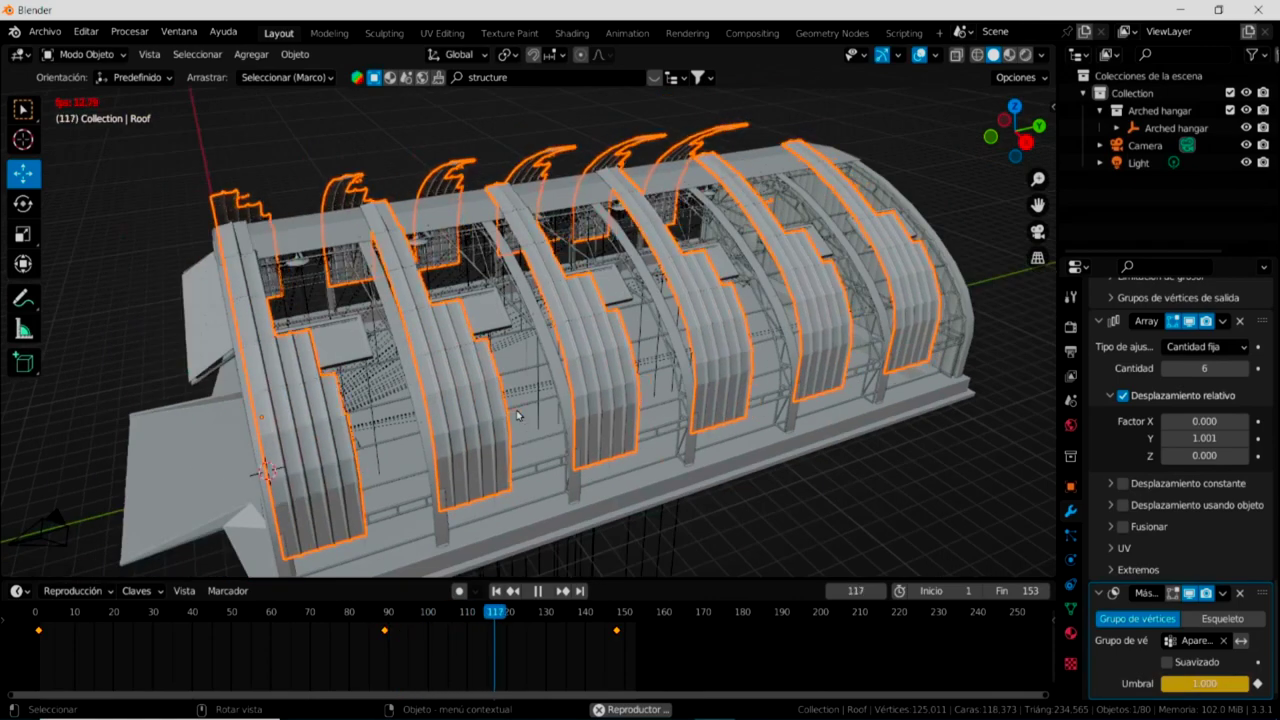
scroll(519, 420, "down", 4)
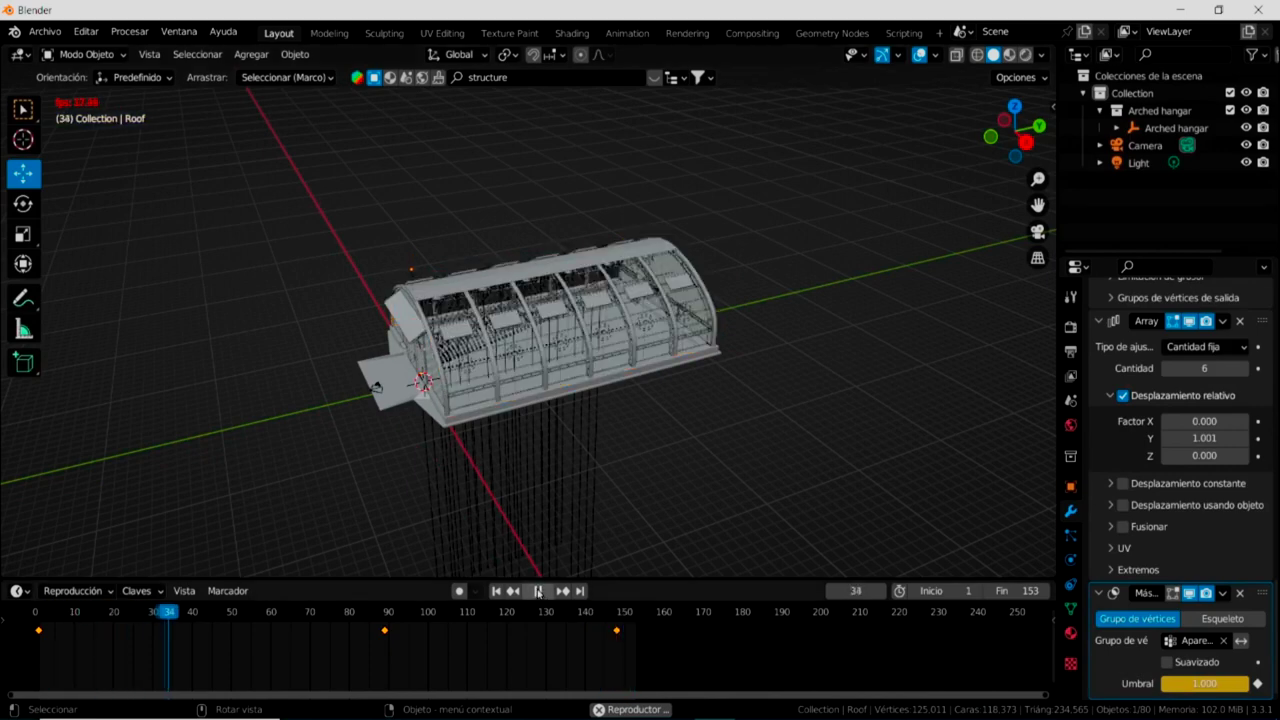
scroll(533, 484, "up", 8)
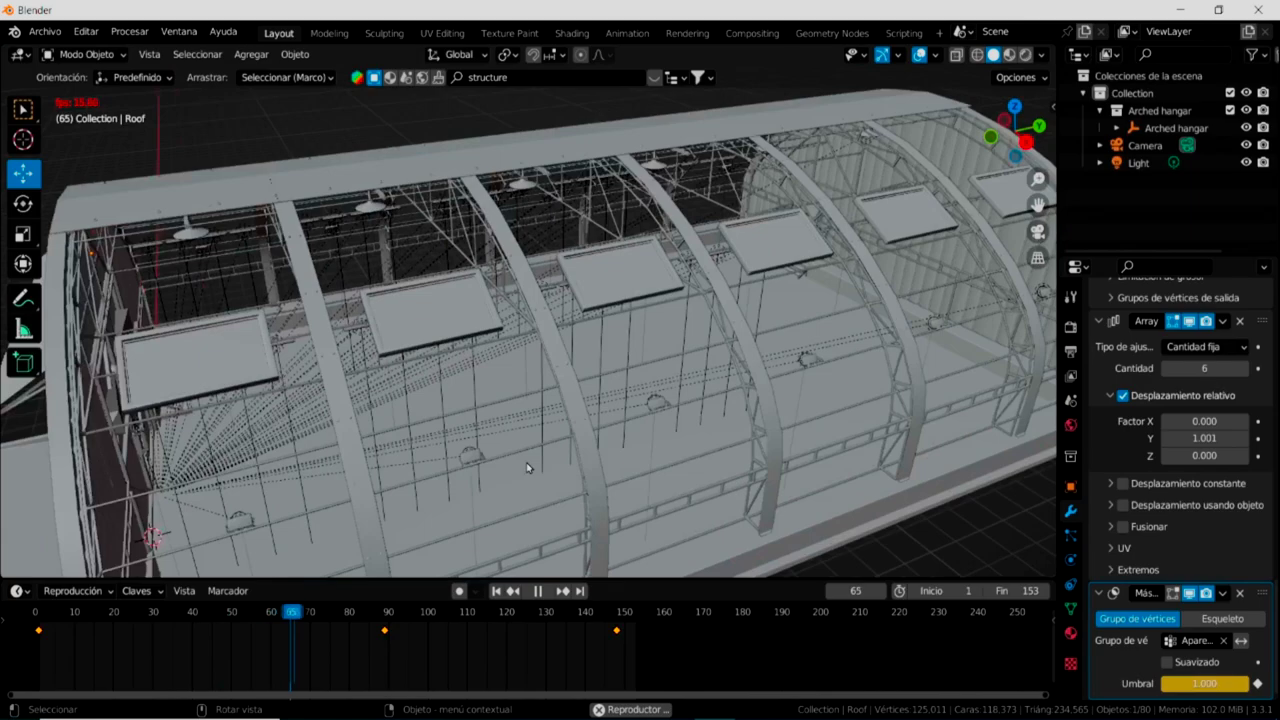
scroll(523, 465, "down", 10)
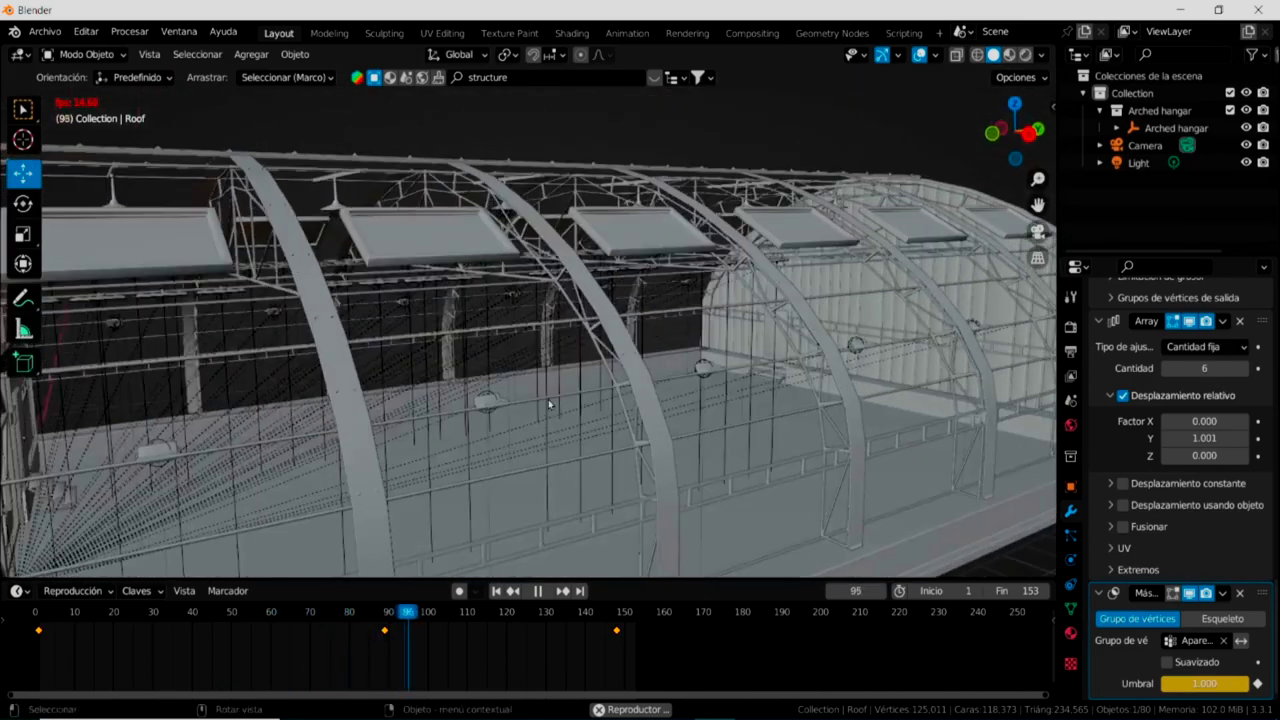
scroll(558, 403, "up", 6)
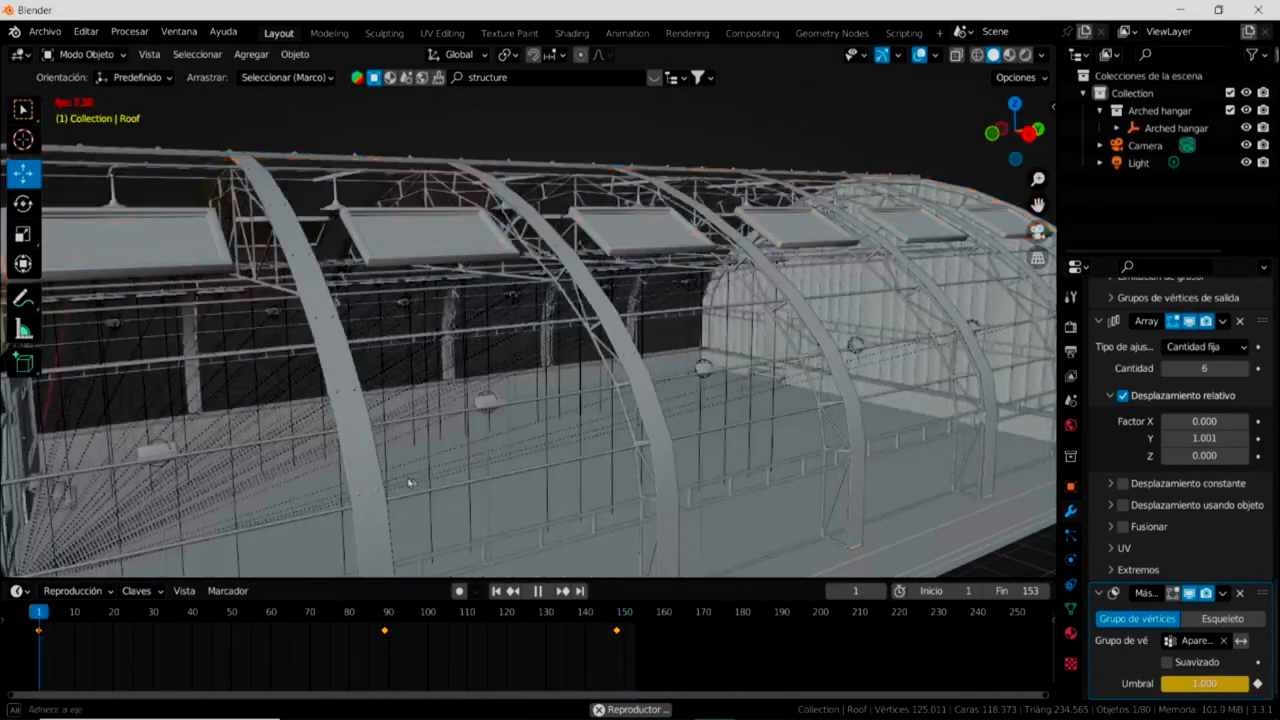
middle_click_drag(409, 483, 440, 467)
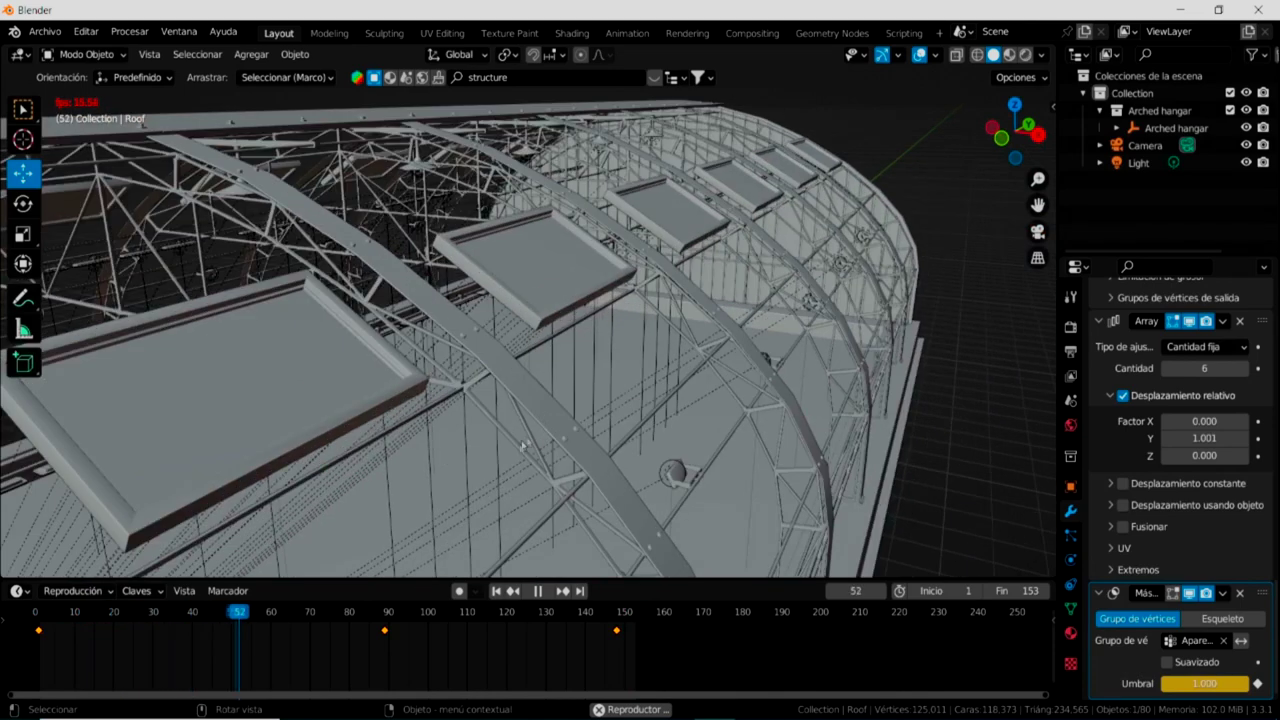
Step: Show the asset bar for the structure search to look through its models
left_click(655, 77)
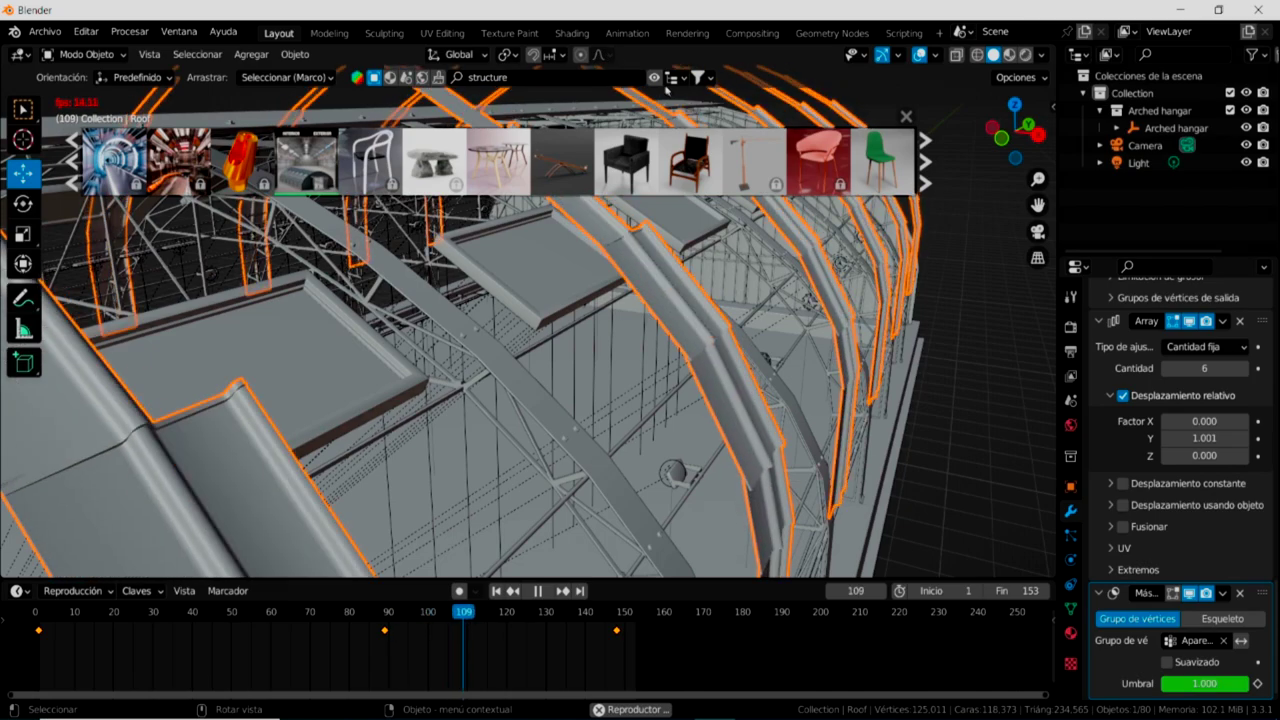
mouse_move(543, 133)
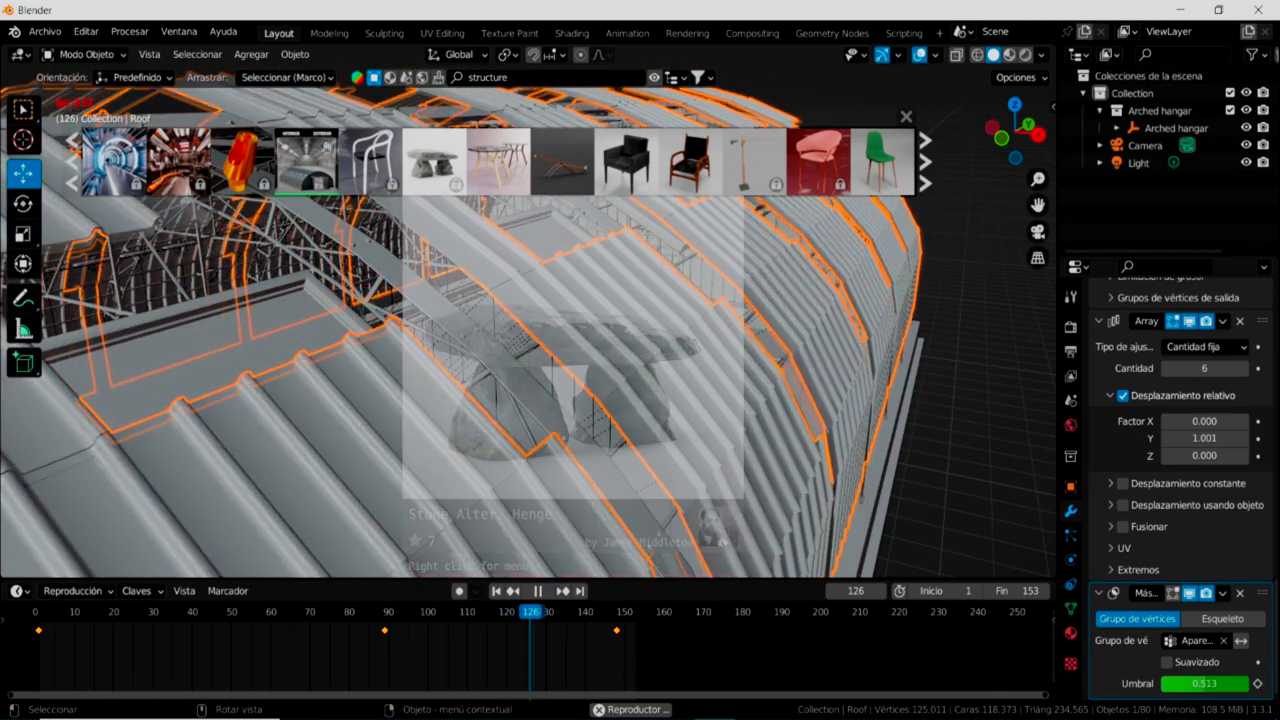